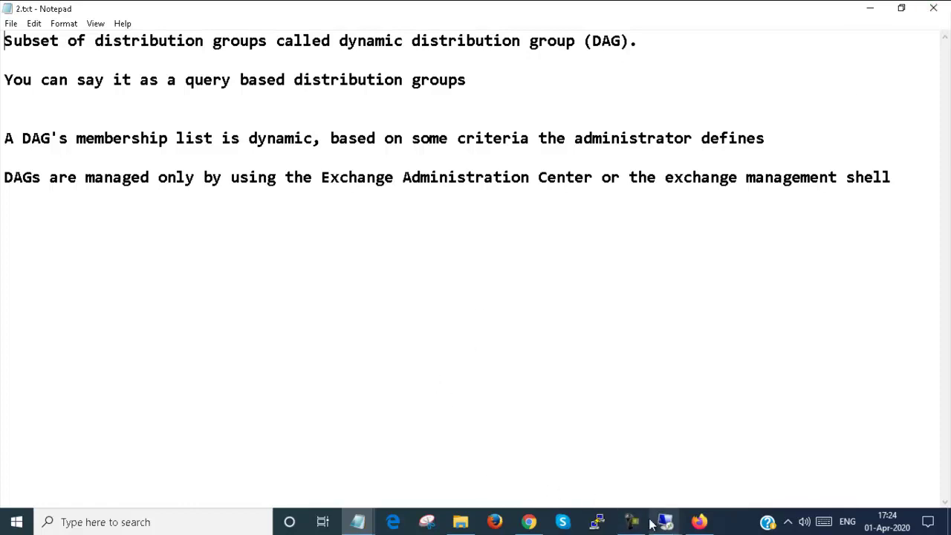
Step: Switch to the DC-Exchange remote desktop session showing Active Directory Users and Computers
{"action": "mouse_move", "coordinate": [656, 525]}
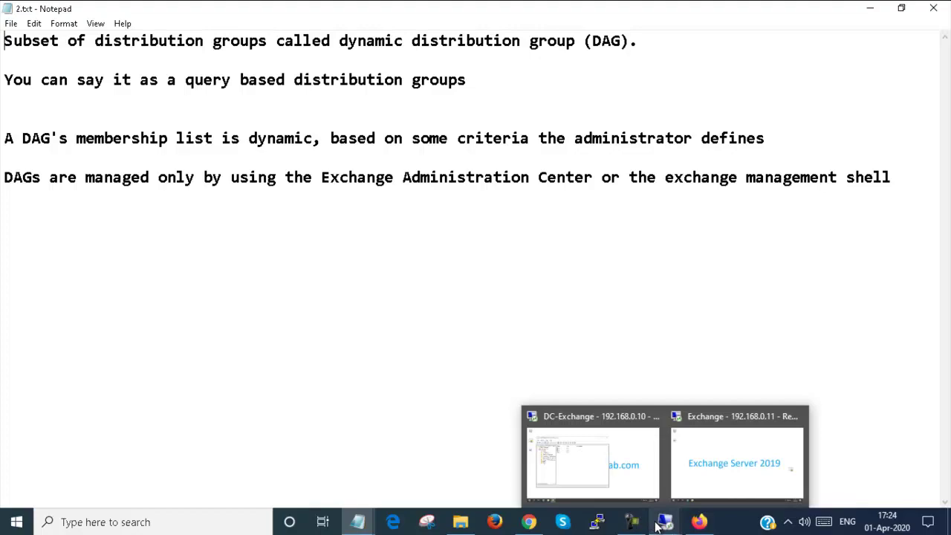
{"action": "left_click", "coordinate": [645, 497]}
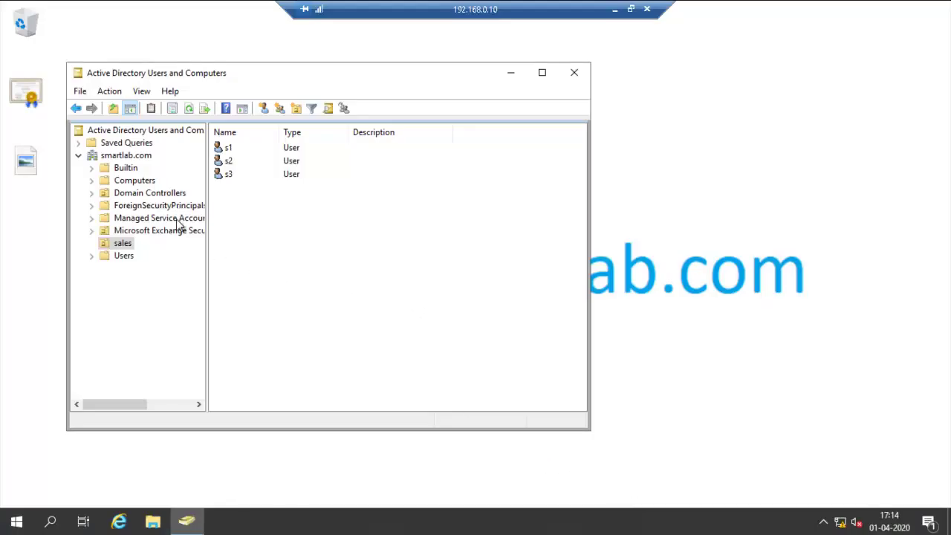
Step: Create an organizational unit named 'marketing' under smartlab.com
{"action": "right_click", "coordinate": [127, 155]}
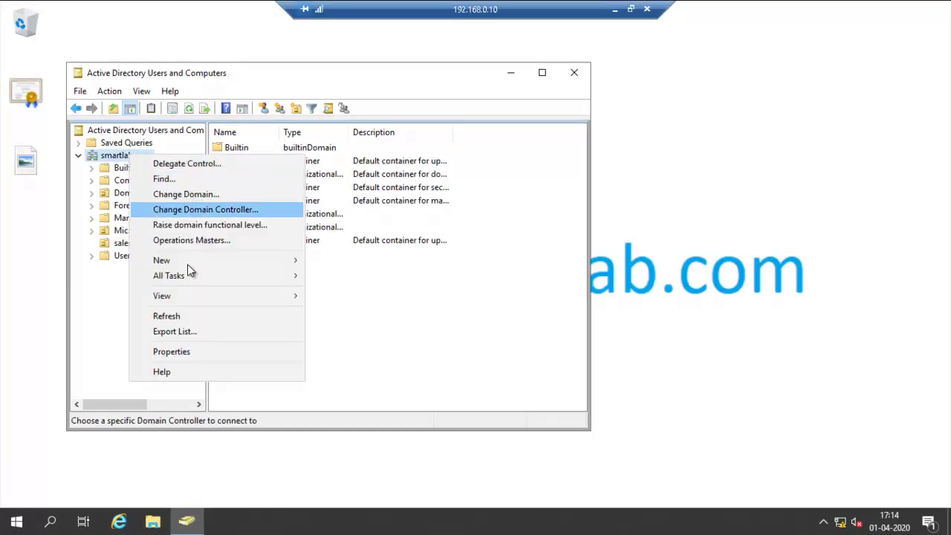
{"action": "mouse_move", "coordinate": [197, 258]}
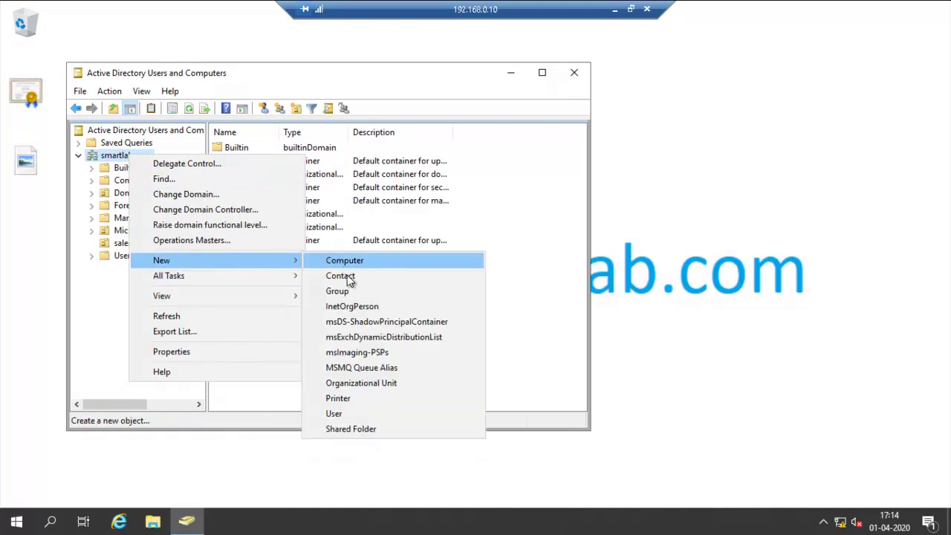
{"action": "left_click", "coordinate": [360, 382]}
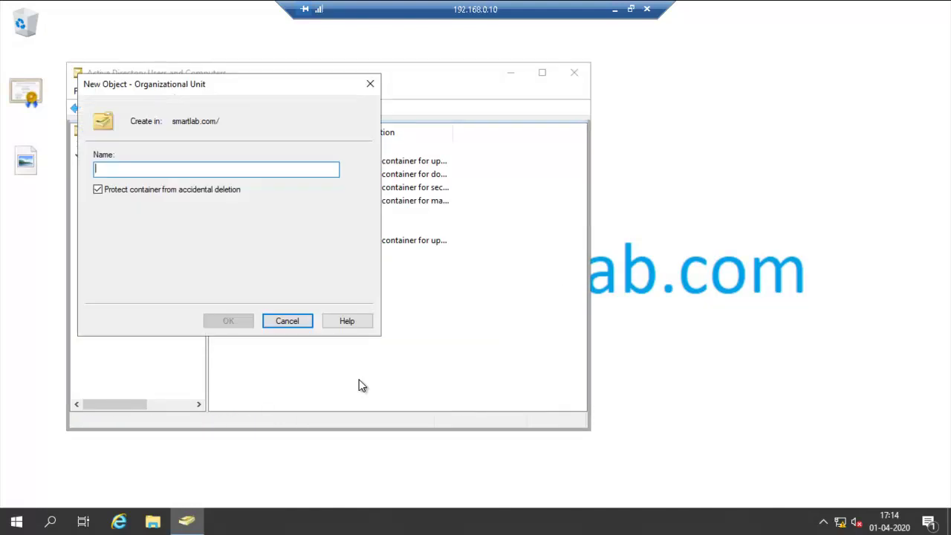
{"action": "type", "text": "mar"}
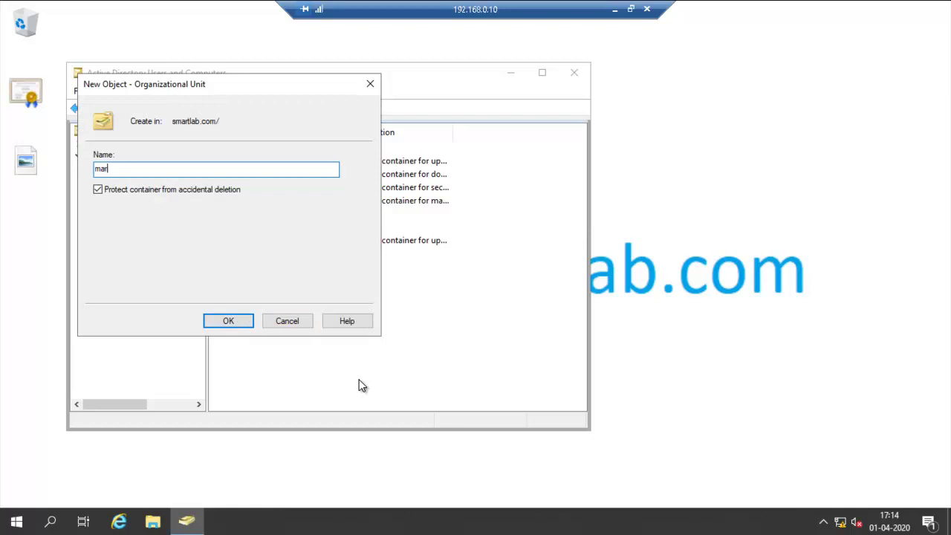
{"action": "type", "text": "keting"}
{"action": "left_click", "coordinate": [247, 326]}
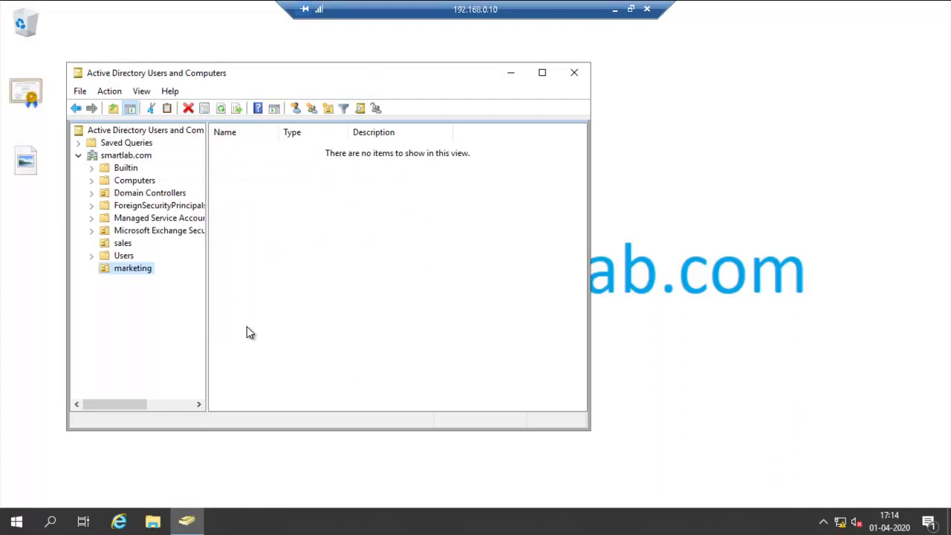
Step: Start a new user in the marketing OU with first name and logon name m1
{"action": "right_click", "coordinate": [244, 201]}
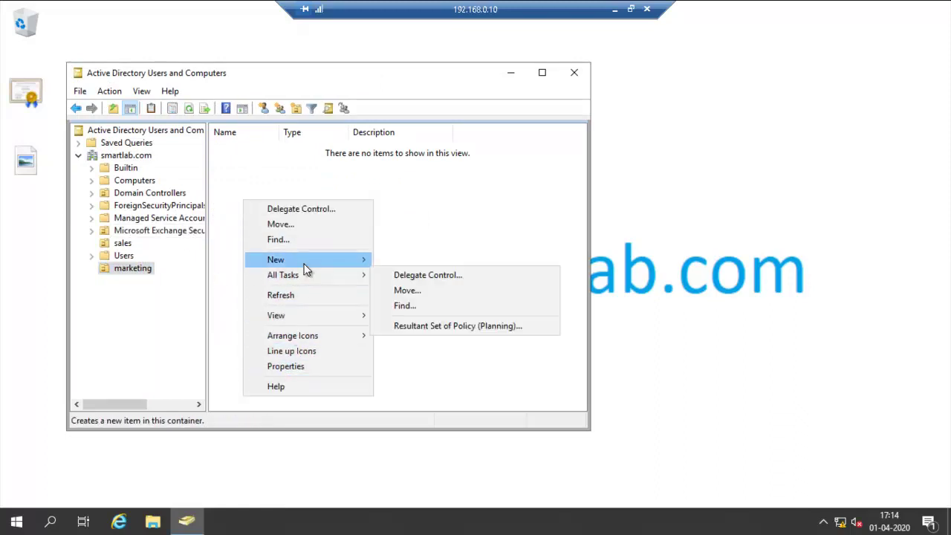
{"action": "mouse_move", "coordinate": [304, 259]}
{"action": "left_click", "coordinate": [410, 415]}
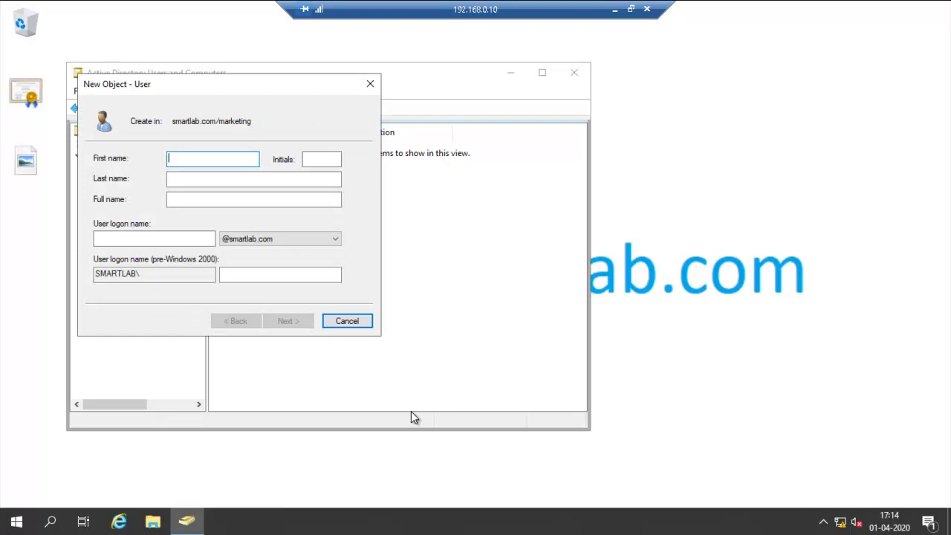
{"action": "type", "text": "m1"}
{"action": "key", "text": "ctrl+a"}
{"action": "key", "text": "Tab"}
{"action": "key", "text": "Tab"}
{"action": "key", "text": "Tab"}
{"action": "key", "text": "Tab"}
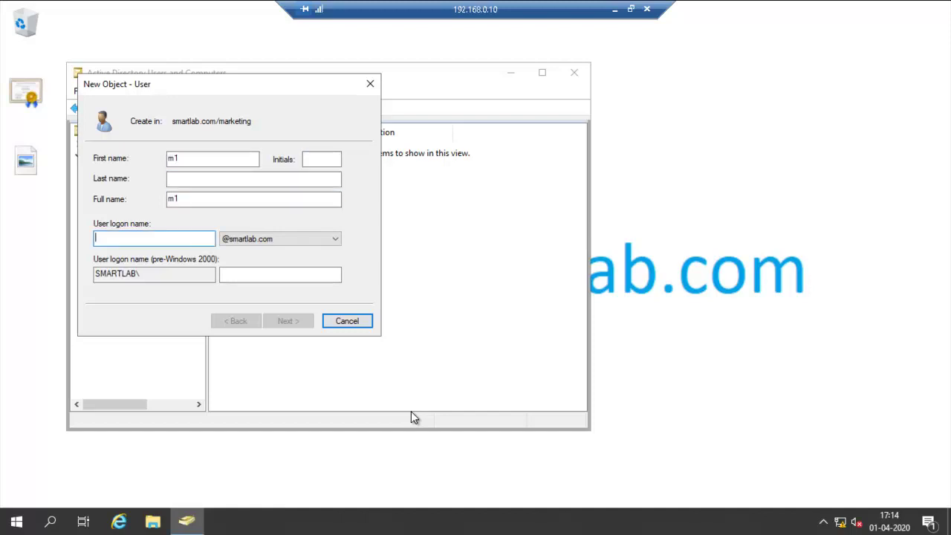
{"action": "type", "text": "m1"}
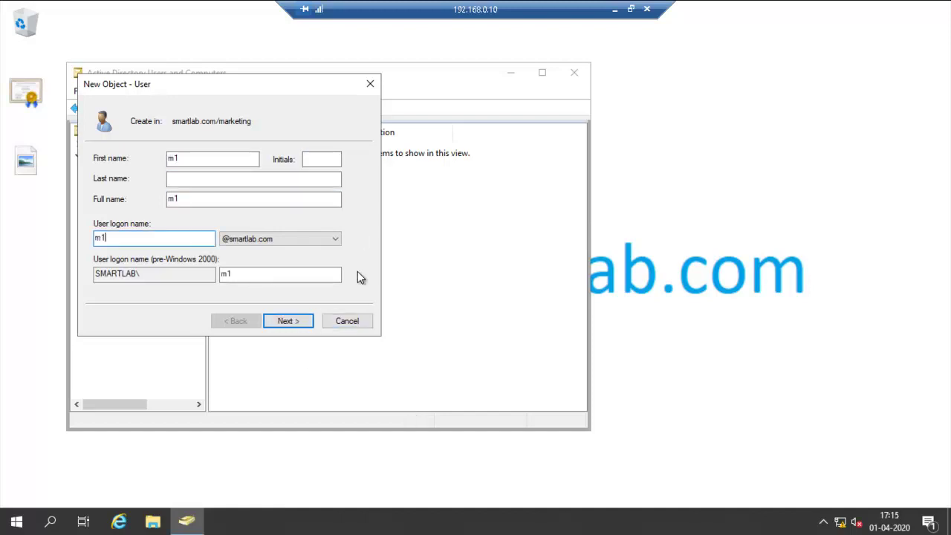
{"action": "left_click", "coordinate": [307, 322]}
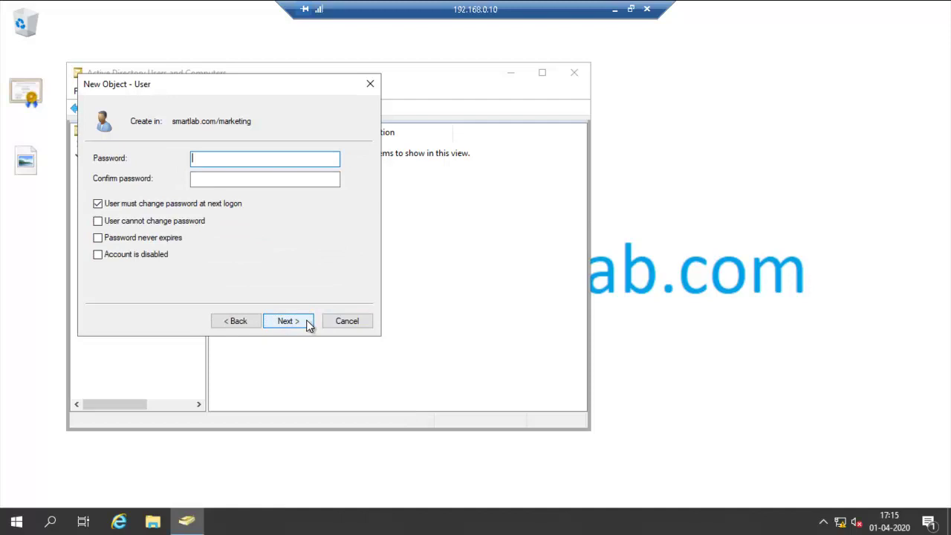
Step: Set m1's password so it never expires and cannot be changed, and finish
{"action": "type", "text": "Pa$$w0rd"}
{"action": "key", "text": "Tab"}
{"action": "type", "text": "Pa$$w0rd"}
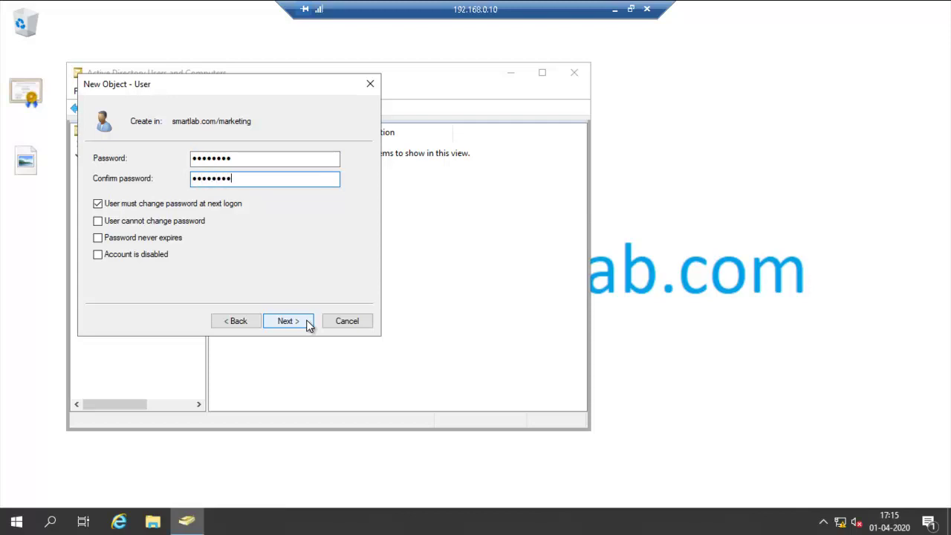
{"action": "key", "text": "Tab"}
{"action": "key", "text": "space"}
{"action": "key", "text": "Tab"}
{"action": "key", "text": "space"}
{"action": "key", "text": "Tab"}
{"action": "key", "text": "space"}
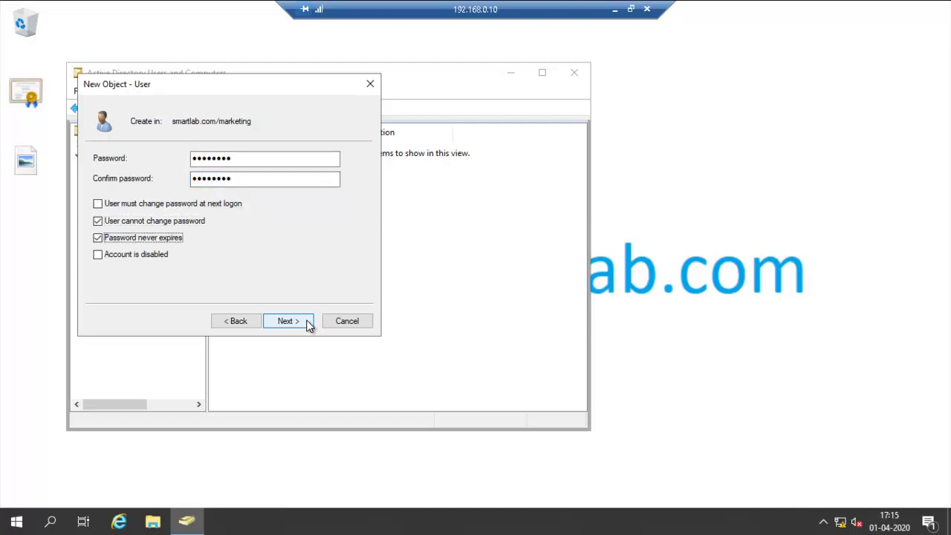
{"action": "left_click", "coordinate": [308, 324]}
{"action": "left_click", "coordinate": [308, 325]}
{"action": "left_click", "coordinate": [277, 262]}
Step: Start a new user in the marketing OU with first name and logon name m2
{"action": "right_click", "coordinate": [277, 261]}
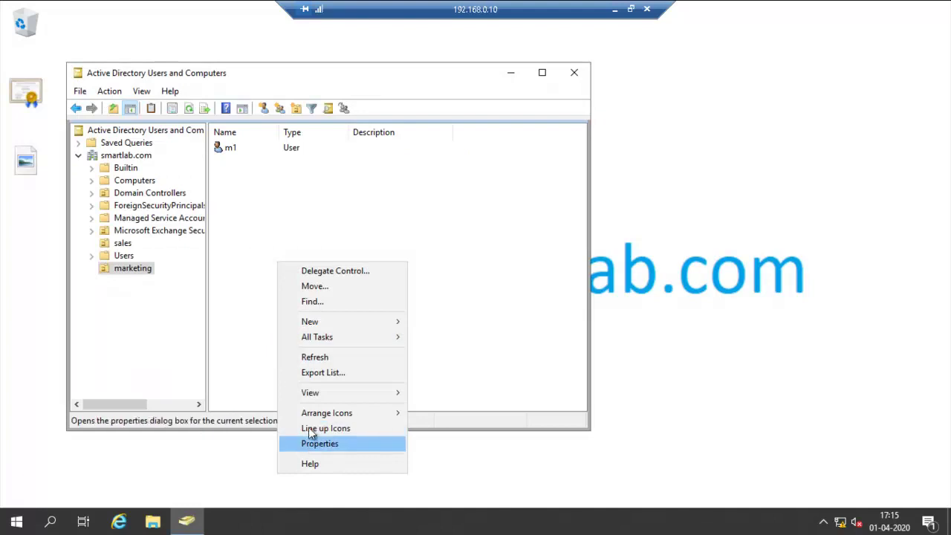
{"action": "mouse_move", "coordinate": [337, 324]}
{"action": "left_click", "coordinate": [456, 477]}
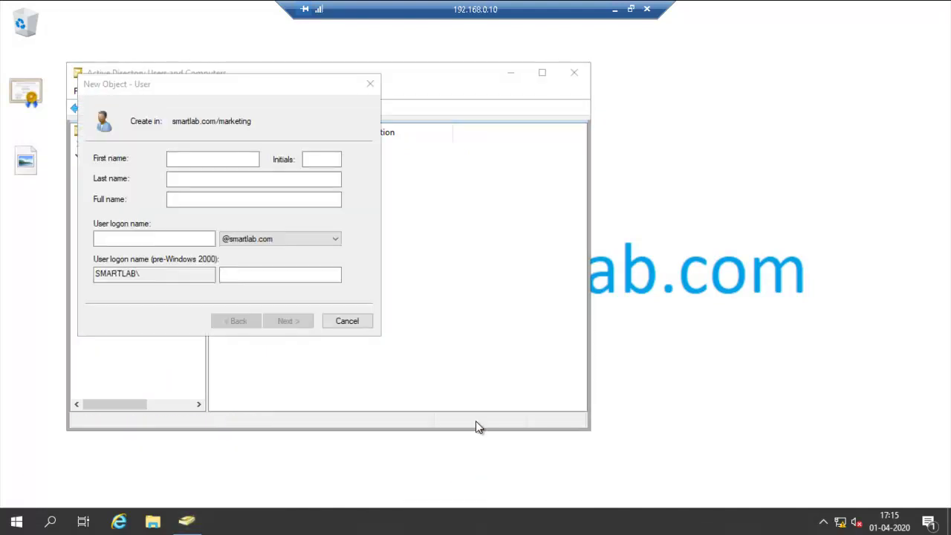
{"action": "left_click", "coordinate": [231, 161]}
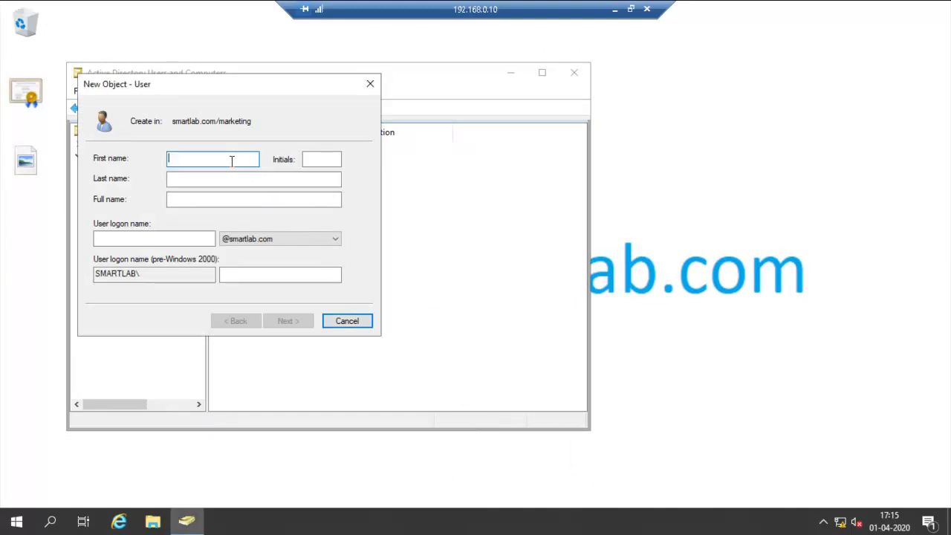
{"action": "type", "text": "m2"}
{"action": "double_click", "coordinate": [231, 161]}
{"action": "key", "text": "Tab"}
{"action": "key", "text": "Tab"}
{"action": "key", "text": "Tab"}
{"action": "key", "text": "Tab"}
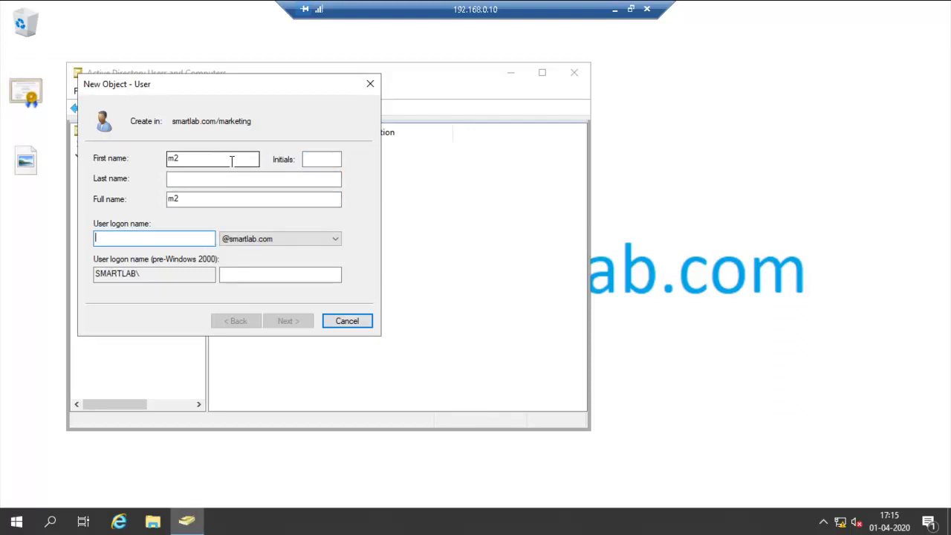
{"action": "type", "text": "m2"}
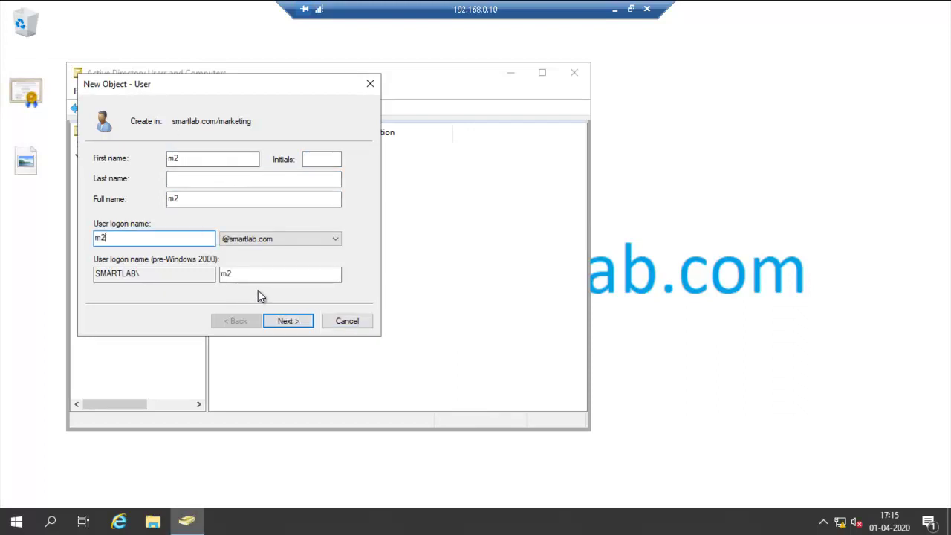
{"action": "left_click", "coordinate": [296, 323]}
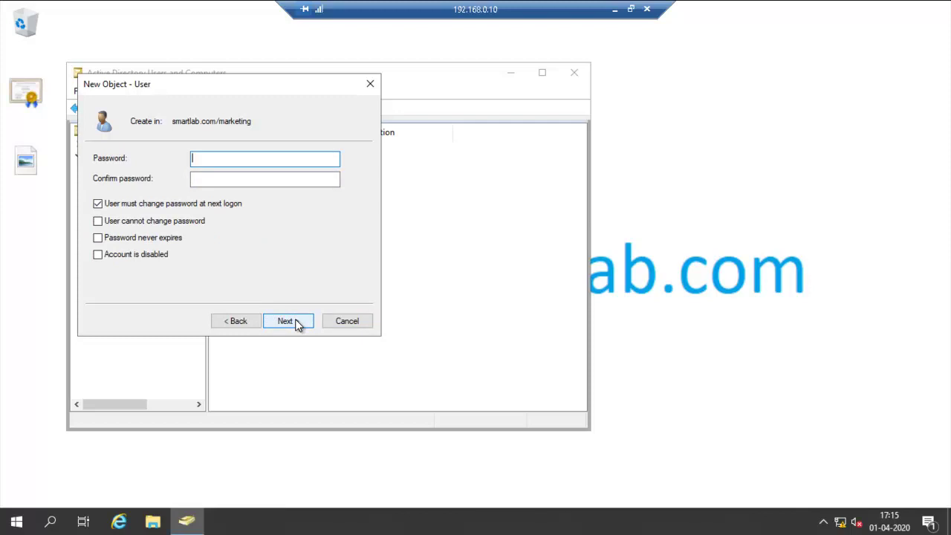
Step: Set m2's password so it never expires and cannot be changed, and finish
{"action": "type", "text": "Pa$$w0rd"}
{"action": "key", "text": "Tab"}
{"action": "type", "text": "Pa$$w0rd"}
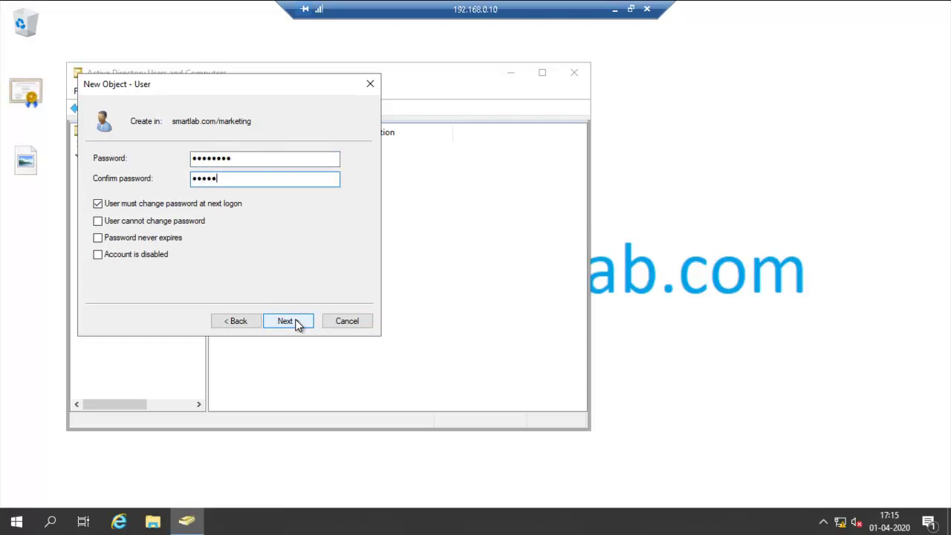
{"action": "key", "text": "Tab"}
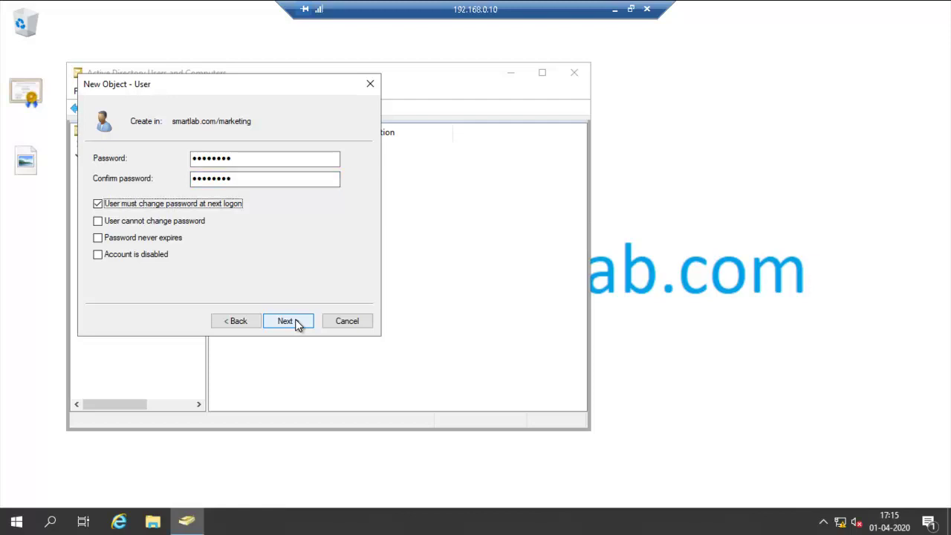
{"action": "key", "text": "space"}
{"action": "key", "text": "Tab"}
{"action": "key", "text": "space"}
{"action": "key", "text": "Tab"}
{"action": "key", "text": "space"}
{"action": "left_click", "coordinate": [287, 320]}
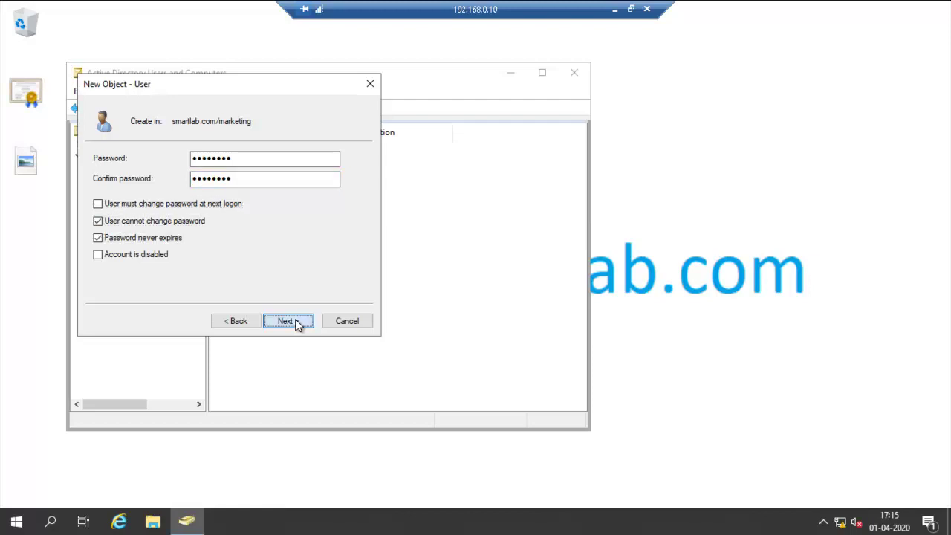
{"action": "left_click", "coordinate": [287, 321]}
{"action": "left_click", "coordinate": [295, 286]}
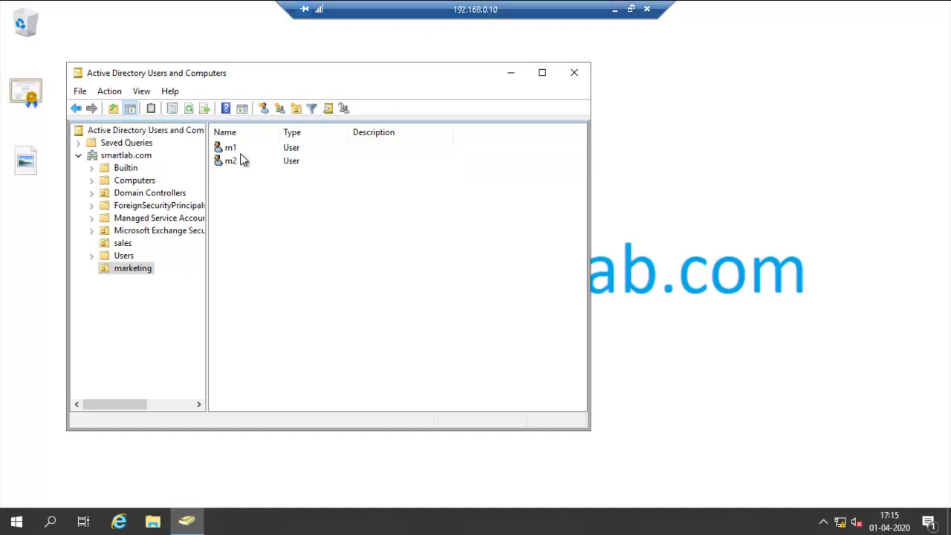
Step: Enter WestBengal as m1's State/province on the Address tab and save
{"action": "left_click", "coordinate": [243, 150]}
{"action": "right_click", "coordinate": [242, 150]}
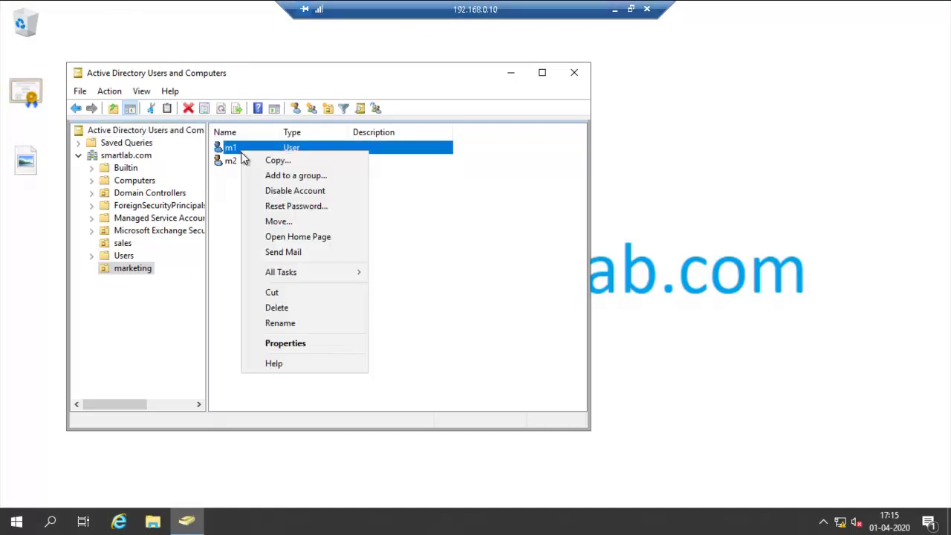
{"action": "left_click", "coordinate": [288, 344]}
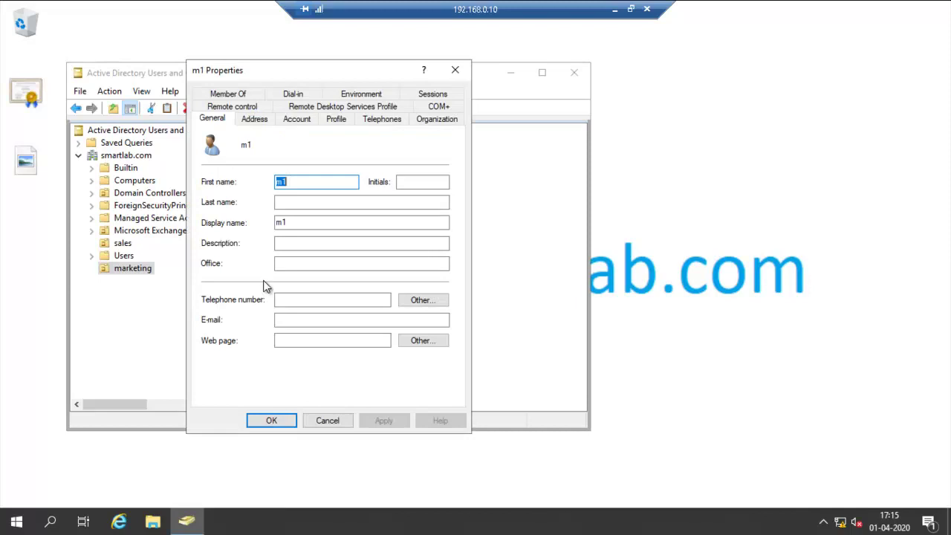
{"action": "left_click", "coordinate": [256, 125]}
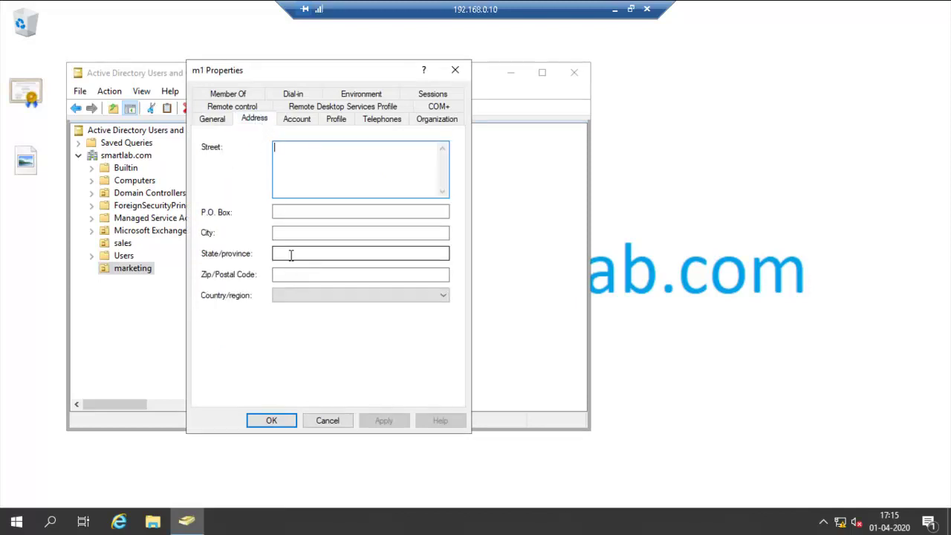
{"action": "left_click", "coordinate": [290, 254]}
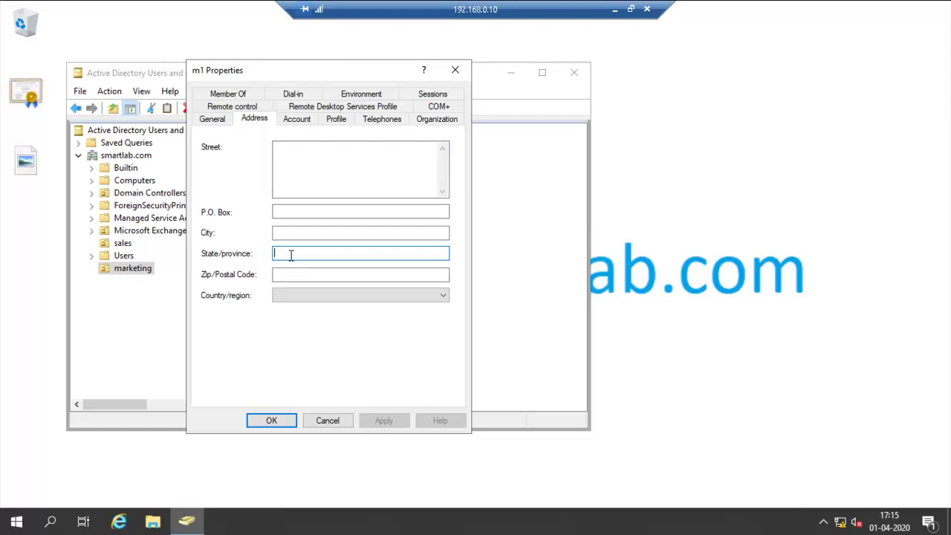
{"action": "left_click", "coordinate": [303, 121]}
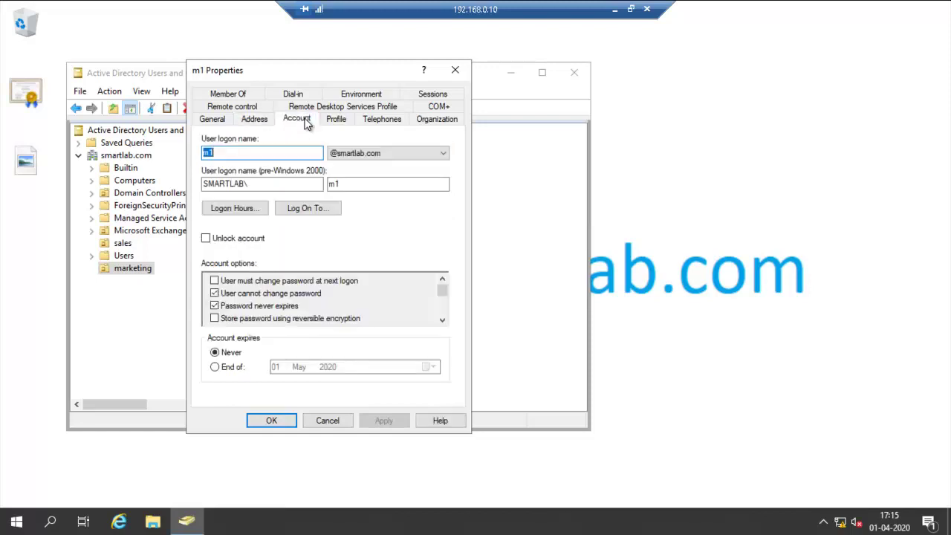
{"action": "left_click", "coordinate": [257, 121]}
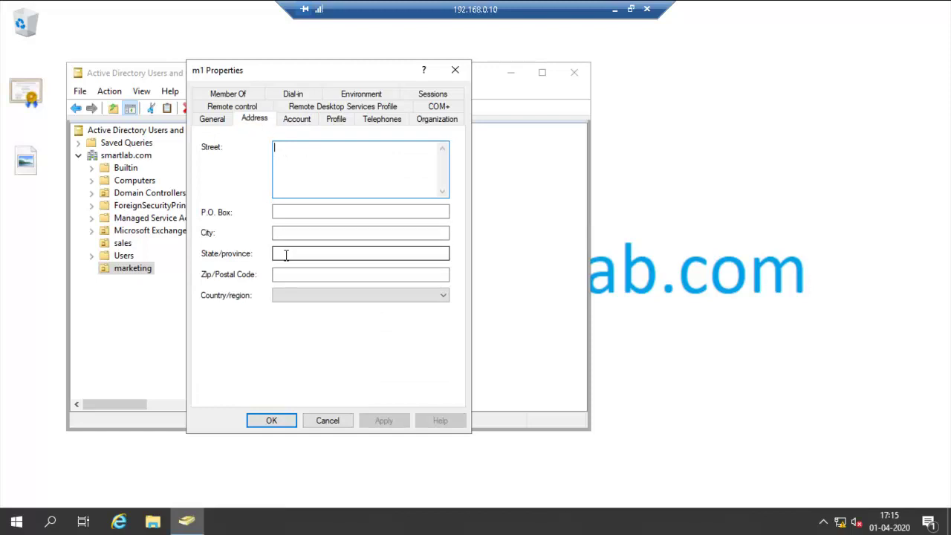
{"action": "left_click", "coordinate": [286, 255]}
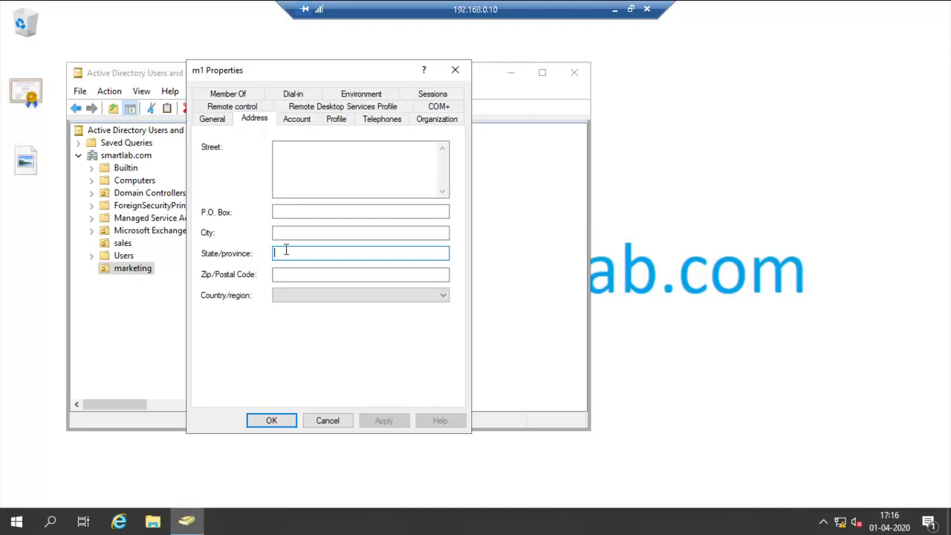
{"action": "type", "text": "We"}
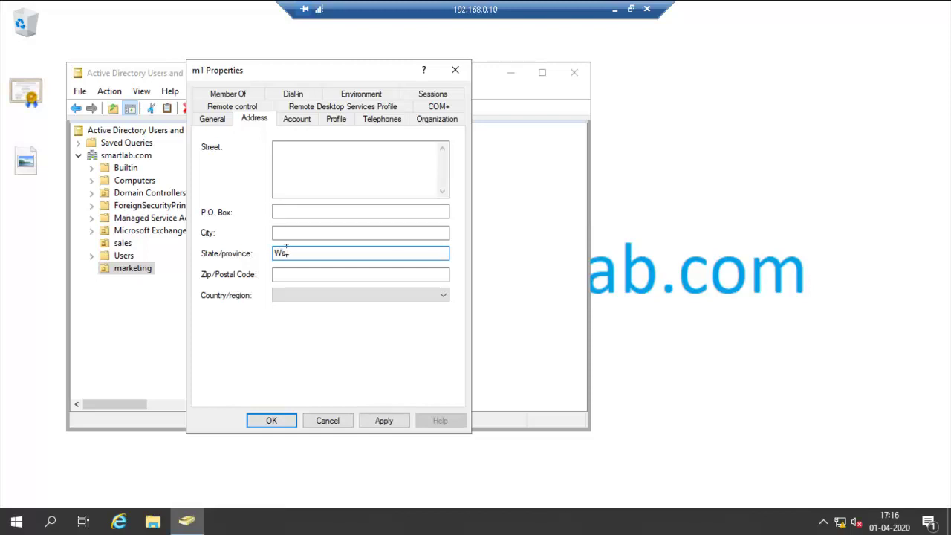
{"action": "type", "text": "stBengal"}
{"action": "double_click", "coordinate": [286, 250]}
{"action": "left_click", "coordinate": [271, 420]}
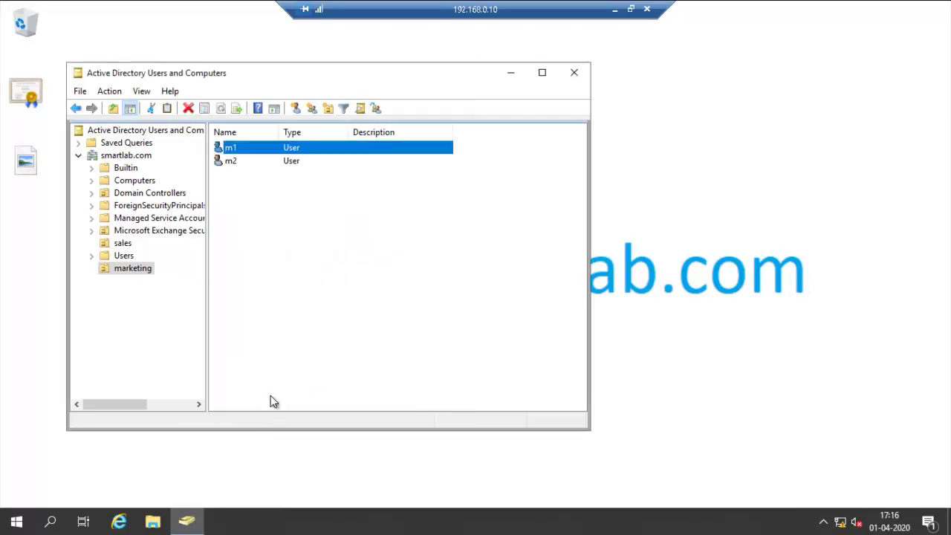
Step: Enter WestBengal as m2's State/province and save
{"action": "right_click", "coordinate": [229, 164]}
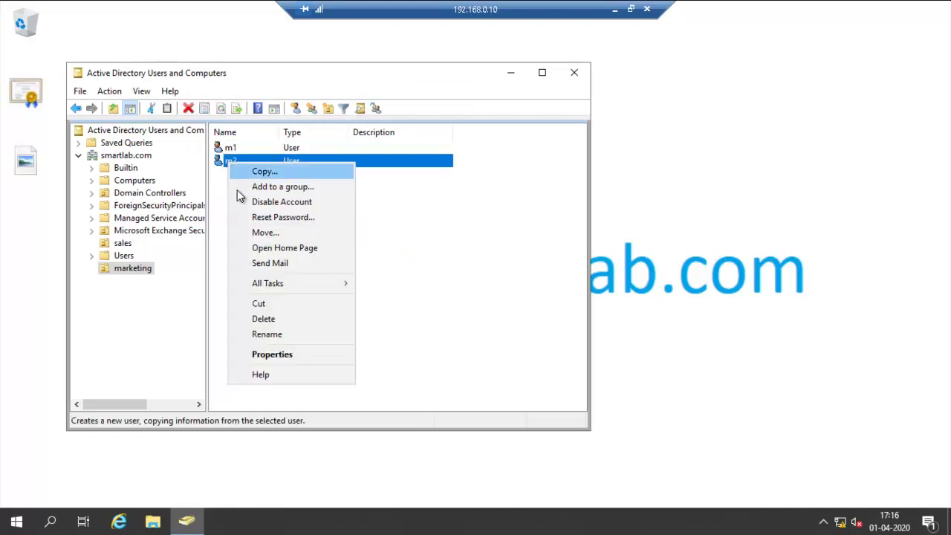
{"action": "left_click", "coordinate": [269, 353]}
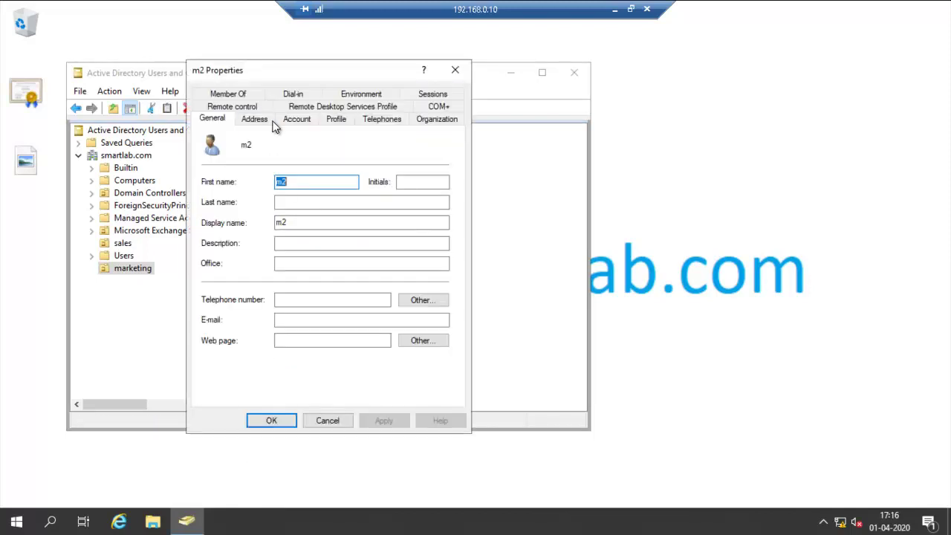
{"action": "left_click", "coordinate": [253, 119]}
{"action": "left_click", "coordinate": [301, 254]}
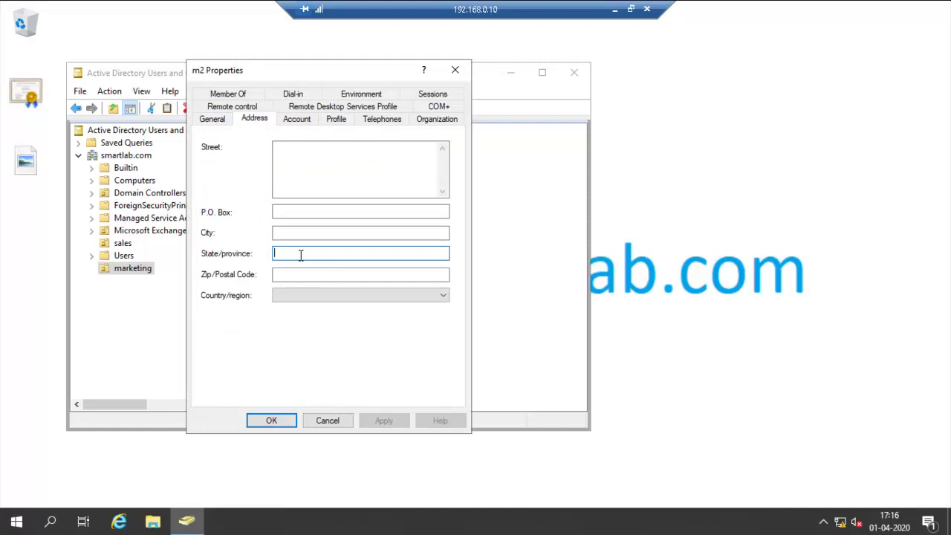
{"action": "type", "text": "WestBengal"}
{"action": "left_click", "coordinate": [271, 420]}
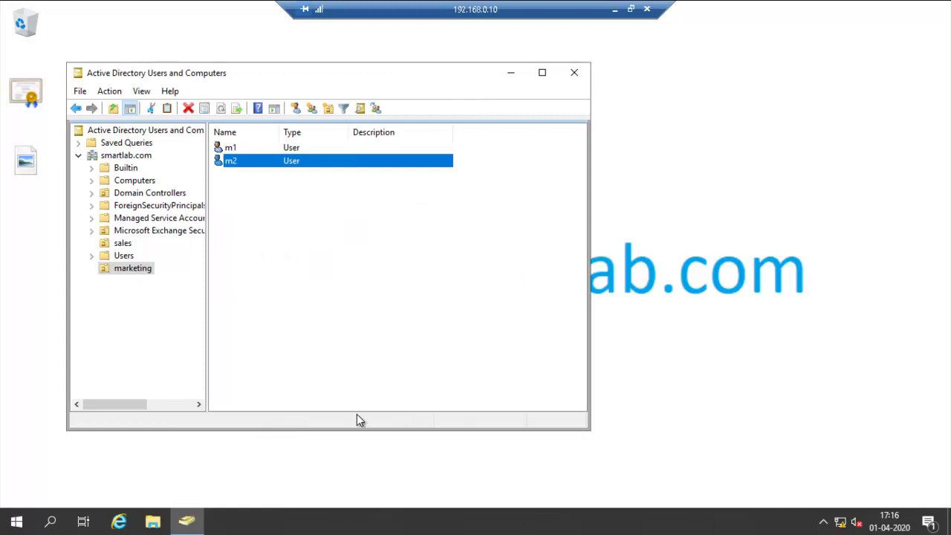
Step: Leave the remote session and bring the Exchange admin center in Chrome forward
{"action": "left_click", "coordinate": [505, 72]}
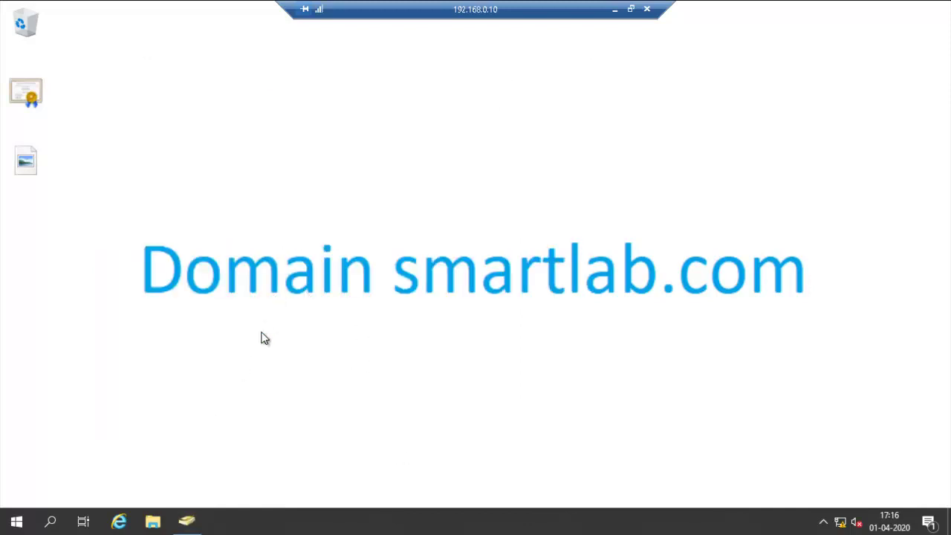
{"action": "left_click", "coordinate": [616, 9]}
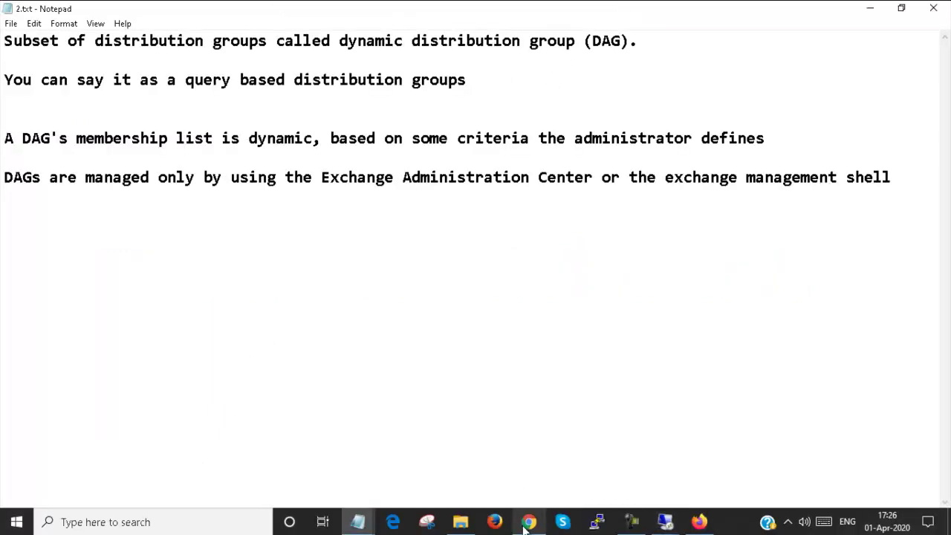
{"action": "left_click", "coordinate": [528, 522]}
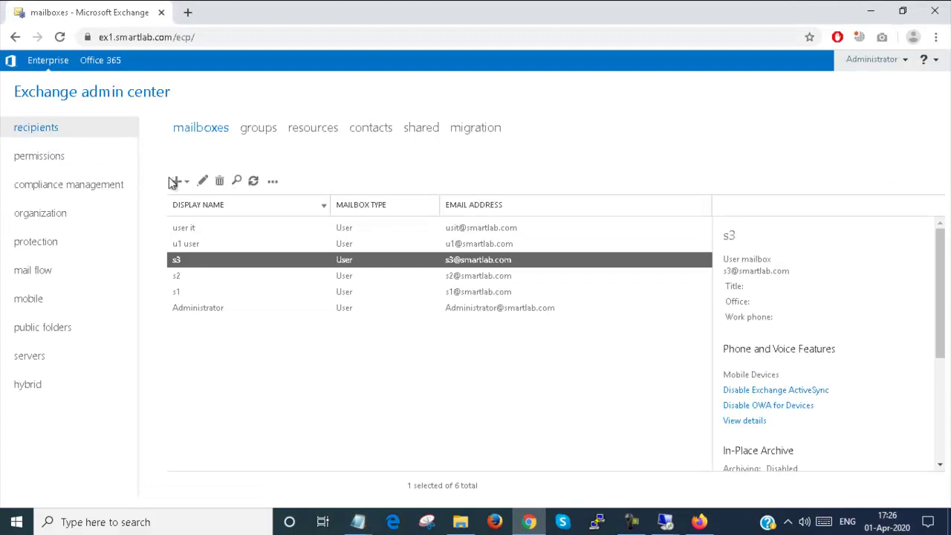
Step: Create a user mailbox with alias m1 for existing user m1 and save it
{"action": "left_click", "coordinate": [176, 180]}
{"action": "left_click", "coordinate": [203, 210]}
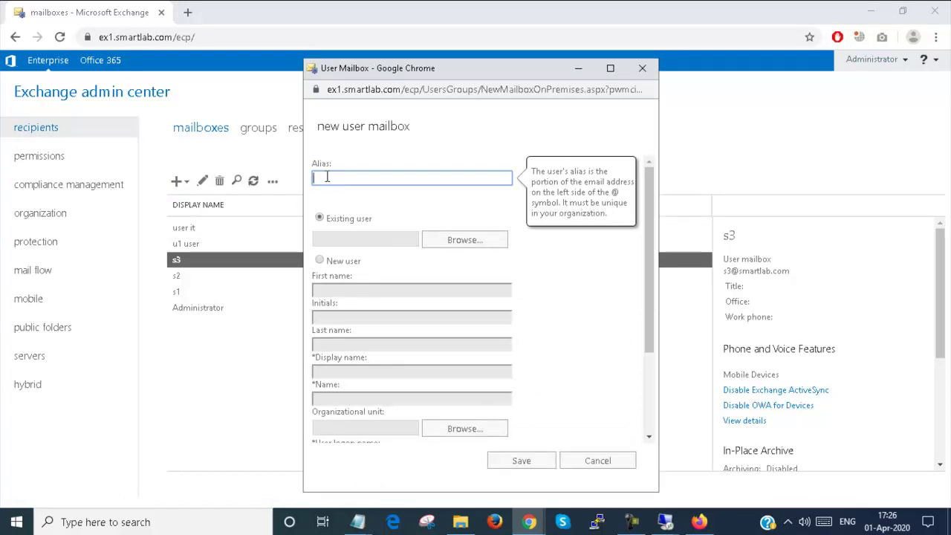
{"action": "type", "text": "m1"}
{"action": "double_click", "coordinate": [326, 178]}
{"action": "key", "text": "Tab"}
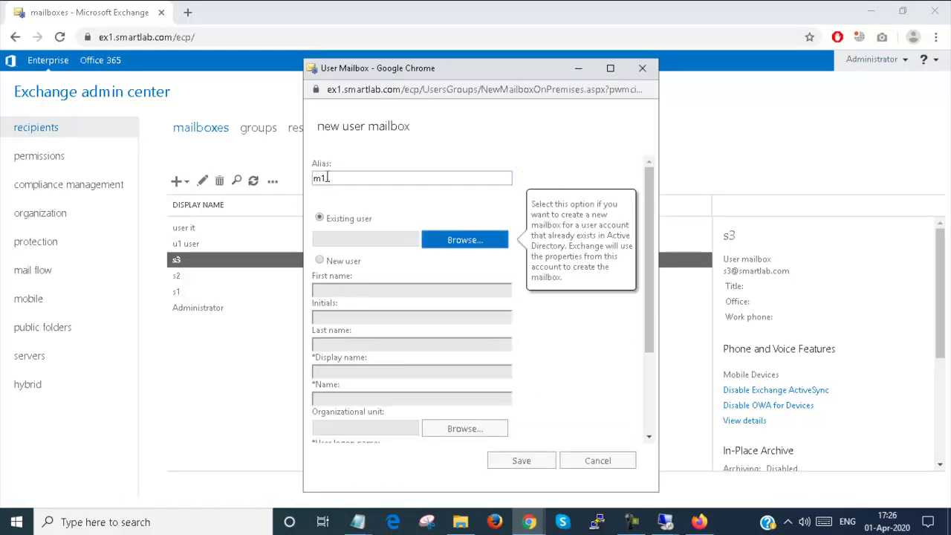
{"action": "left_click", "coordinate": [486, 240]}
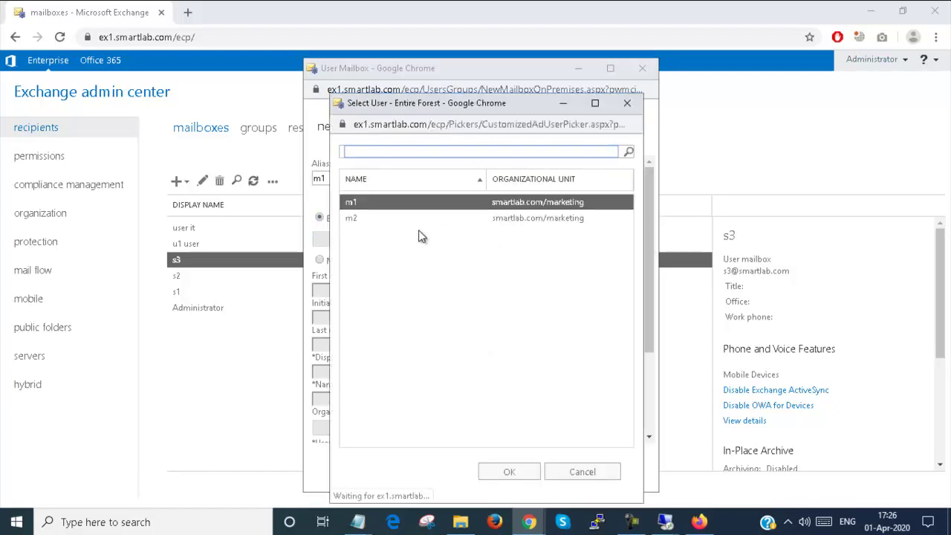
{"action": "left_click", "coordinate": [425, 206]}
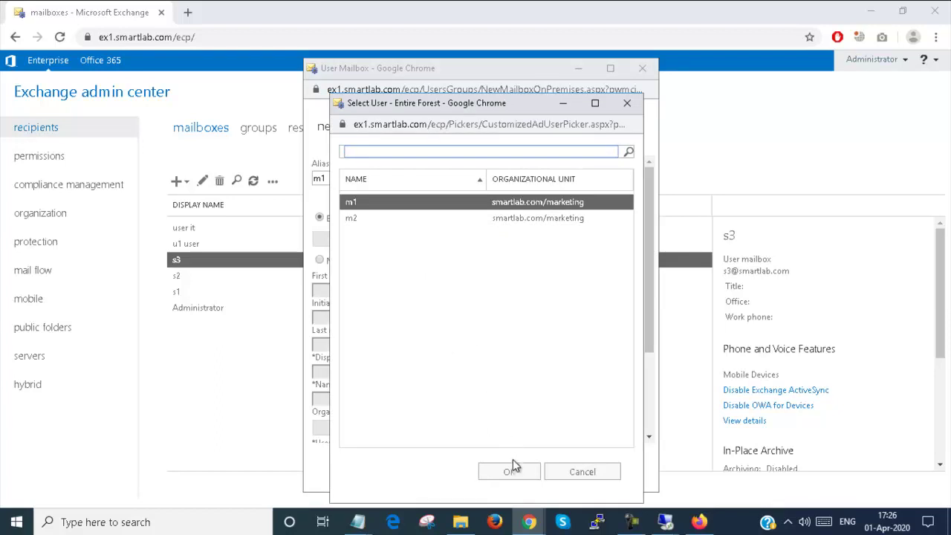
{"action": "left_click", "coordinate": [511, 470]}
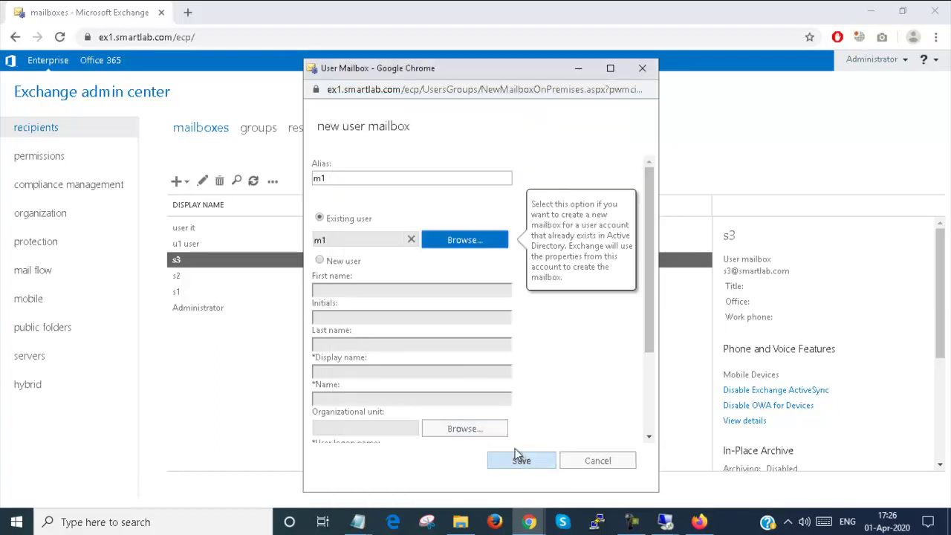
{"action": "left_click_drag", "start_coordinate": [643, 329], "coordinate": [651, 361]}
{"action": "scroll", "coordinate": [652, 351], "scroll_direction": "down", "scroll_amount": 3}
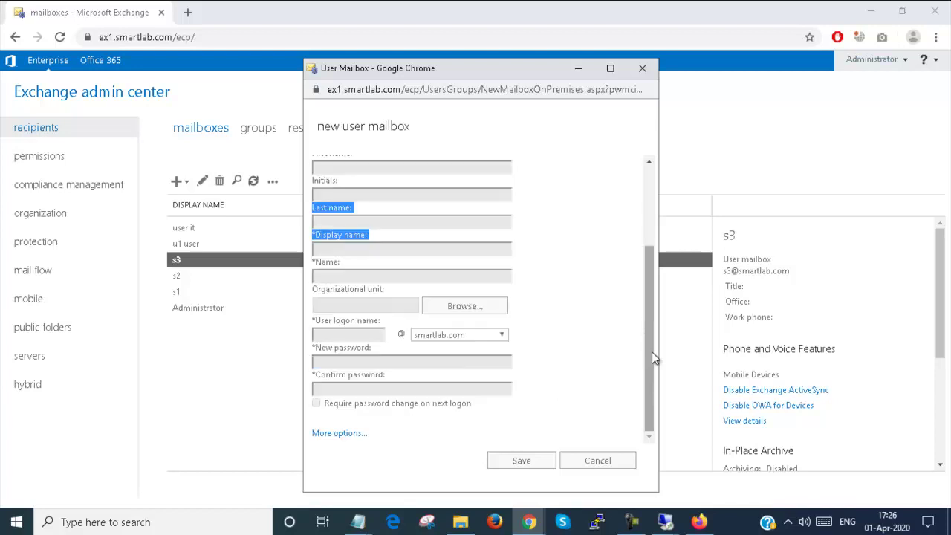
{"action": "mouse_move", "coordinate": [451, 311]}
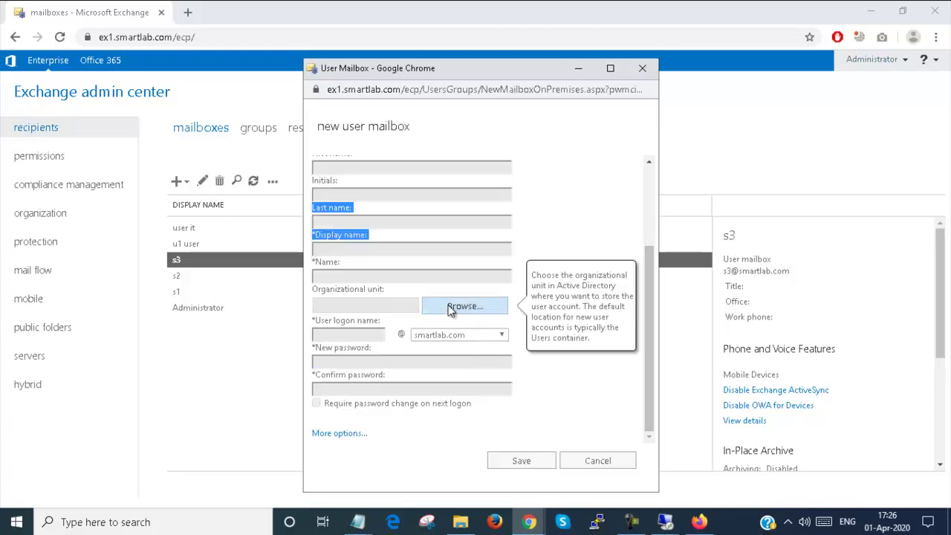
{"action": "left_click", "coordinate": [530, 463]}
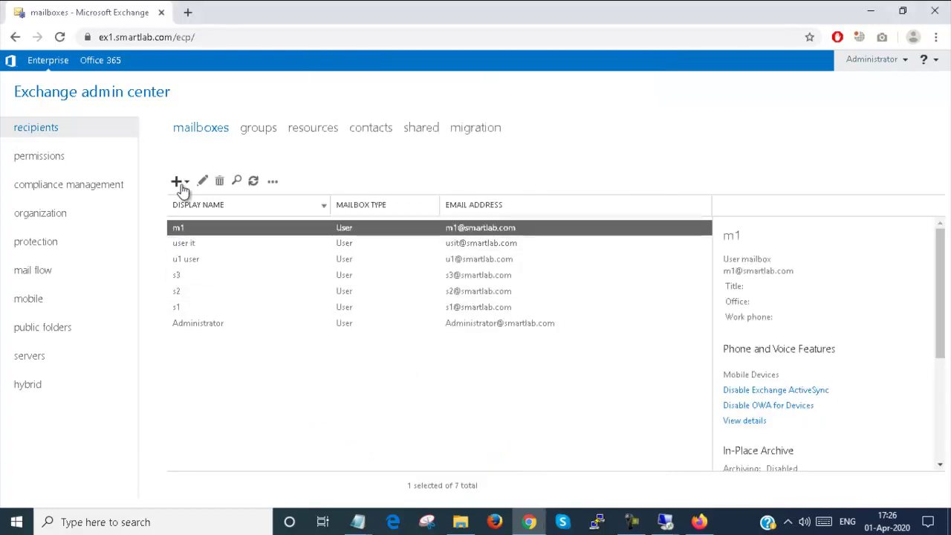
Step: Create a user mailbox with alias m2 for existing user m2, refresh, and view groups
{"action": "left_click", "coordinate": [178, 181]}
{"action": "left_click", "coordinate": [190, 204]}
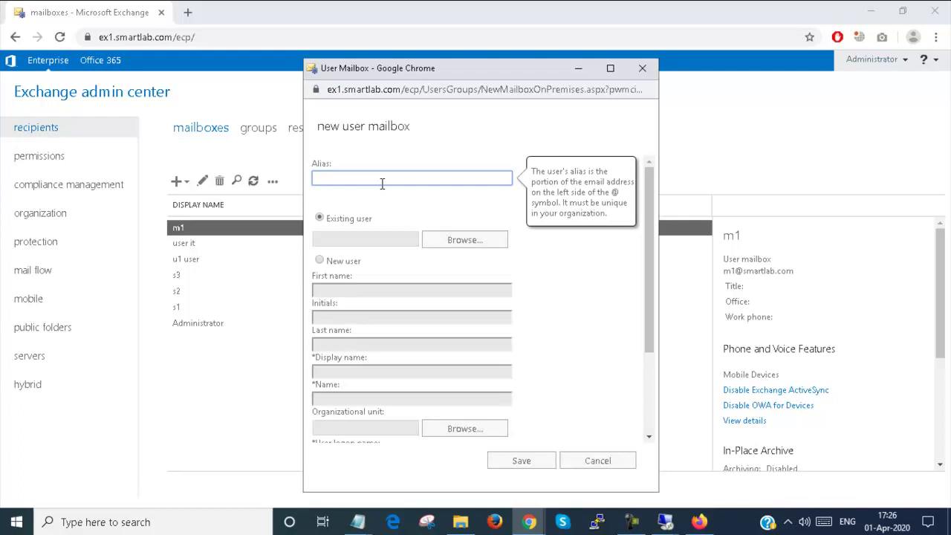
{"action": "type", "text": "m2"}
{"action": "left_click_drag", "start_coordinate": [436, 226], "coordinate": [464, 258]}
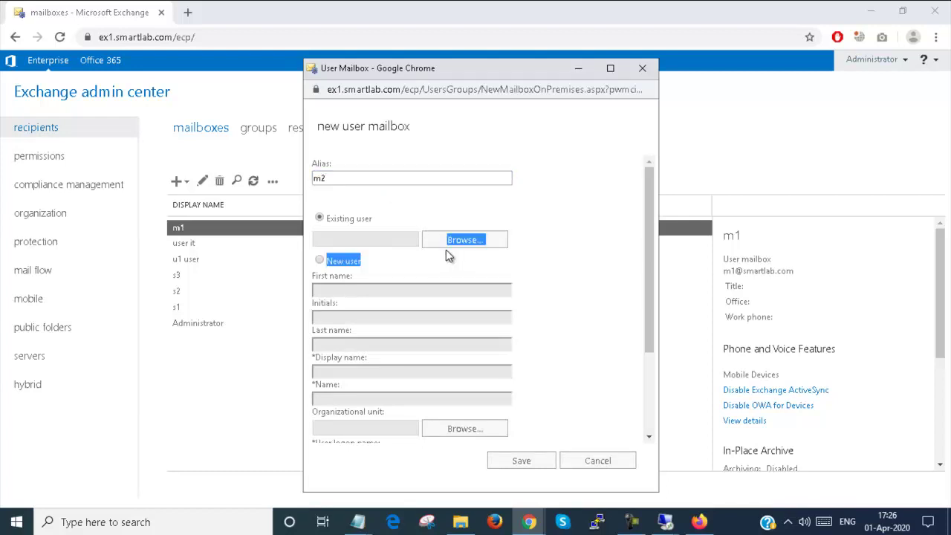
{"action": "left_click", "coordinate": [448, 245]}
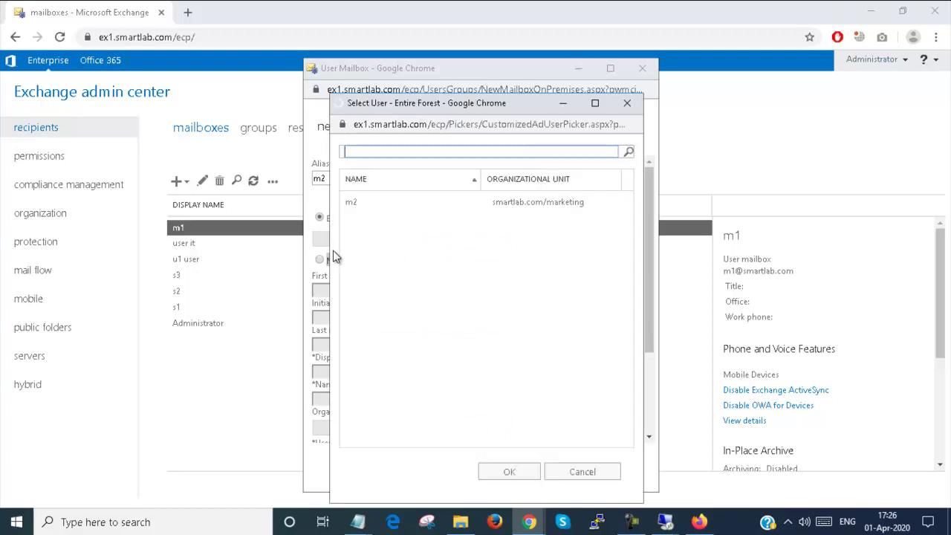
{"action": "left_click", "coordinate": [371, 207]}
{"action": "left_click", "coordinate": [509, 473]}
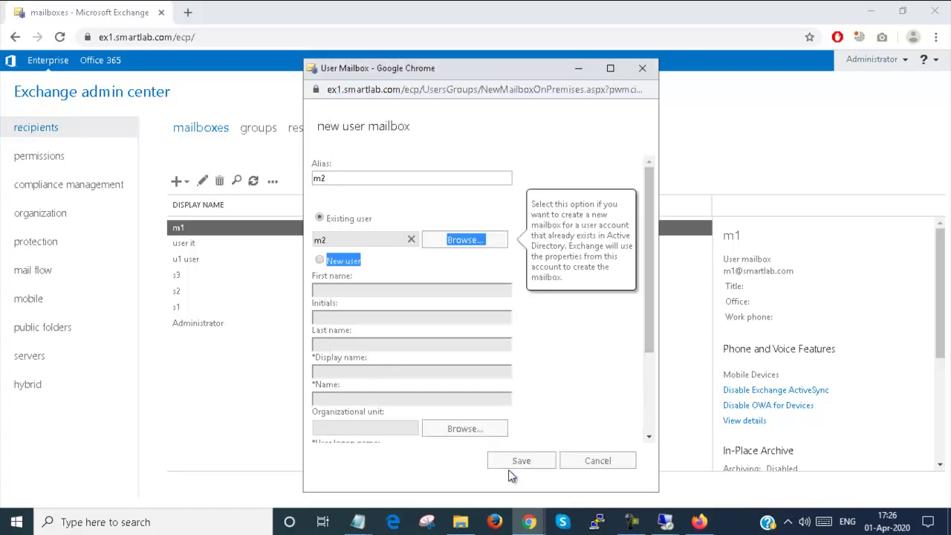
{"action": "left_click", "coordinate": [534, 459]}
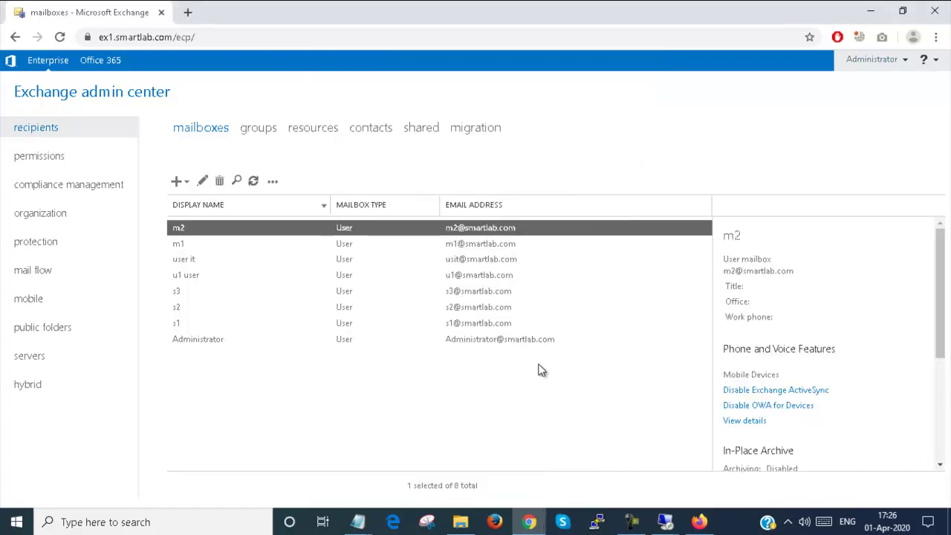
{"action": "left_click", "coordinate": [253, 182]}
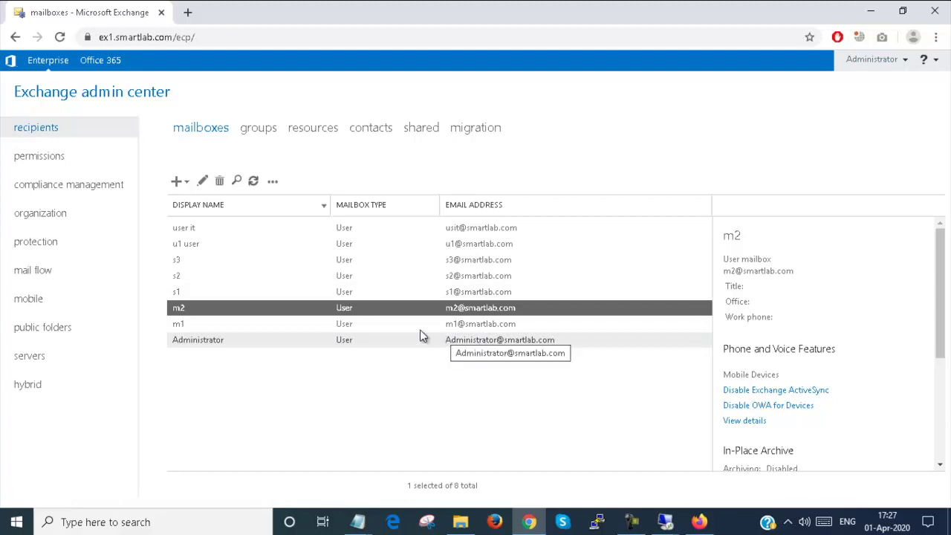
{"action": "left_click", "coordinate": [258, 134]}
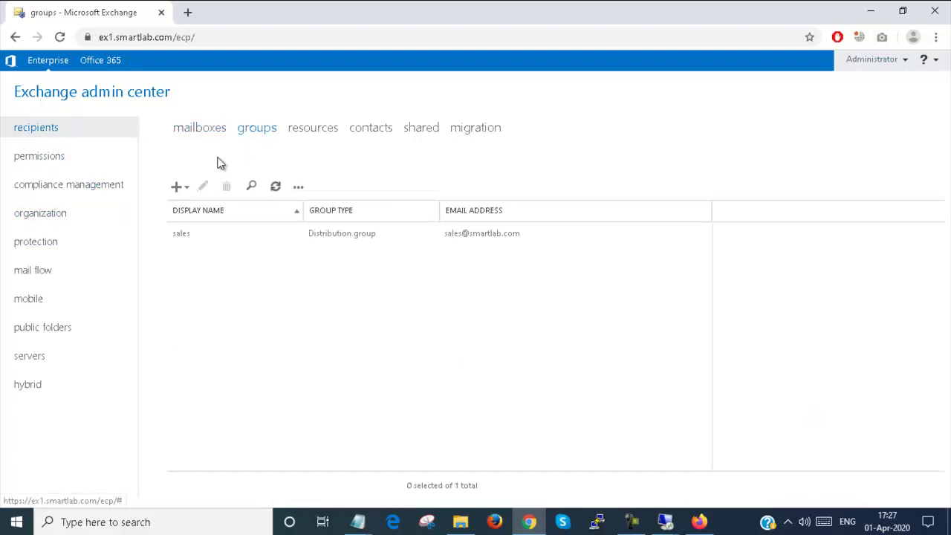
Step: Start a dynamic distribution group named 'marketing' (alias marketing) with notes 'Dynamic Distribution Group'
{"action": "left_click", "coordinate": [177, 187]}
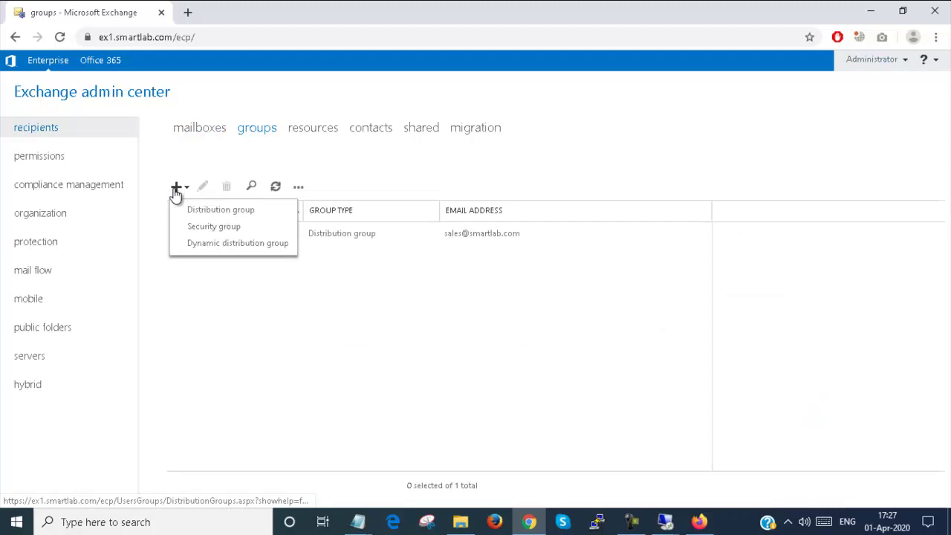
{"action": "left_click", "coordinate": [199, 244]}
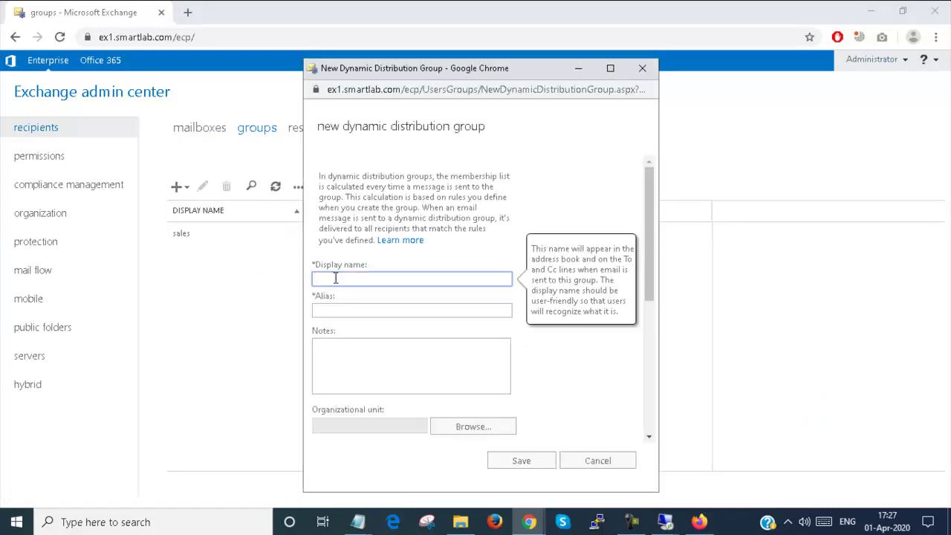
{"action": "type", "text": "marketing"}
{"action": "left_click", "coordinate": [332, 329]}
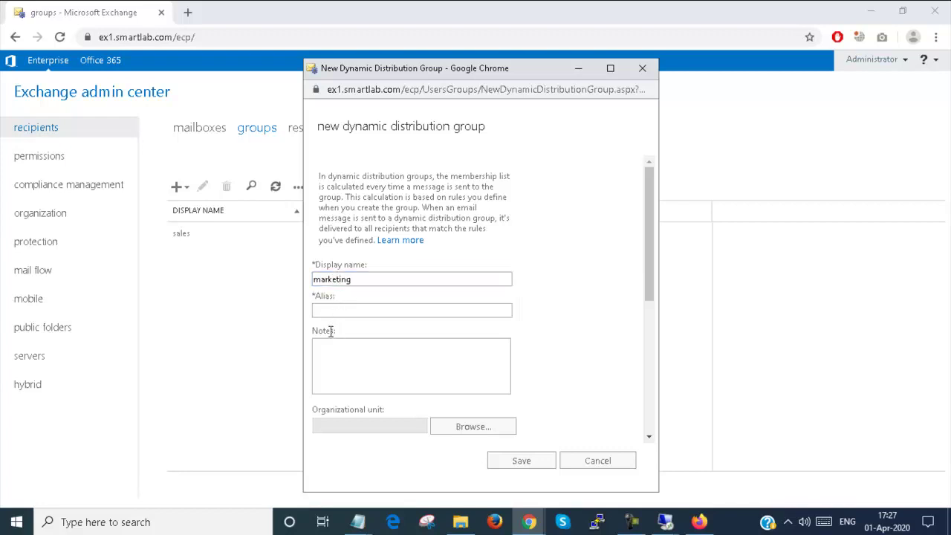
{"action": "left_click", "coordinate": [331, 312]}
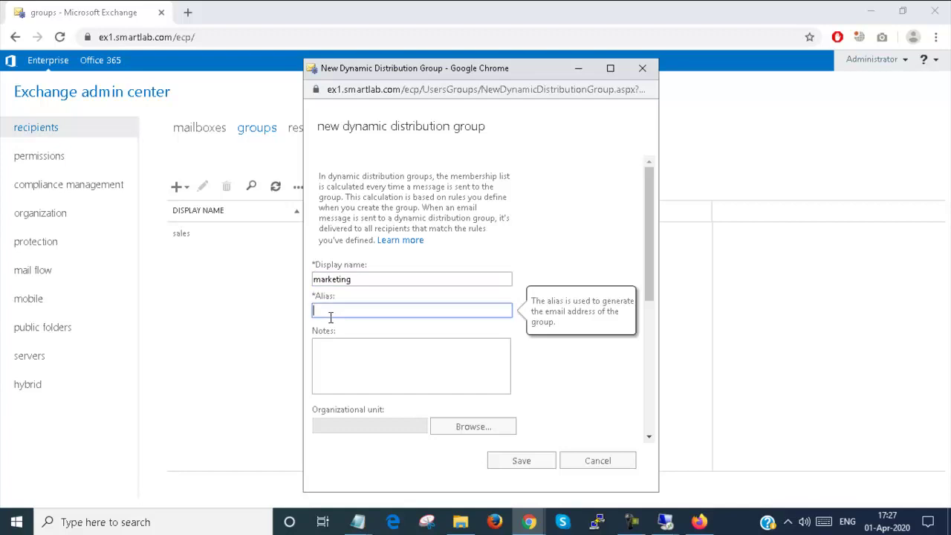
{"action": "type", "text": "marketing"}
{"action": "left_click", "coordinate": [331, 349]}
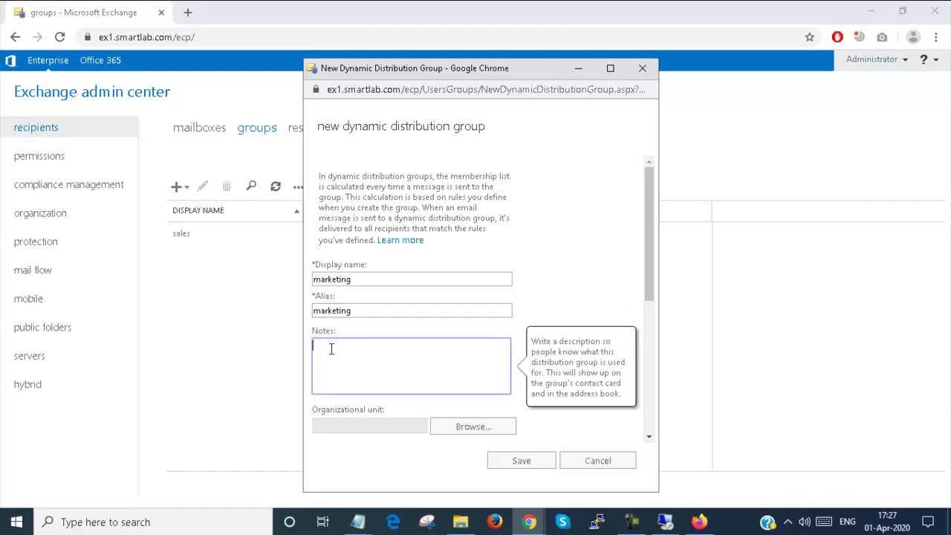
{"action": "type", "text": "Dynamic Distribution Group"}
Step: Set the group's organizational unit to smartlab.com/marketing and its owner to Administrator
{"action": "left_click", "coordinate": [479, 431]}
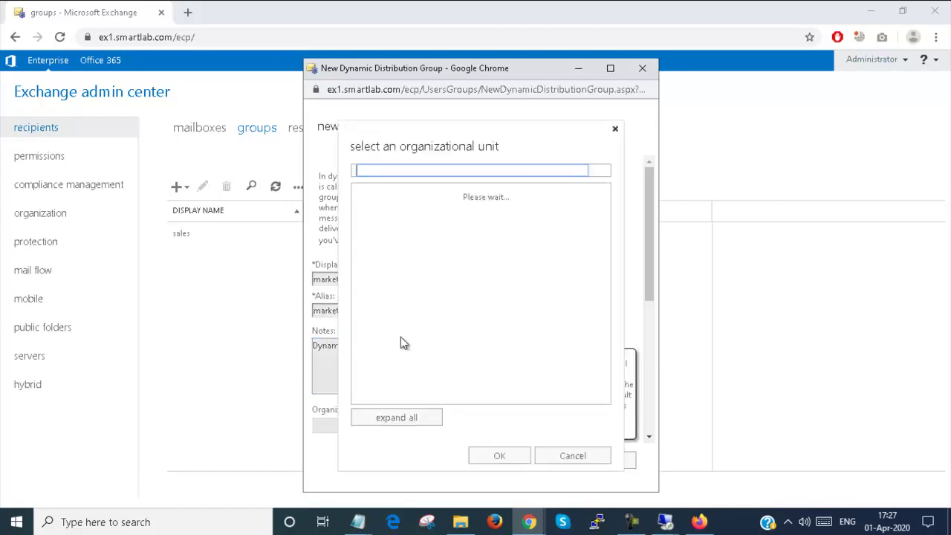
{"action": "left_click", "coordinate": [443, 211]}
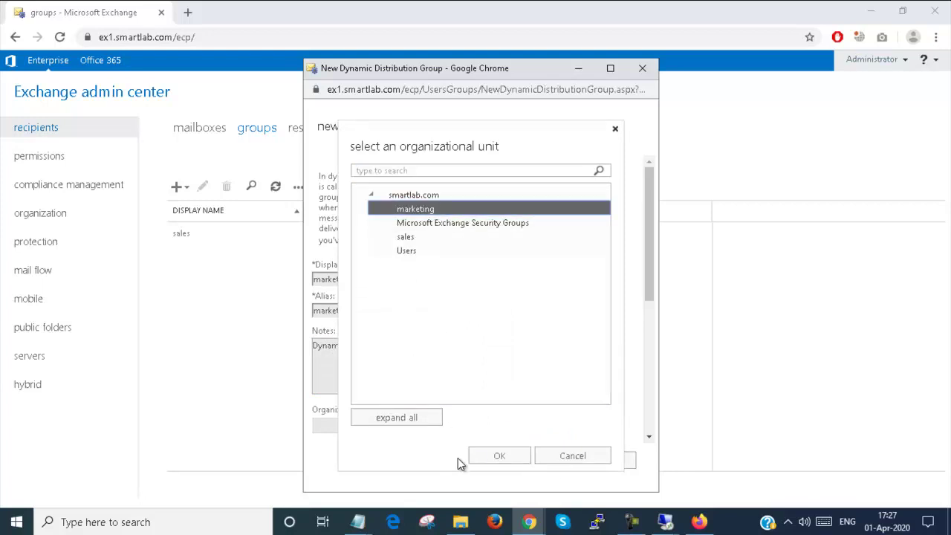
{"action": "left_click", "coordinate": [492, 456]}
{"action": "left_click_drag", "start_coordinate": [650, 290], "coordinate": [645, 366]}
{"action": "left_click", "coordinate": [467, 279]}
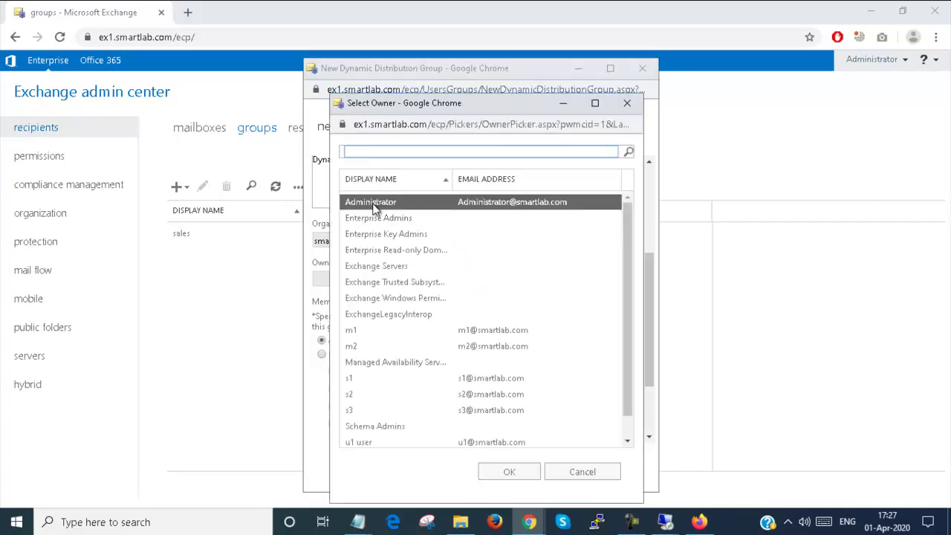
{"action": "left_click", "coordinate": [497, 474]}
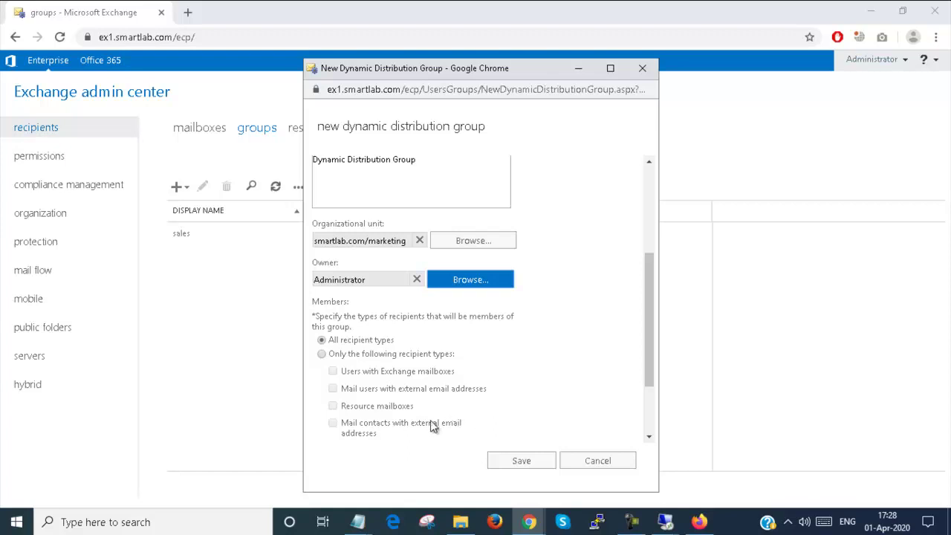
Step: Keep membership at all recipient types and add an empty membership rule
{"action": "left_click", "coordinate": [355, 359]}
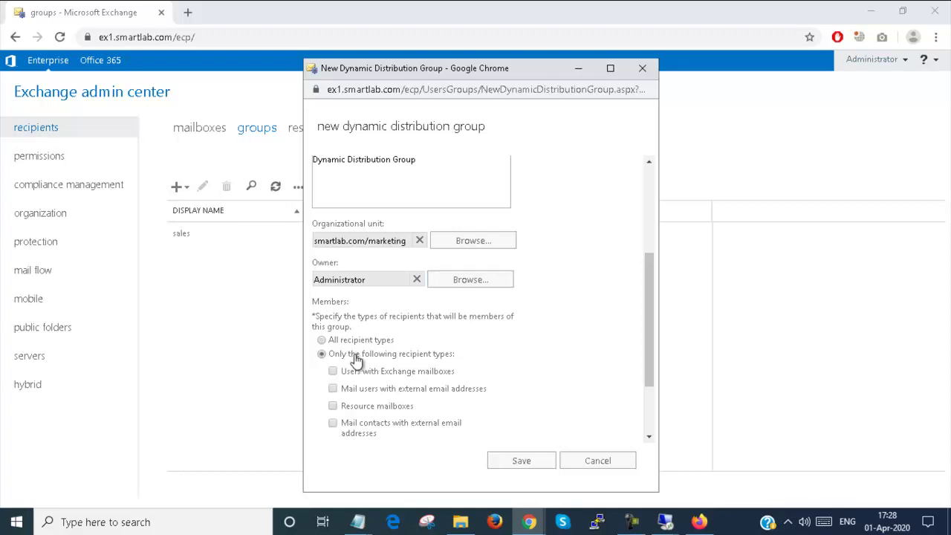
{"action": "left_click_drag", "start_coordinate": [648, 362], "coordinate": [654, 415]}
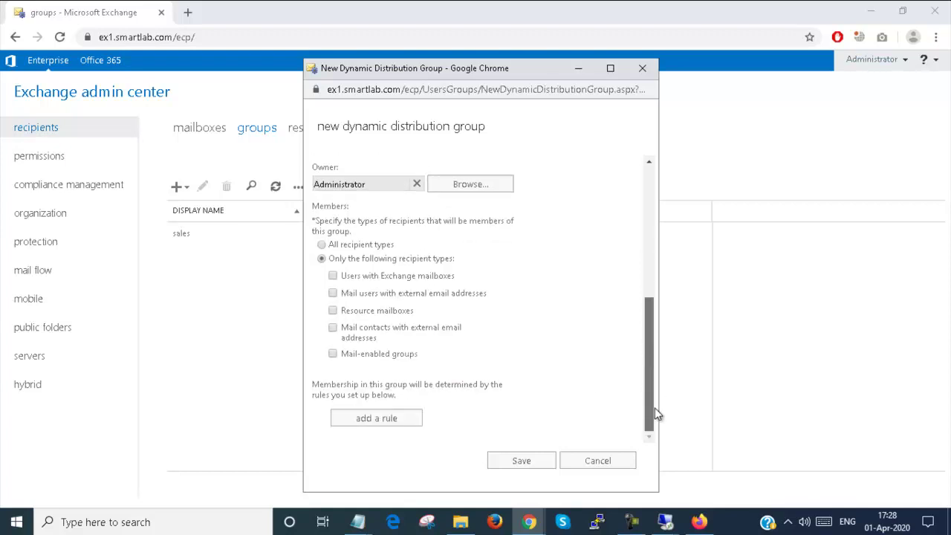
{"action": "left_click", "coordinate": [355, 283]}
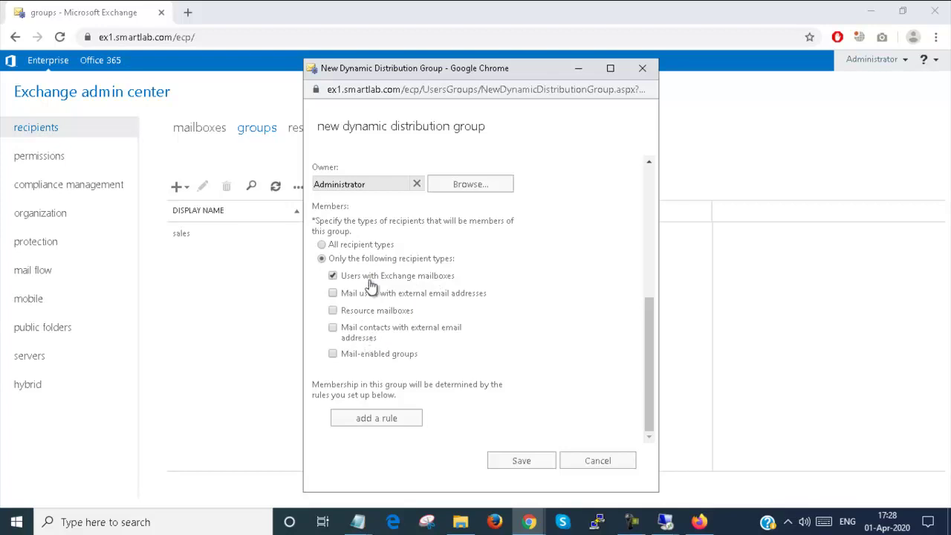
{"action": "left_click", "coordinate": [366, 247]}
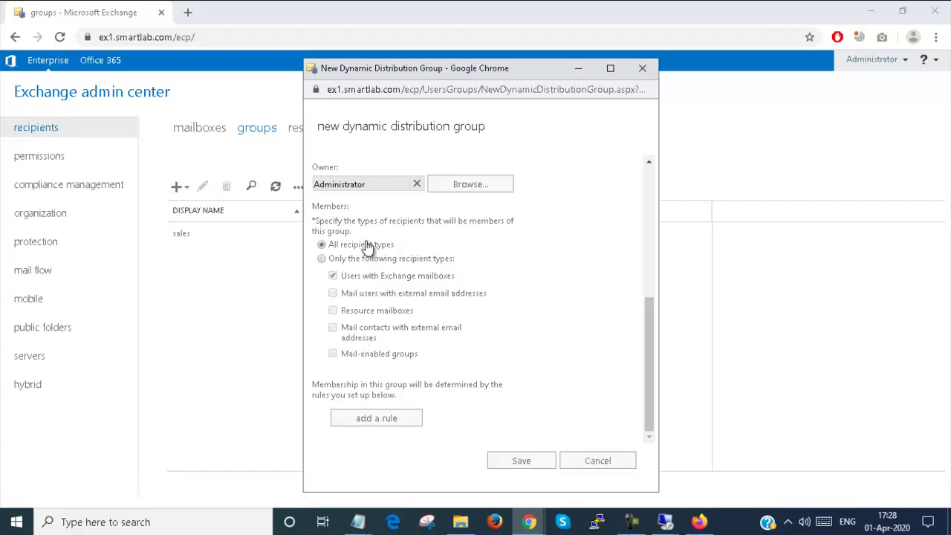
{"action": "left_click", "coordinate": [365, 417]}
{"action": "left_click", "coordinate": [380, 414]}
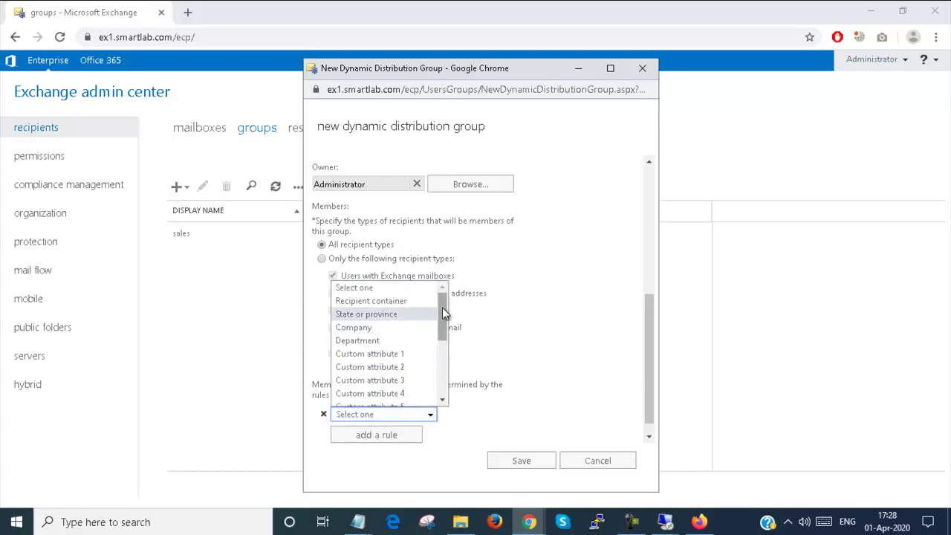
Step: Set the rule to State or province equals 'WestBengal' and save the marketing group
{"action": "left_click", "coordinate": [407, 313]}
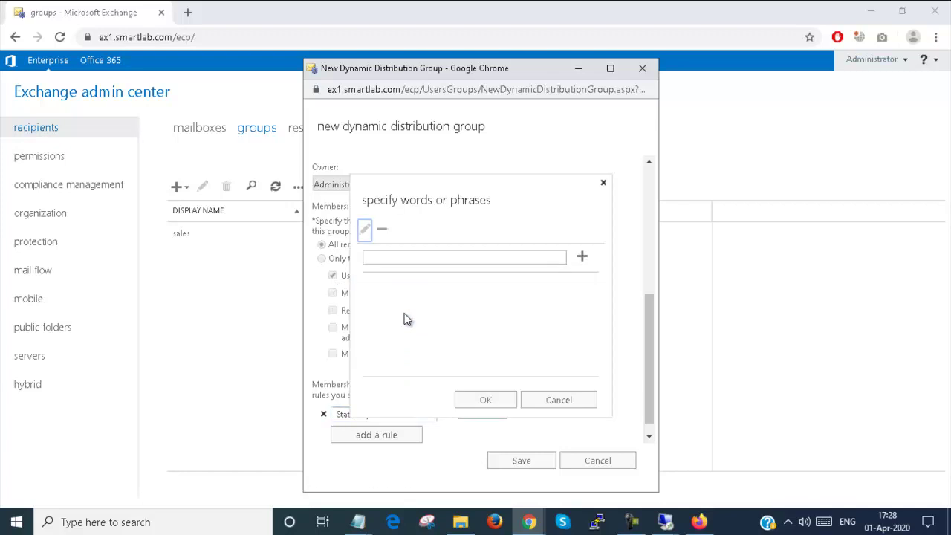
{"action": "right_click", "coordinate": [422, 258]}
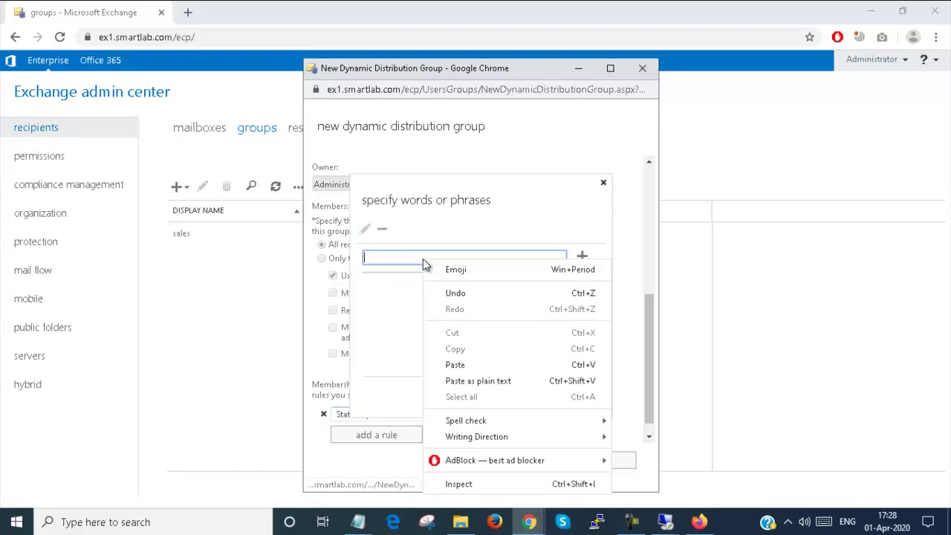
{"action": "left_click", "coordinate": [448, 363]}
{"action": "key", "text": "BackSpace"}
{"action": "key", "text": "BackSpace"}
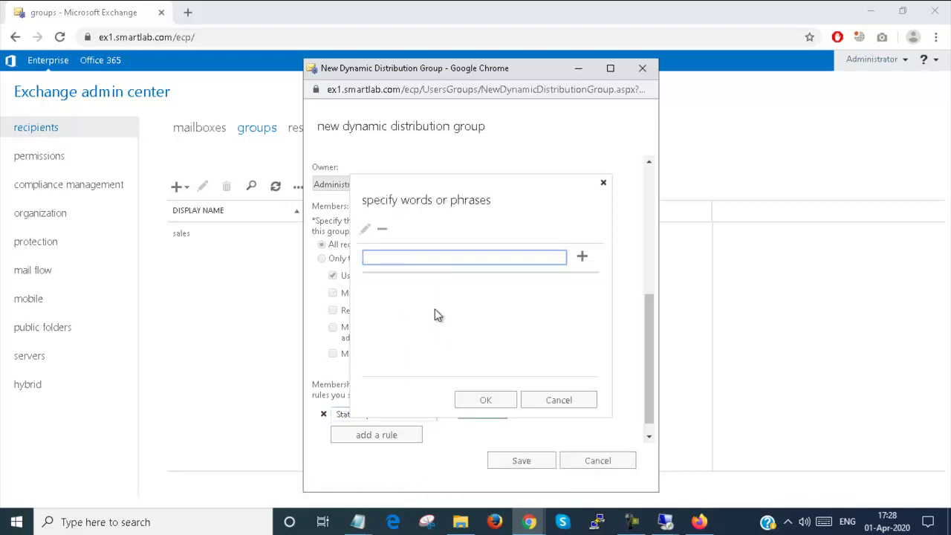
{"action": "type", "text": "Weest"}
{"action": "key", "text": "BackSpace"}
{"action": "key", "text": "BackSpace"}
{"action": "key", "text": "BackSpace"}
{"action": "type", "text": "stBengal"}
{"action": "left_click", "coordinate": [580, 257]}
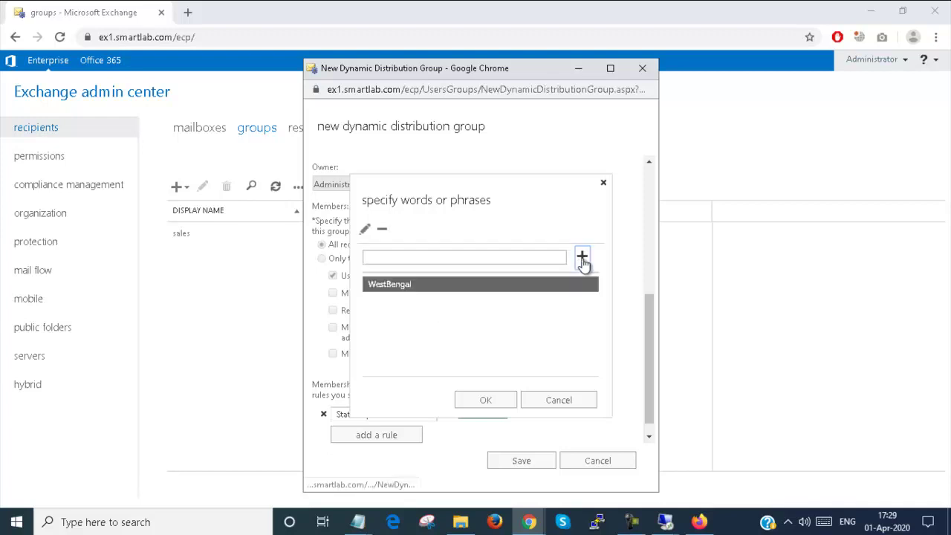
{"action": "left_click", "coordinate": [484, 398]}
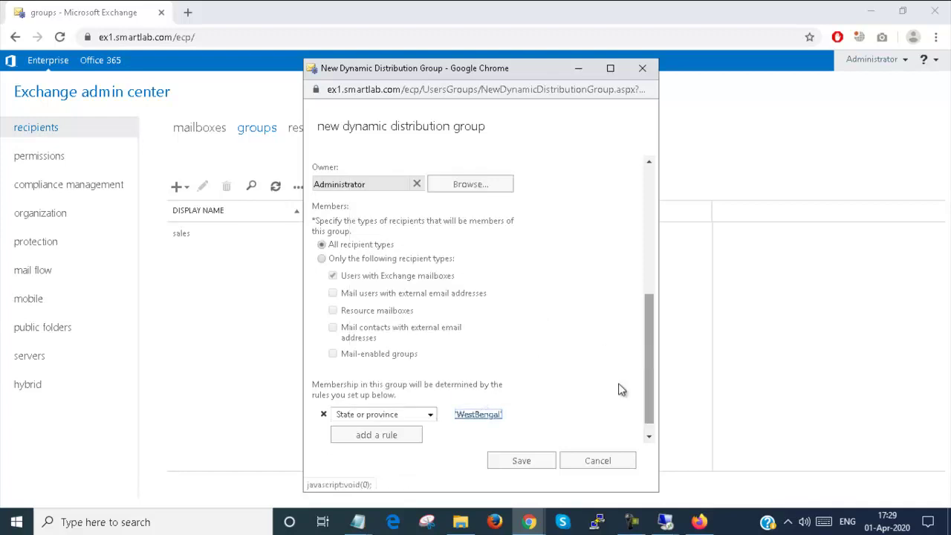
{"action": "left_click", "coordinate": [529, 460]}
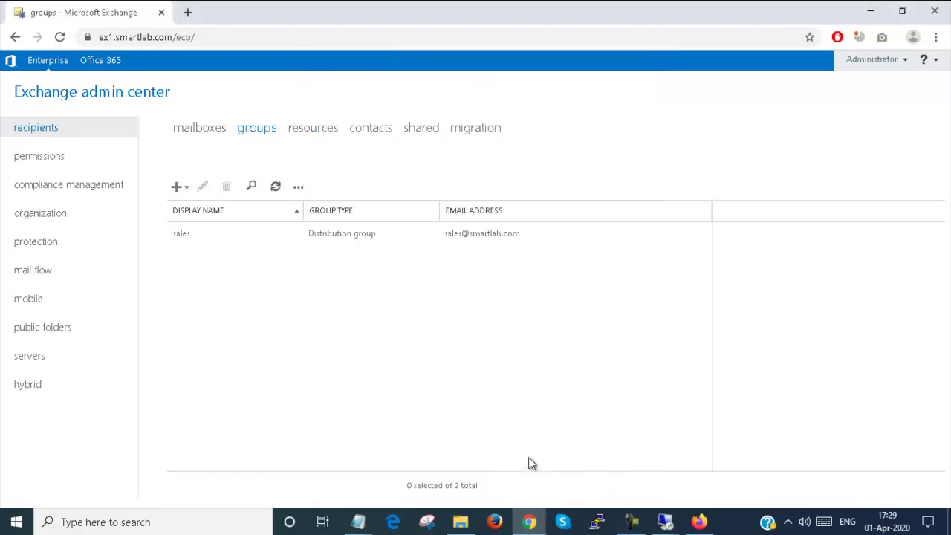
Step: Open the sales group's editor and close it again without changes
{"action": "left_click", "coordinate": [232, 238]}
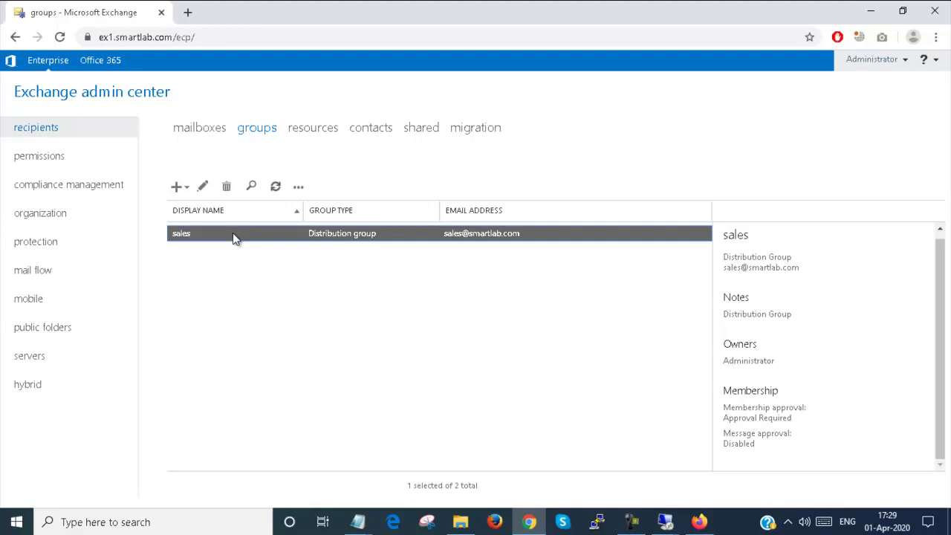
{"action": "double_click", "coordinate": [232, 236]}
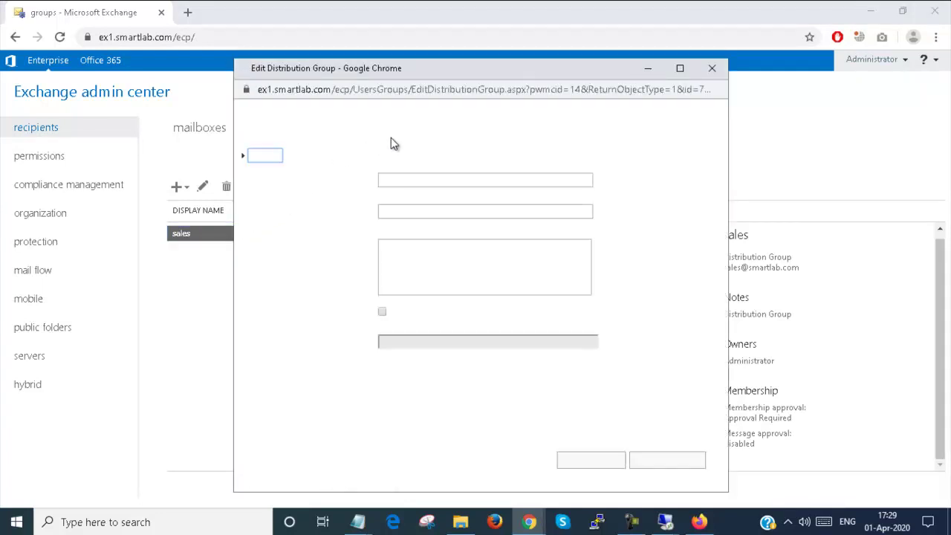
{"action": "left_click", "coordinate": [712, 68]}
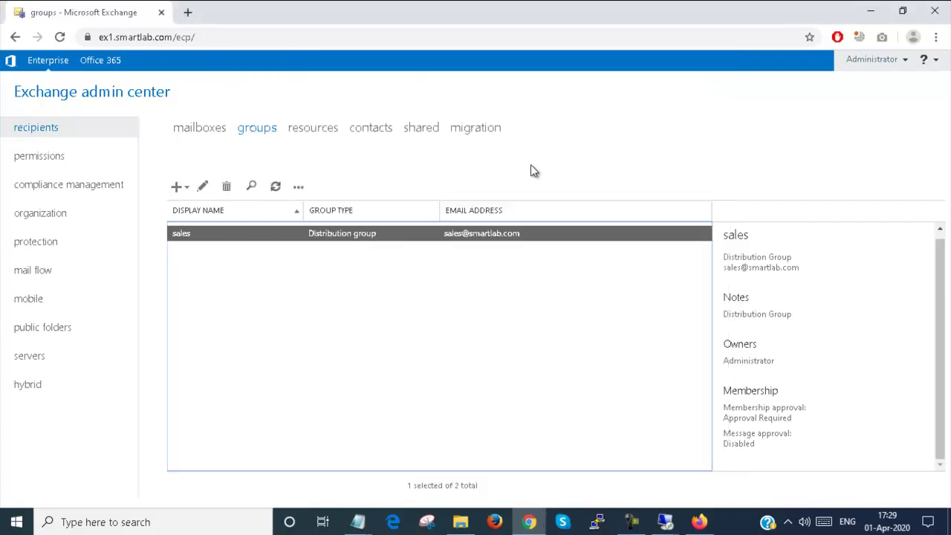
Step: Refresh the groups list and select the new marketing dynamic distribution group
{"action": "left_click", "coordinate": [246, 130]}
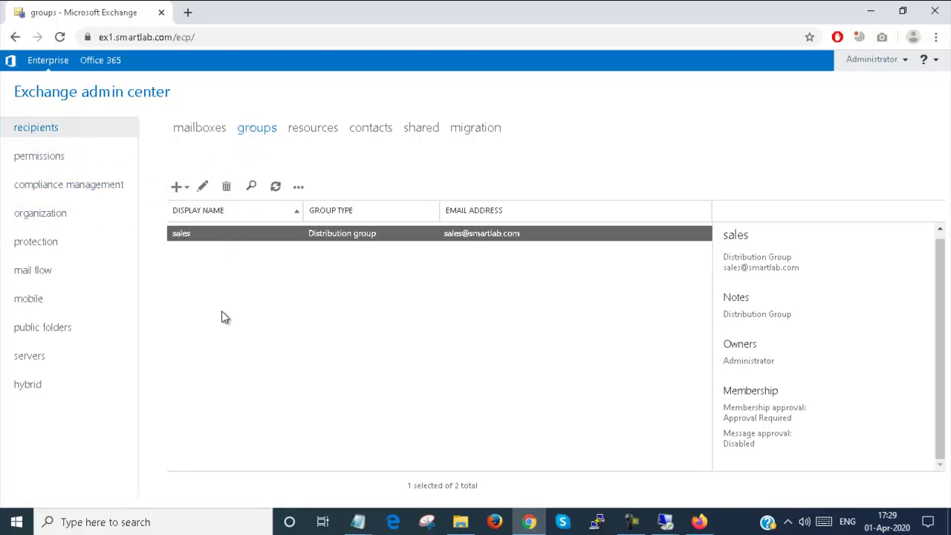
{"action": "left_click", "coordinate": [277, 188]}
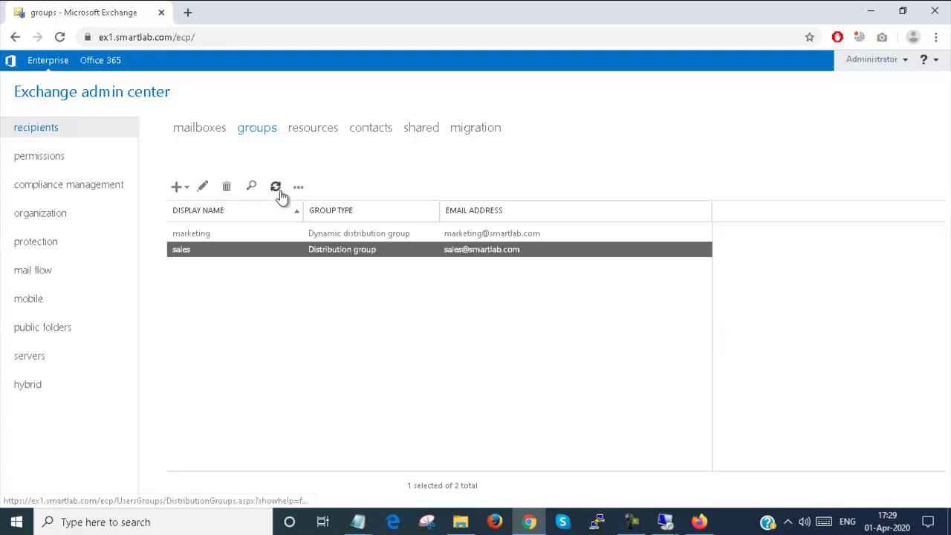
{"action": "left_click", "coordinate": [246, 232]}
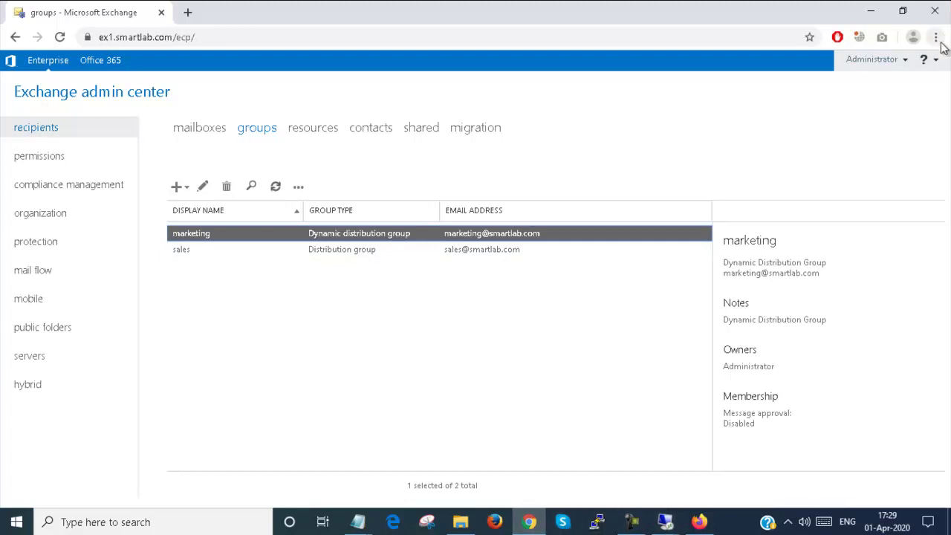
{"action": "left_click", "coordinate": [188, 11]}
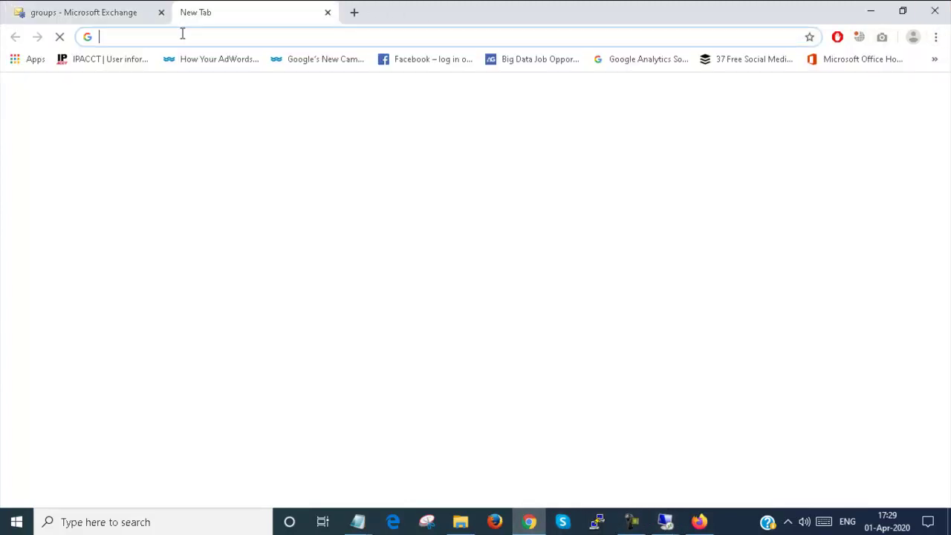
{"action": "type", "text": "e"}
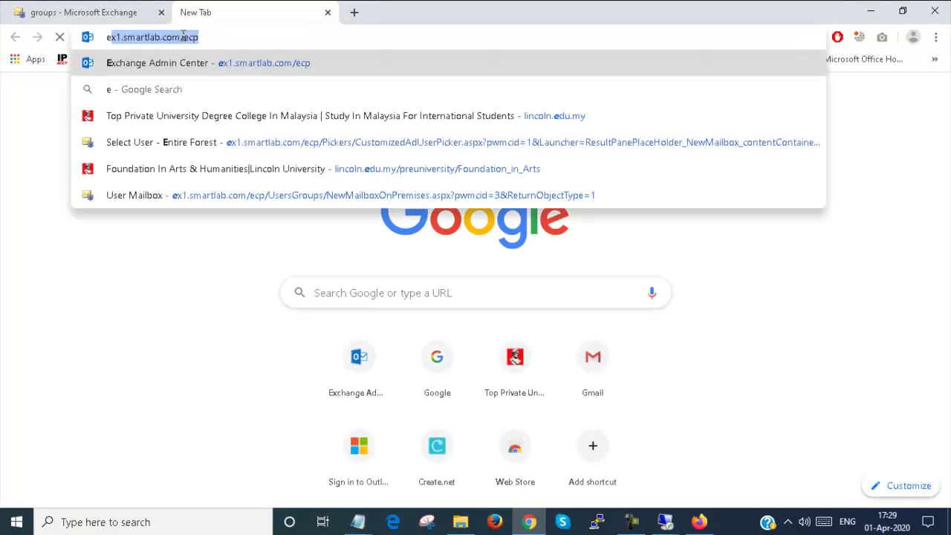
{"action": "type", "text": "x1"}
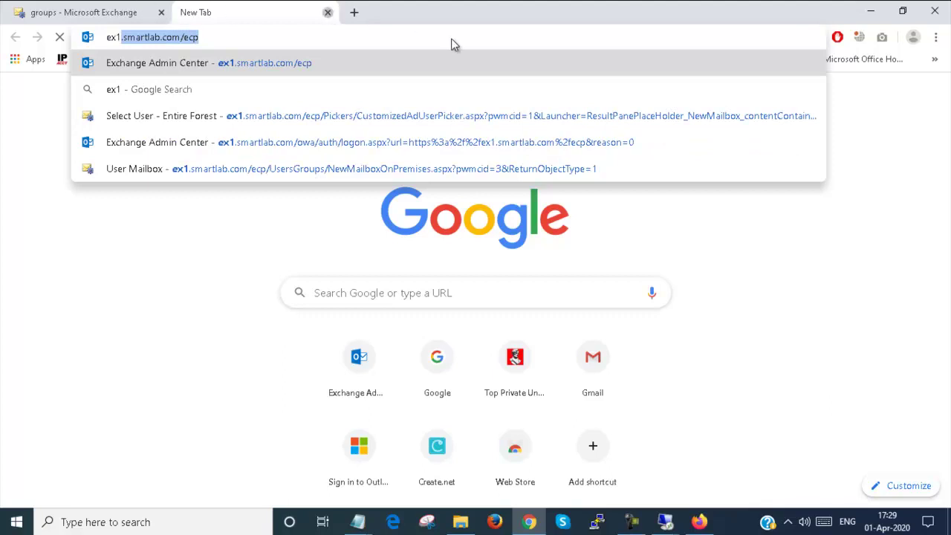
{"action": "key", "text": "ctrl+w"}
{"action": "left_click", "coordinate": [935, 36]}
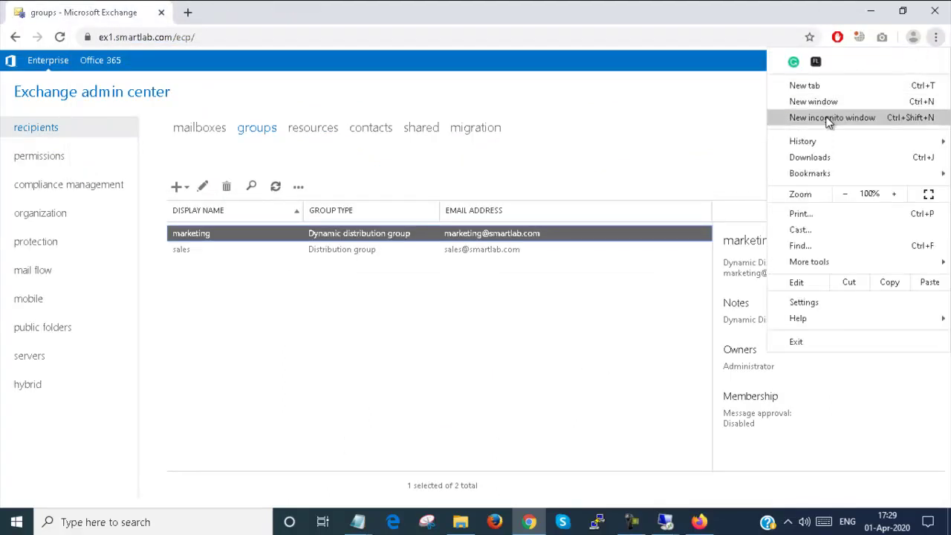
{"action": "left_click", "coordinate": [828, 119]}
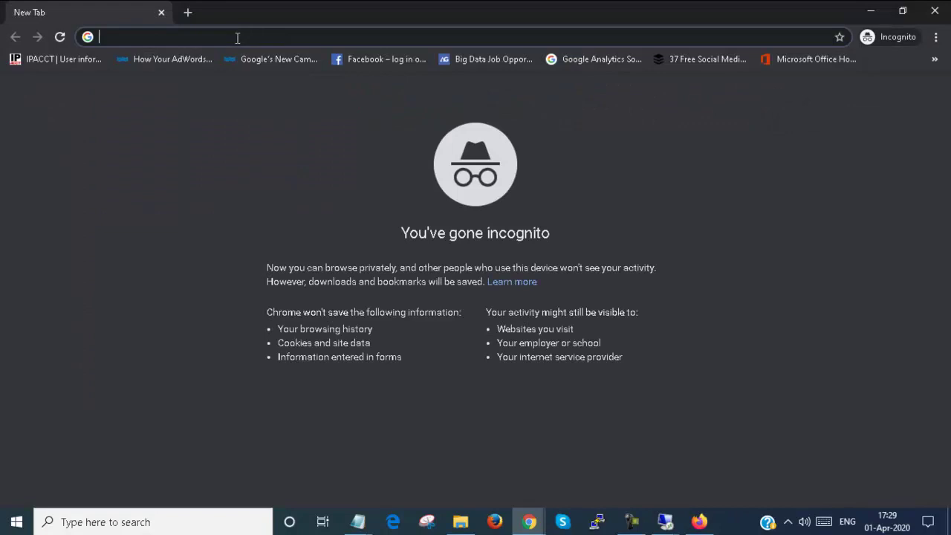
{"action": "type", "text": "htt"}
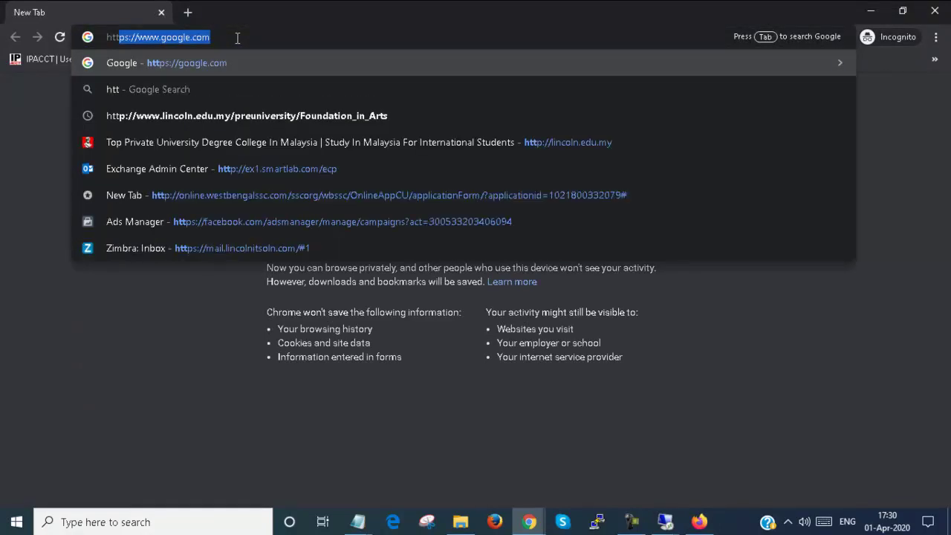
{"action": "type", "text": "ps://"}
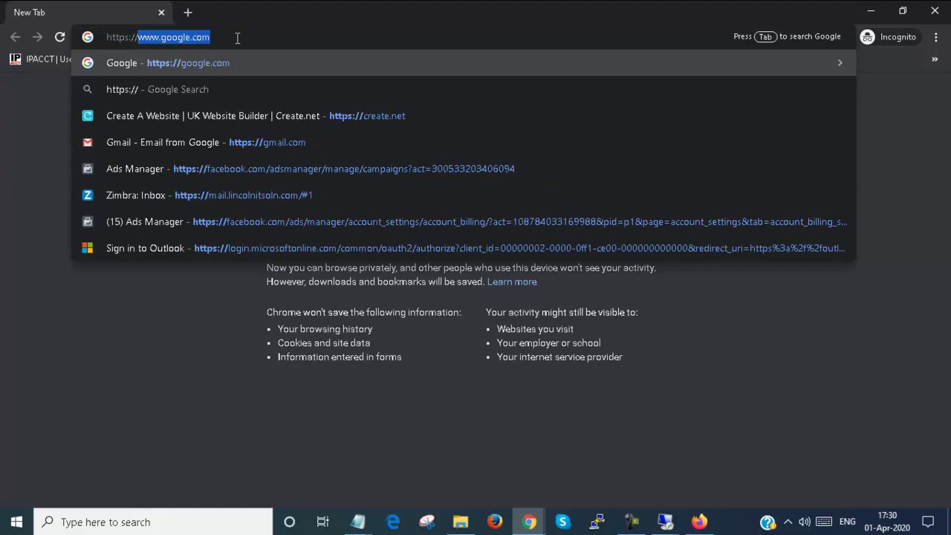
{"action": "type", "text": "out"}
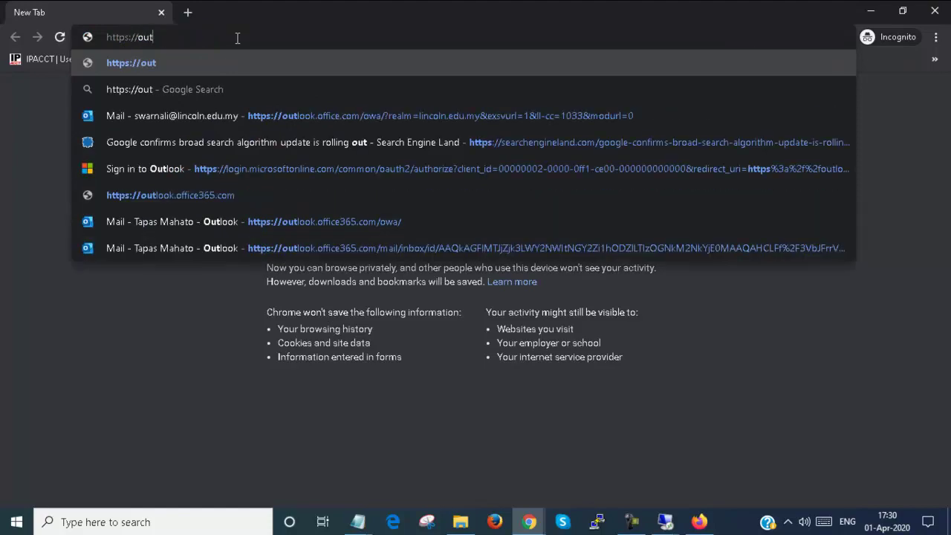
{"action": "key", "text": "BackSpace"}
{"action": "key", "text": "BackSpace"}
{"action": "key", "text": "BackSpace"}
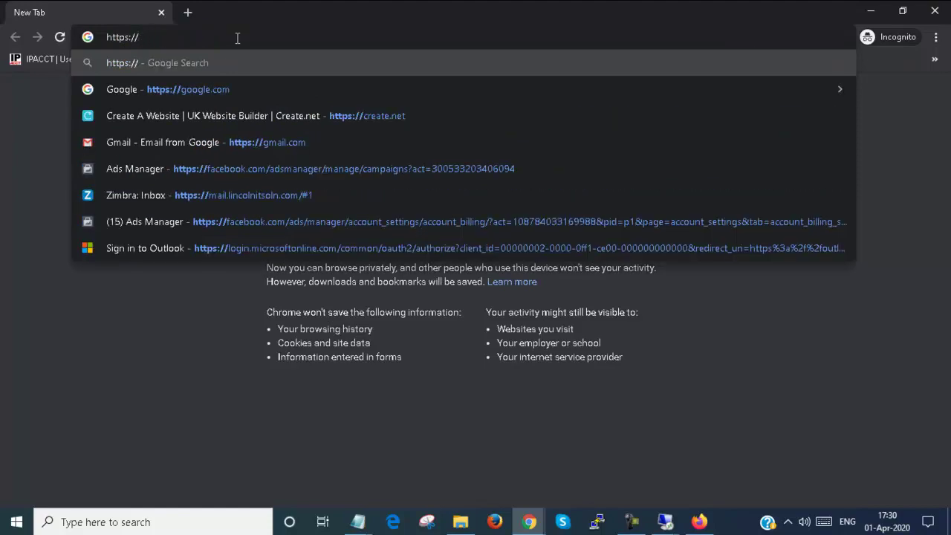
{"action": "type", "text": "ex"}
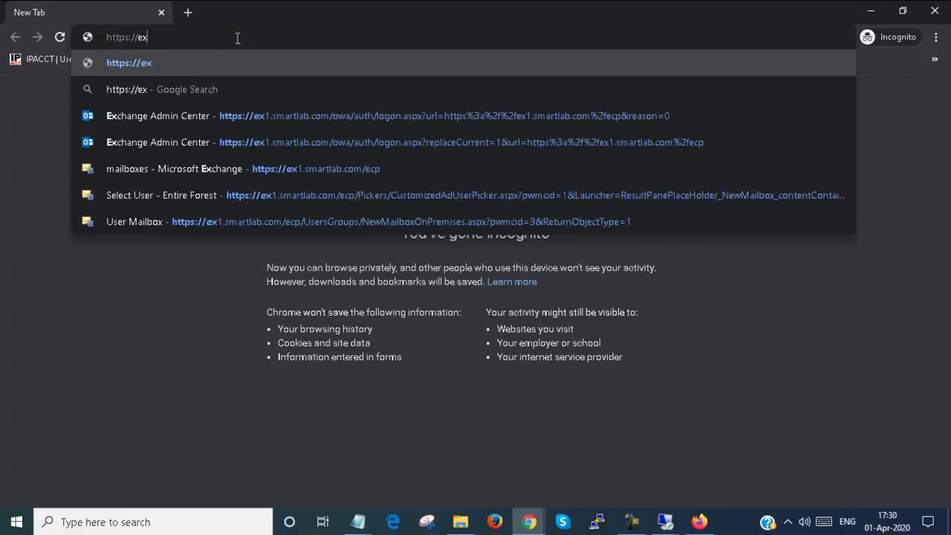
{"action": "type", "text": "1.sm"}
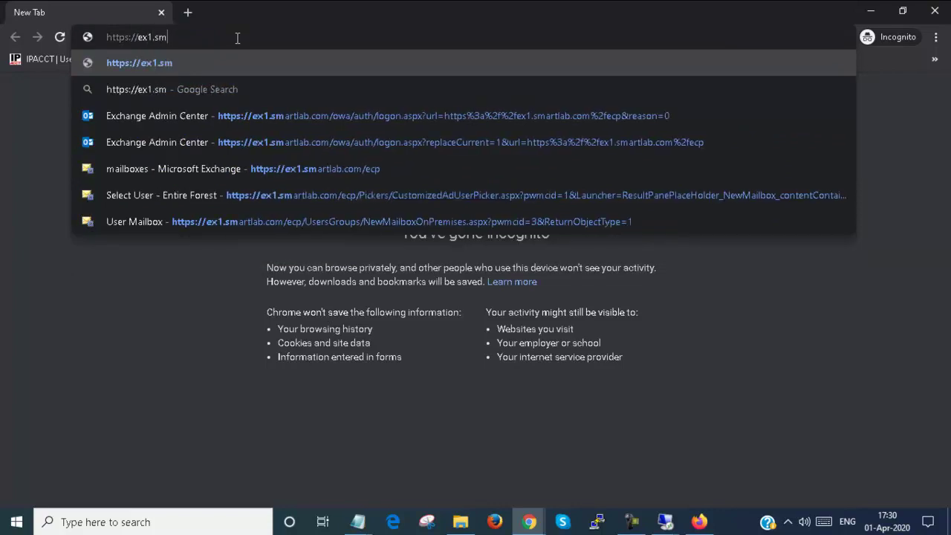
{"action": "type", "text": "artla"}
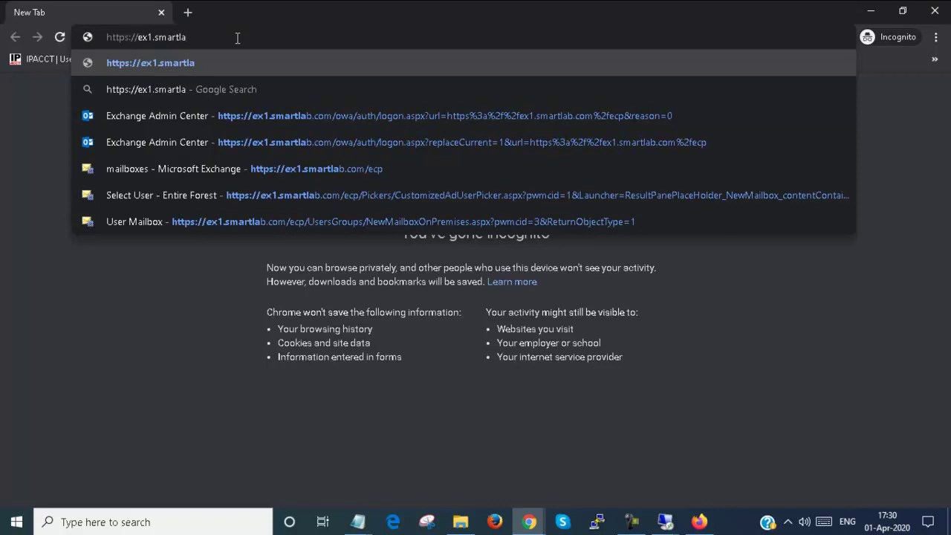
{"action": "type", "text": "b.com"}
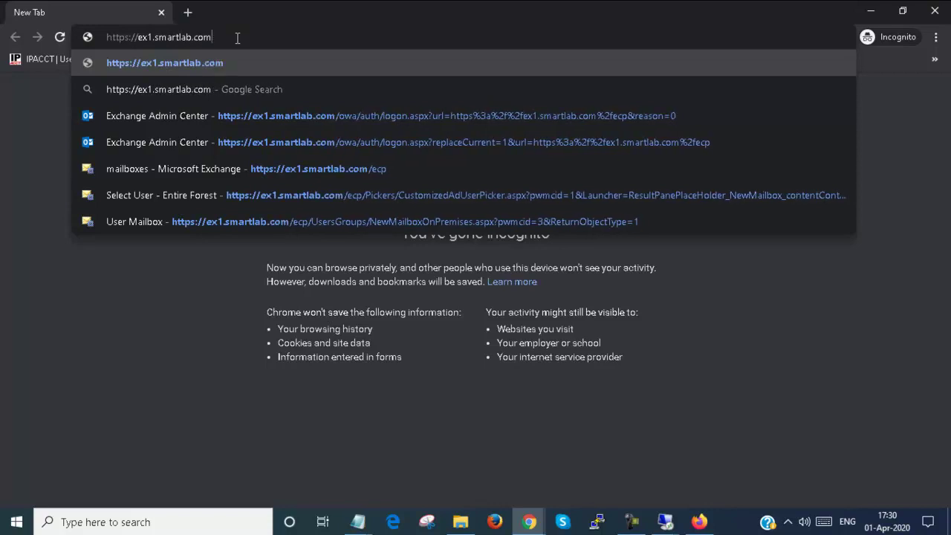
{"action": "type", "text": "/owa"}
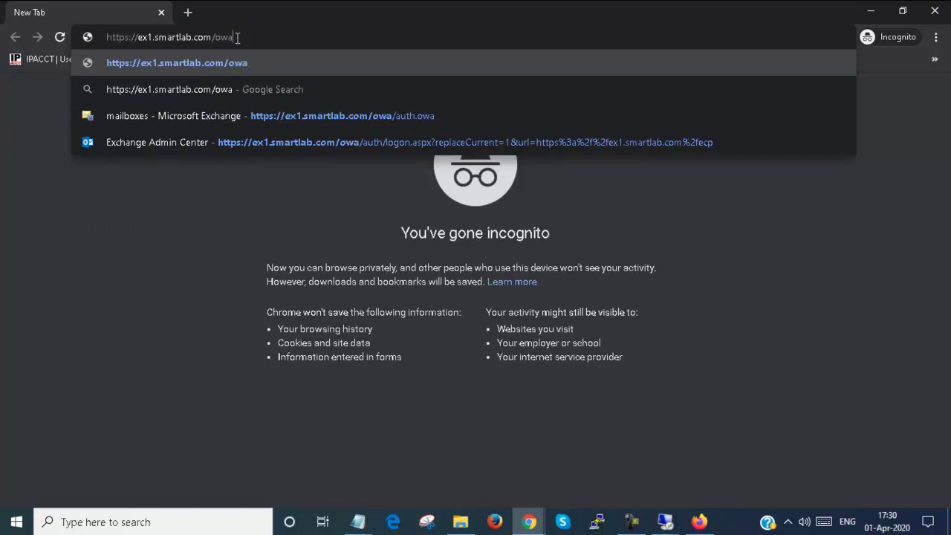
{"action": "key", "text": "Return"}
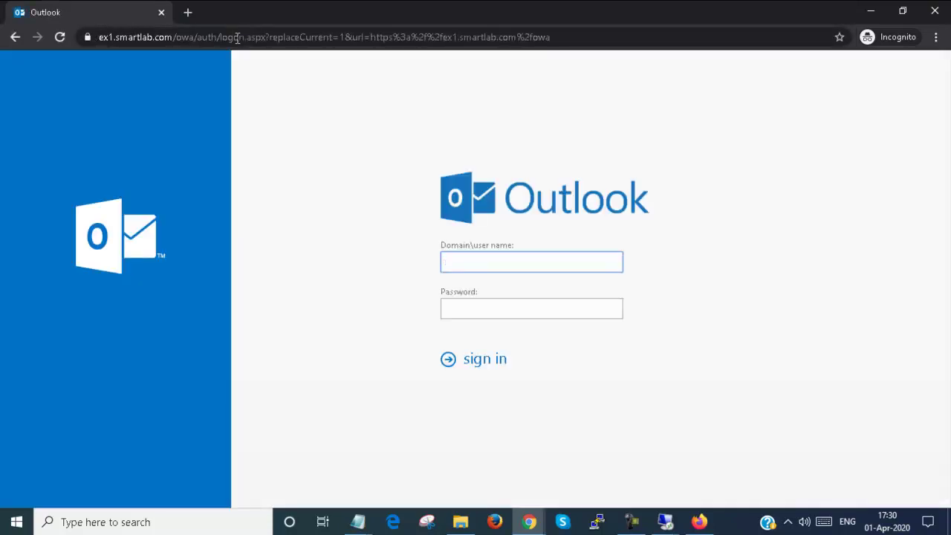
Step: Sign in to Outlook Web App as smartlab\m1 with the account password
{"action": "type", "text": "smartlab\\"}
{"action": "key", "text": "Tab"}
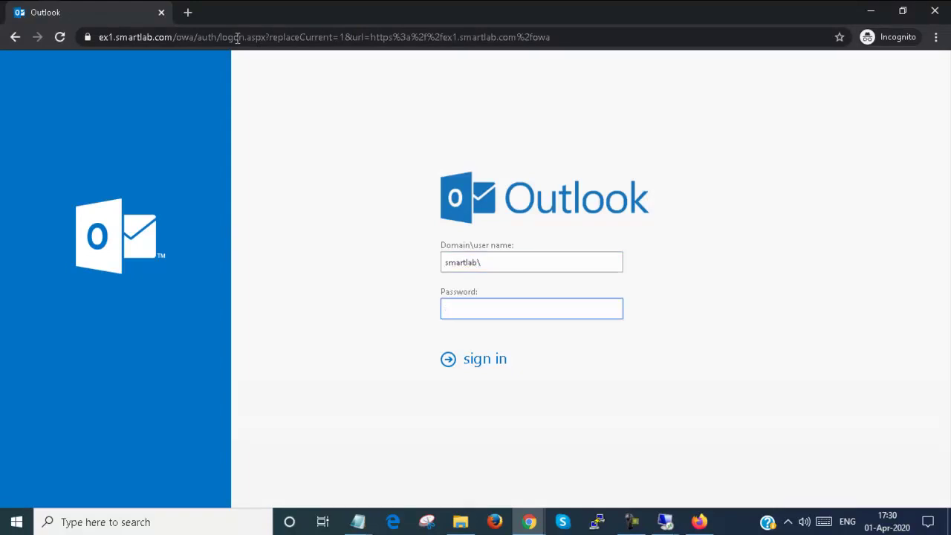
{"action": "key", "text": "shift+Tab"}
{"action": "key", "text": "End"}
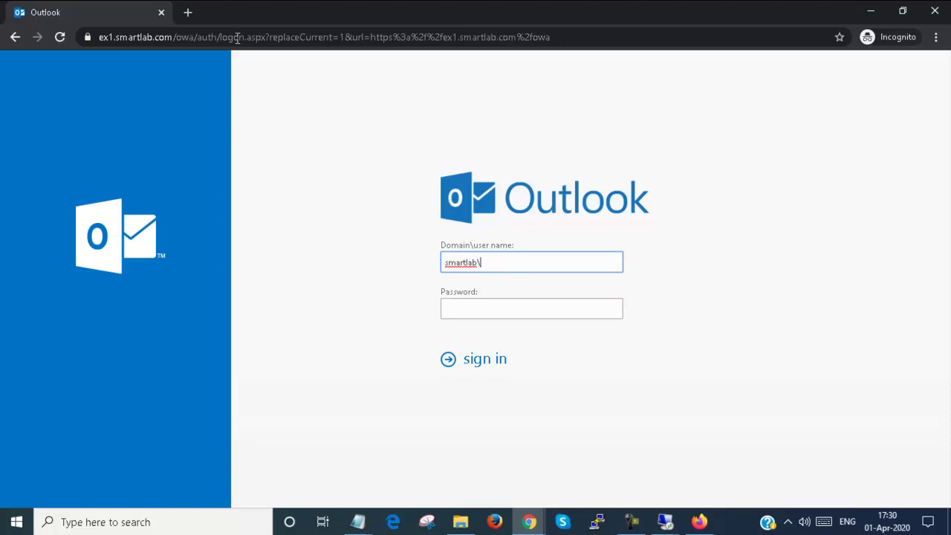
{"action": "type", "text": "administrator"}
{"action": "key", "text": "BackSpace"}
{"action": "key", "text": "BackSpace"}
{"action": "key", "text": "BackSpace"}
{"action": "key", "text": "BackSpace"}
{"action": "key", "text": "BackSpace"}
{"action": "key", "text": "BackSpace"}
{"action": "key", "text": "BackSpace"}
{"action": "key", "text": "BackSpace"}
{"action": "key", "text": "BackSpace"}
{"action": "key", "text": "BackSpace"}
{"action": "key", "text": "BackSpace"}
{"action": "key", "text": "BackSpace"}
{"action": "key", "text": "BackSpace"}
{"action": "type", "text": "m1"}
{"action": "key", "text": "Tab"}
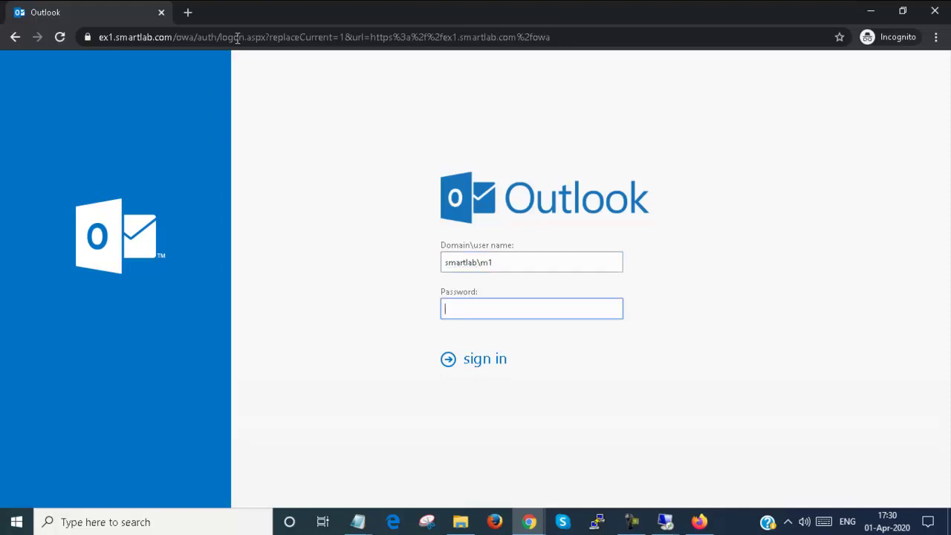
{"action": "type", "text": "••••••••"}
{"action": "key", "text": "Return"}
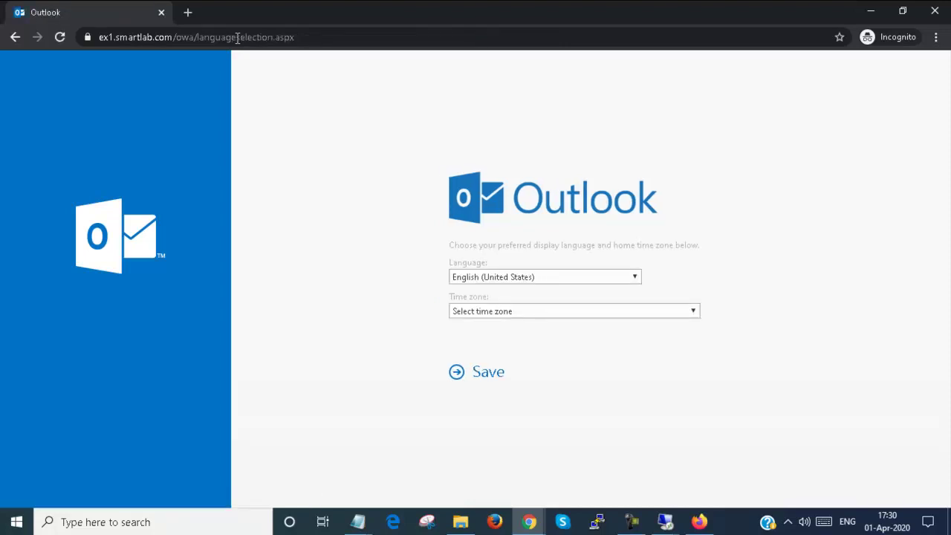
Step: Save the home time zone as (UTC+05:30) Chennai, Kolkata, Mumbai, New Delhi
{"action": "left_click", "coordinate": [672, 311]}
{"action": "scroll", "coordinate": [562, 193], "scroll_direction": "down", "scroll_amount": 20}
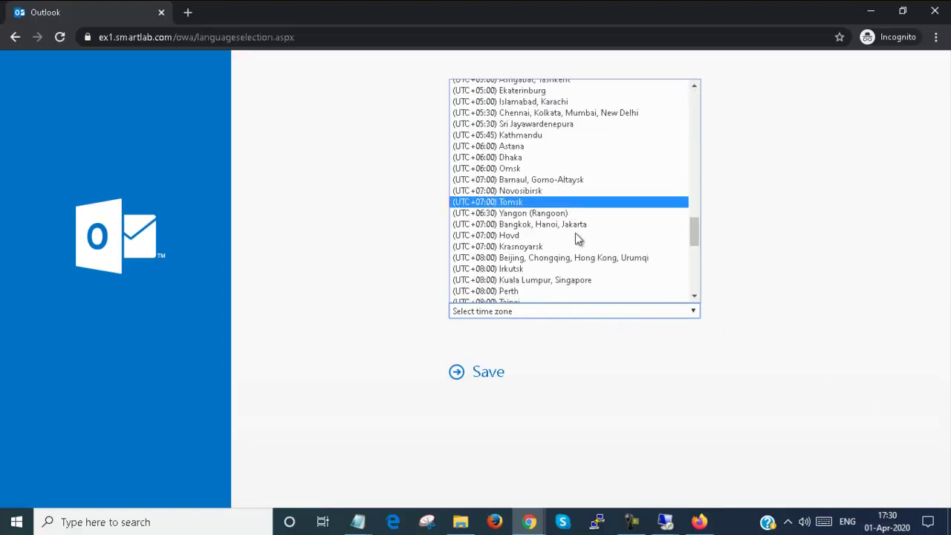
{"action": "left_click", "coordinate": [637, 112]}
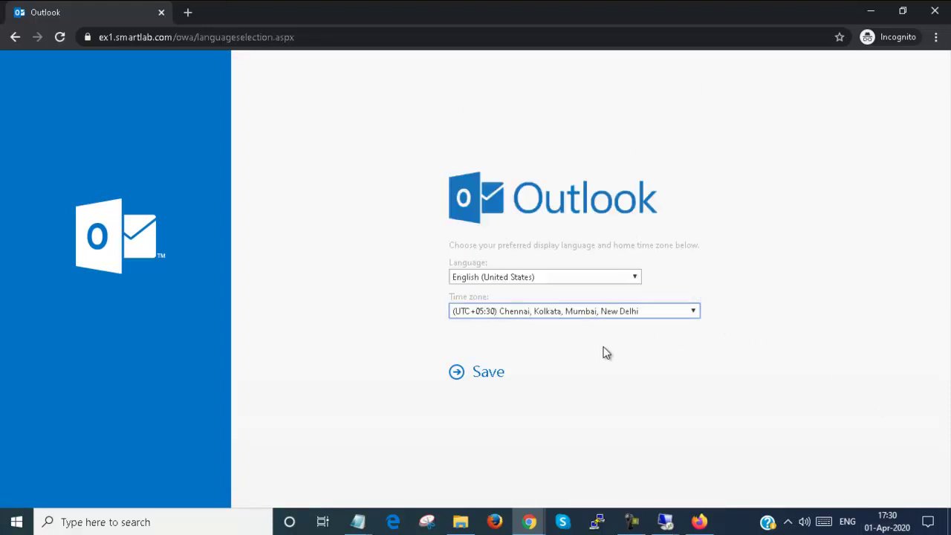
{"action": "left_click", "coordinate": [481, 375]}
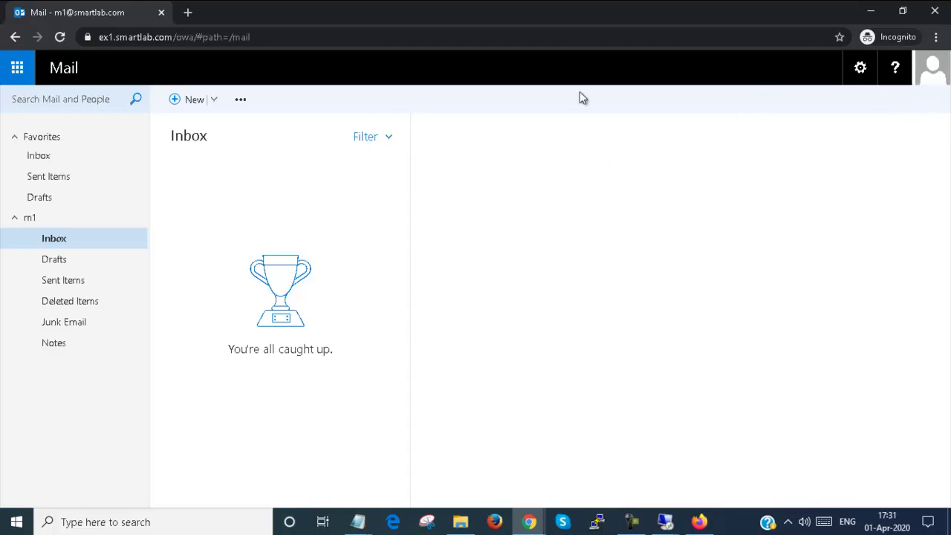
Step: Reload the mailbox, then check the admin center's resources and groups lists
{"action": "left_click", "coordinate": [60, 37]}
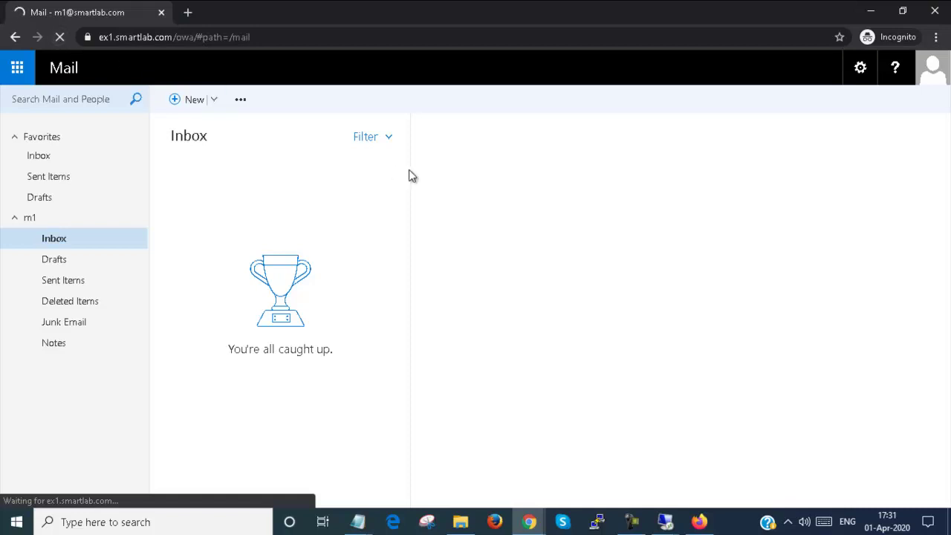
{"action": "mouse_move", "coordinate": [535, 523]}
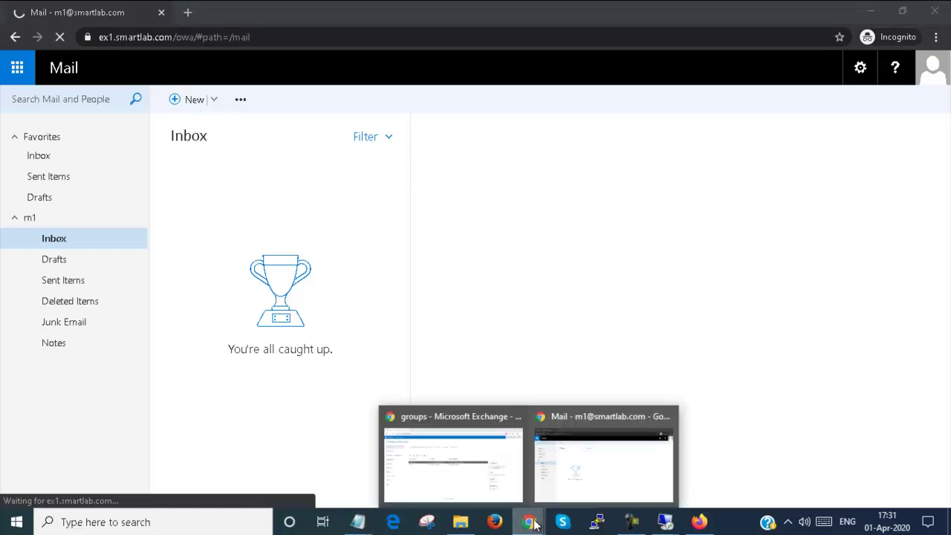
{"action": "left_click", "coordinate": [453, 461]}
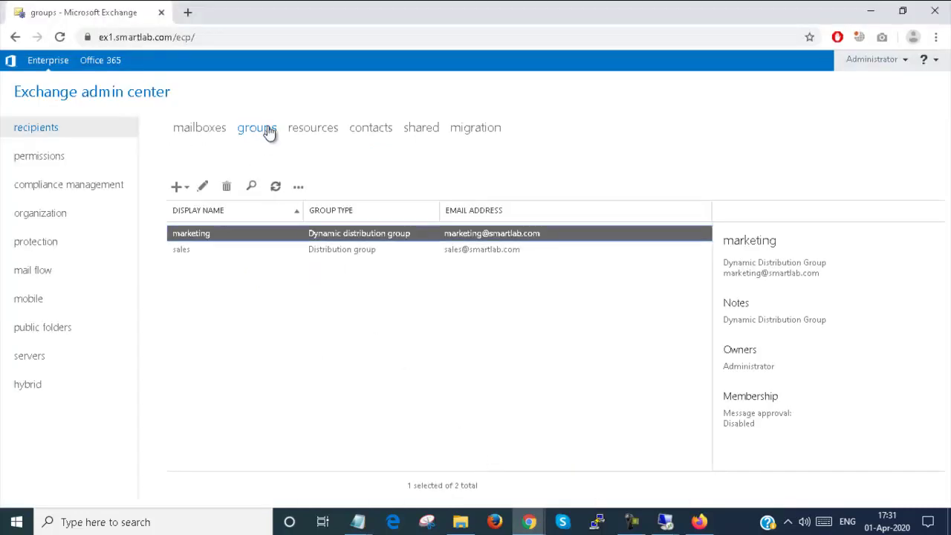
{"action": "left_click", "coordinate": [293, 132]}
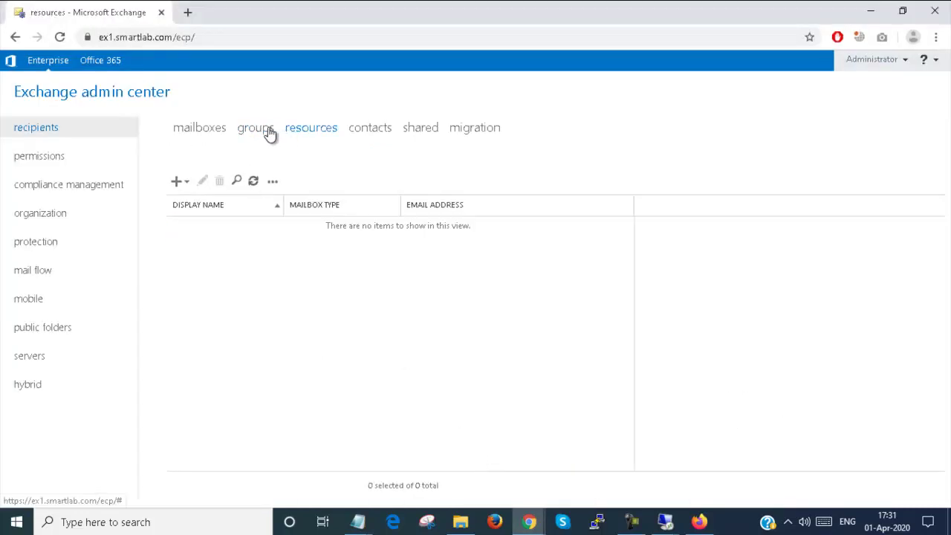
{"action": "left_click", "coordinate": [268, 133]}
{"action": "mouse_move", "coordinate": [529, 521]}
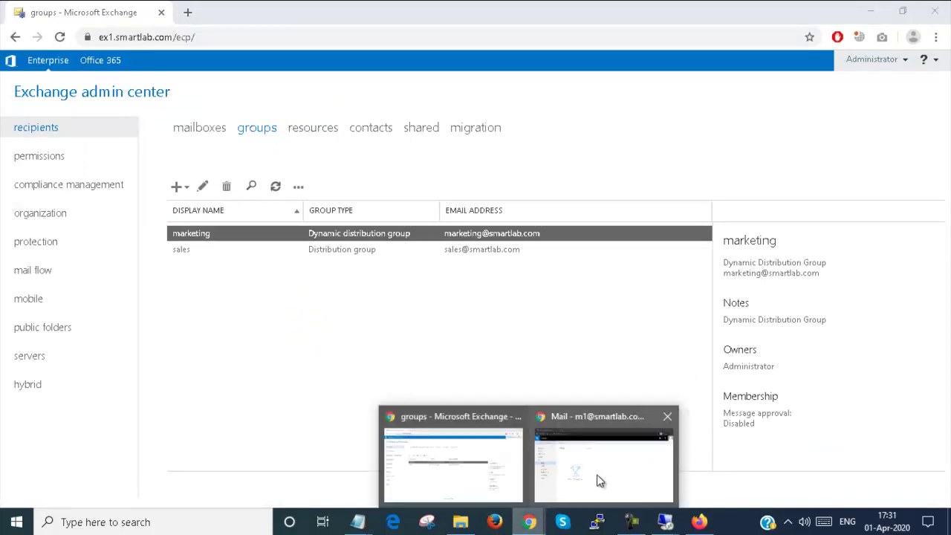
{"action": "left_click", "coordinate": [600, 481]}
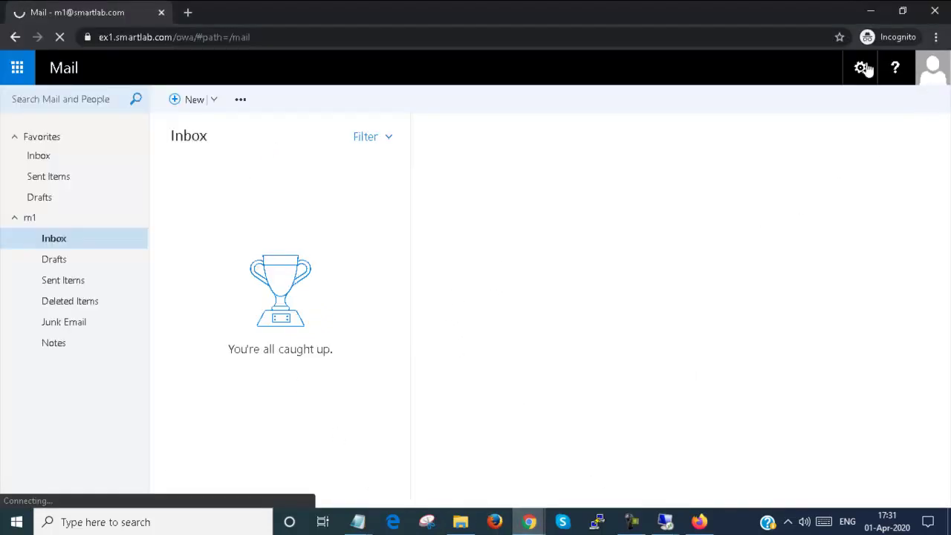
Step: Open and close a blank tab, then close the incognito mail window
{"action": "left_click", "coordinate": [190, 12]}
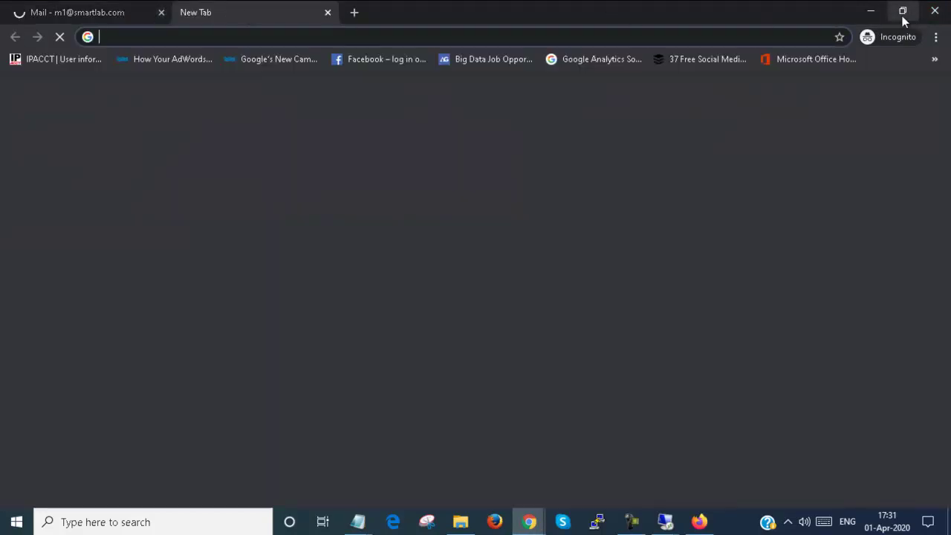
{"action": "left_click", "coordinate": [126, 13]}
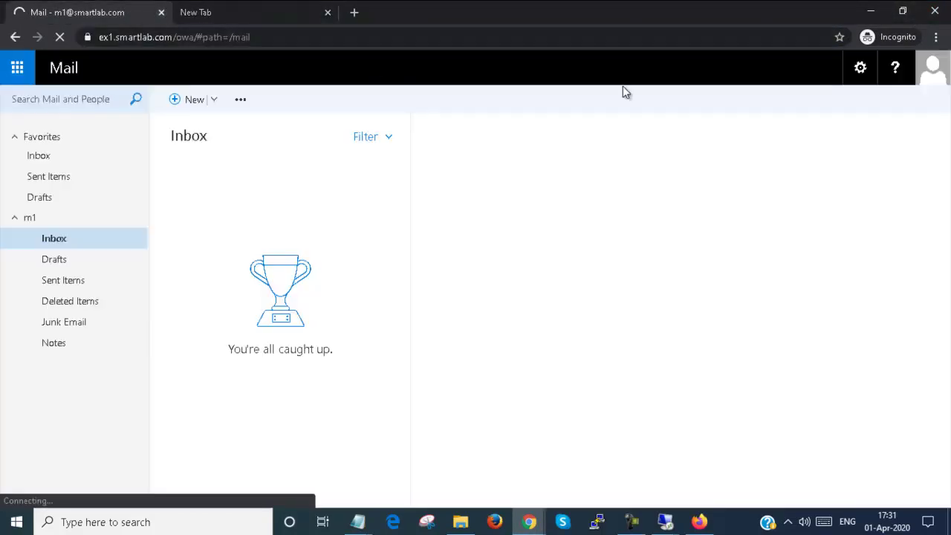
{"action": "left_click", "coordinate": [282, 16]}
{"action": "left_click", "coordinate": [327, 12]}
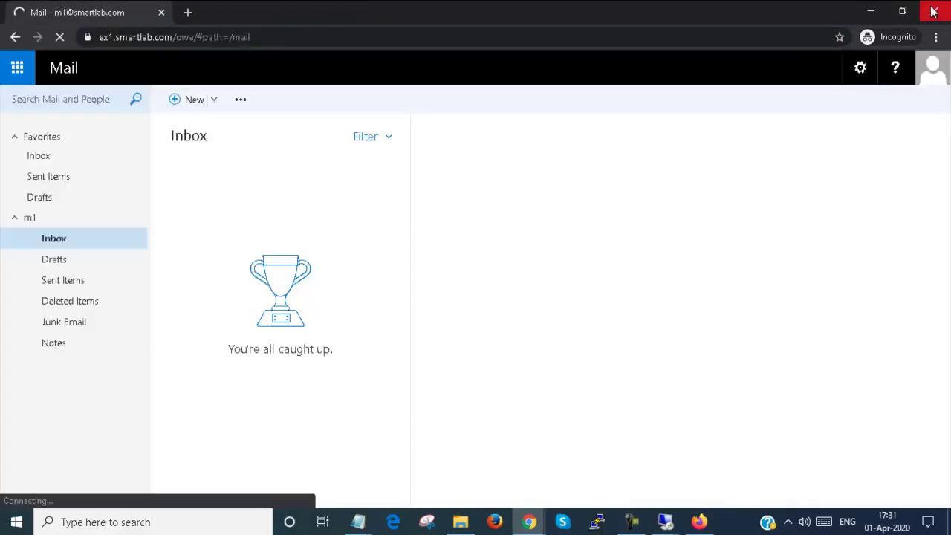
{"action": "left_click", "coordinate": [934, 10]}
{"action": "left_click", "coordinate": [936, 37]}
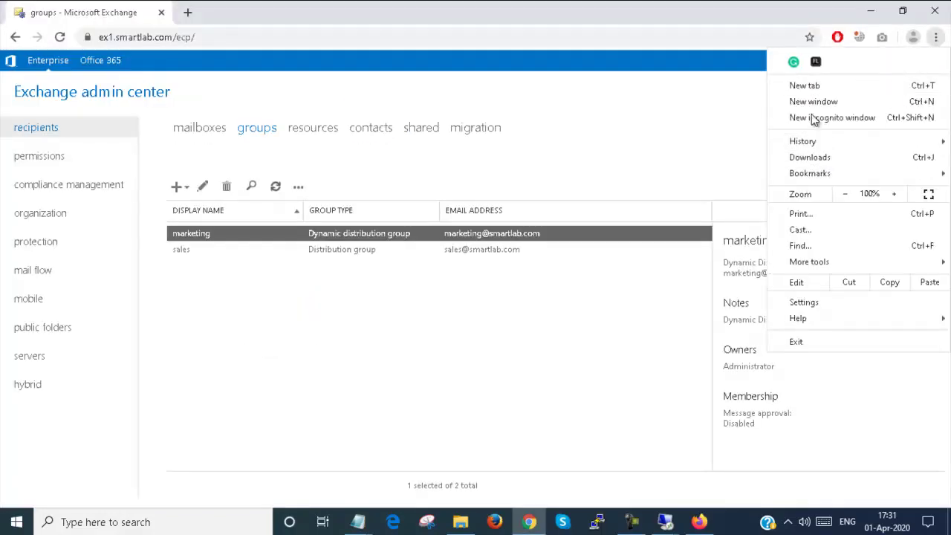
{"action": "left_click", "coordinate": [812, 117]}
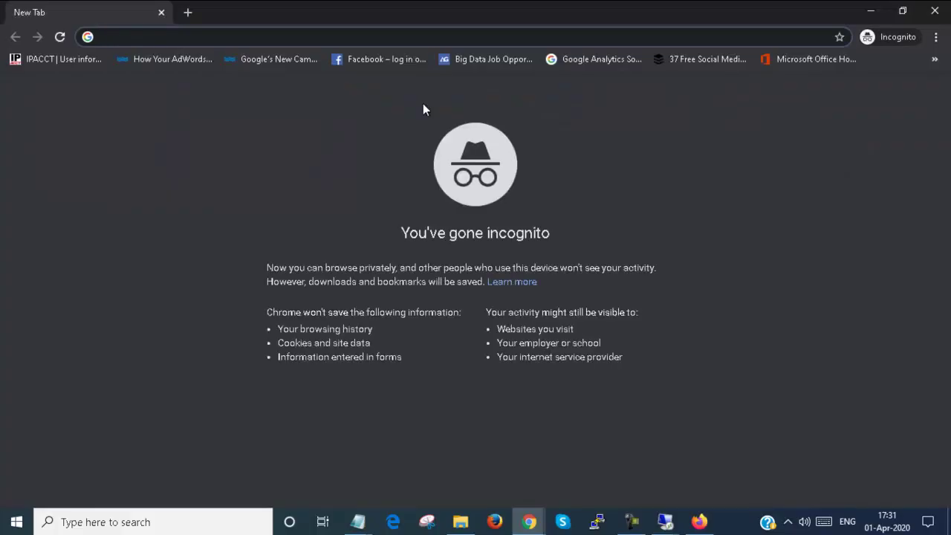
{"action": "type", "text": "https://"}
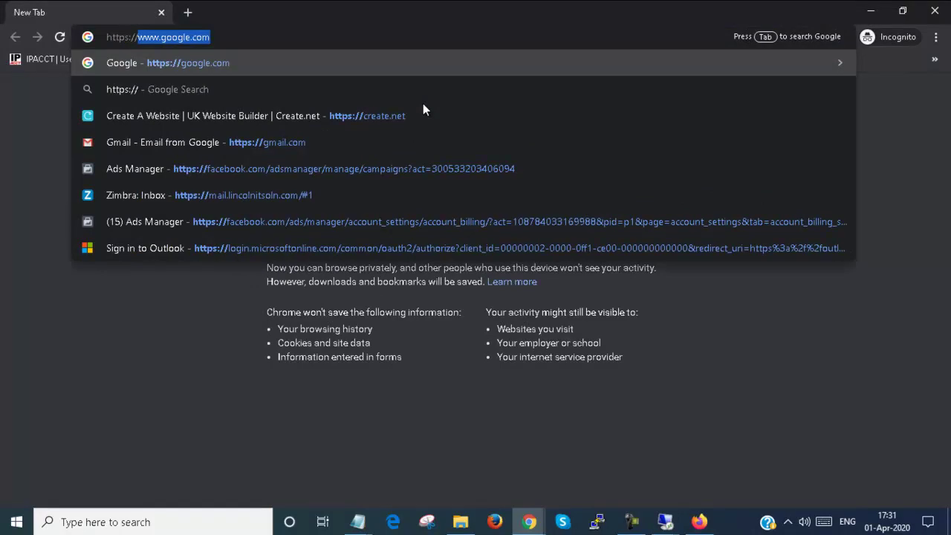
{"action": "type", "text": "e"}
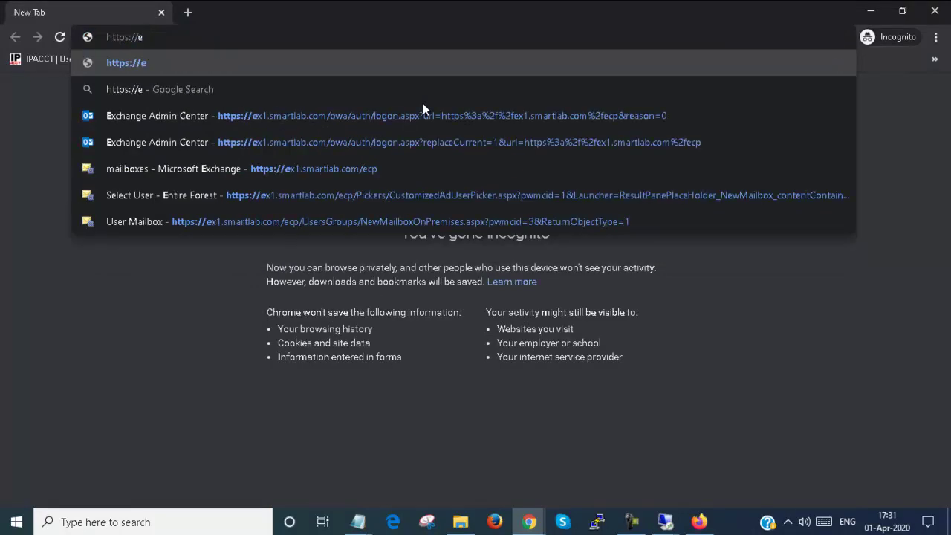
{"action": "type", "text": "x1."}
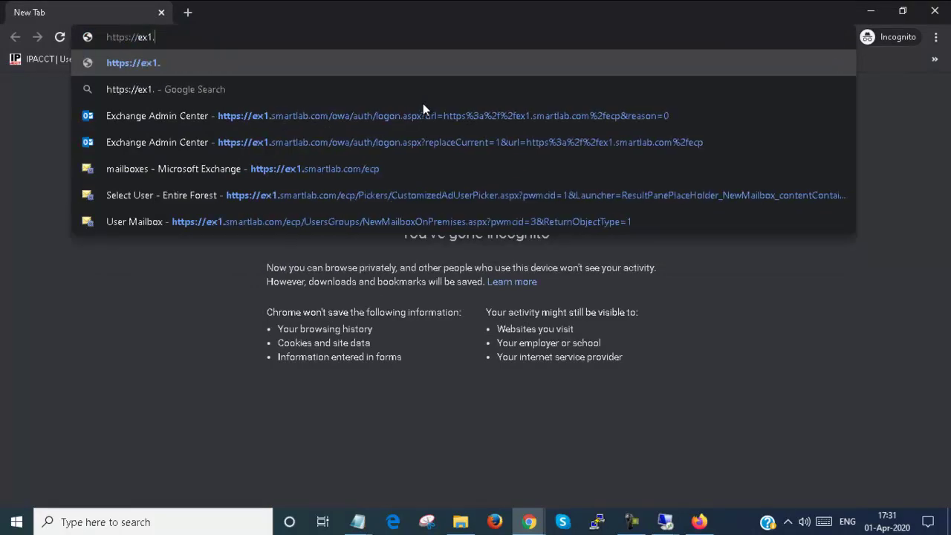
{"action": "type", "text": "smartla"}
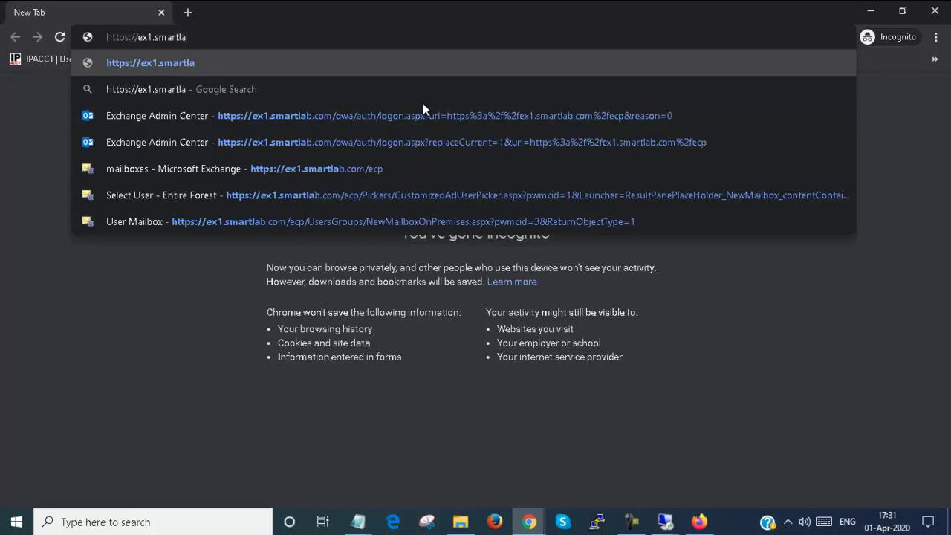
{"action": "type", "text": "b.com"}
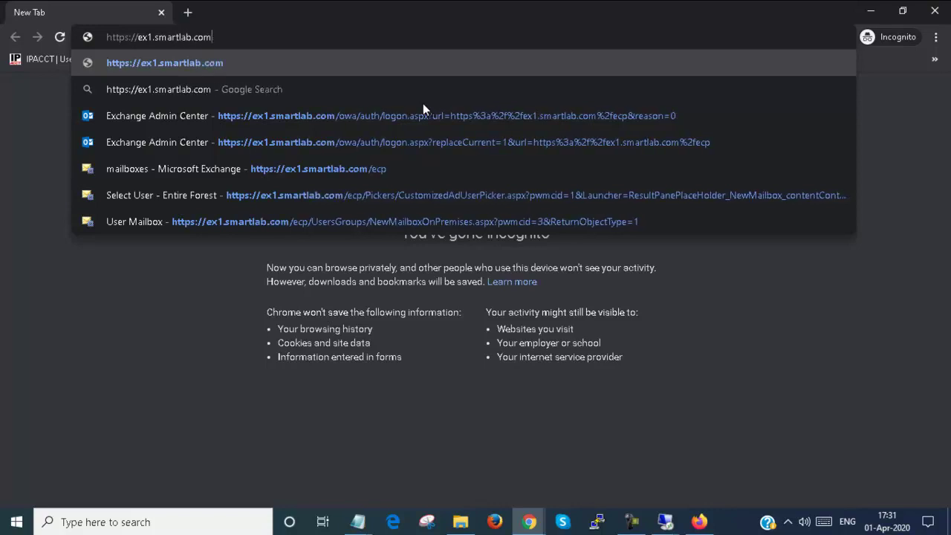
{"action": "type", "text": "/owa"}
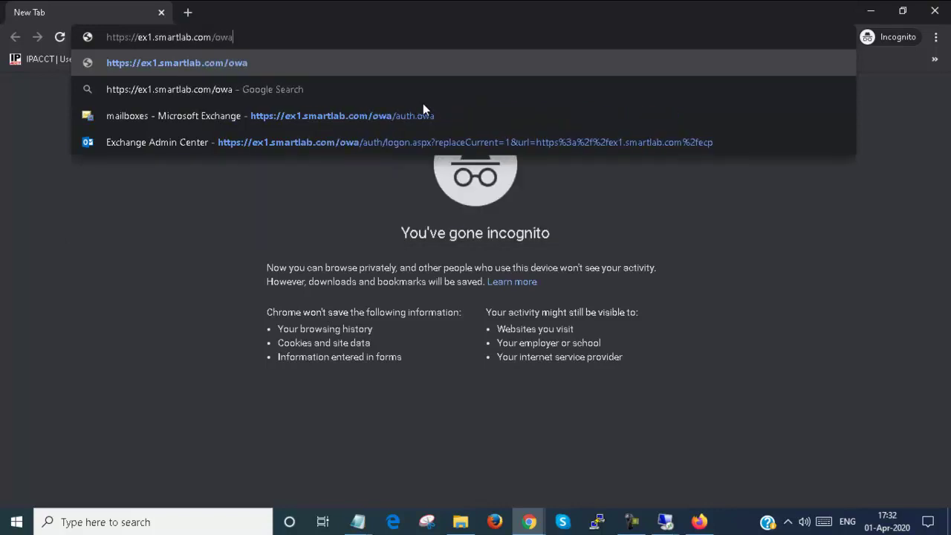
{"action": "key", "text": "ctrl+a"}
{"action": "key", "text": "ctrl+c"}
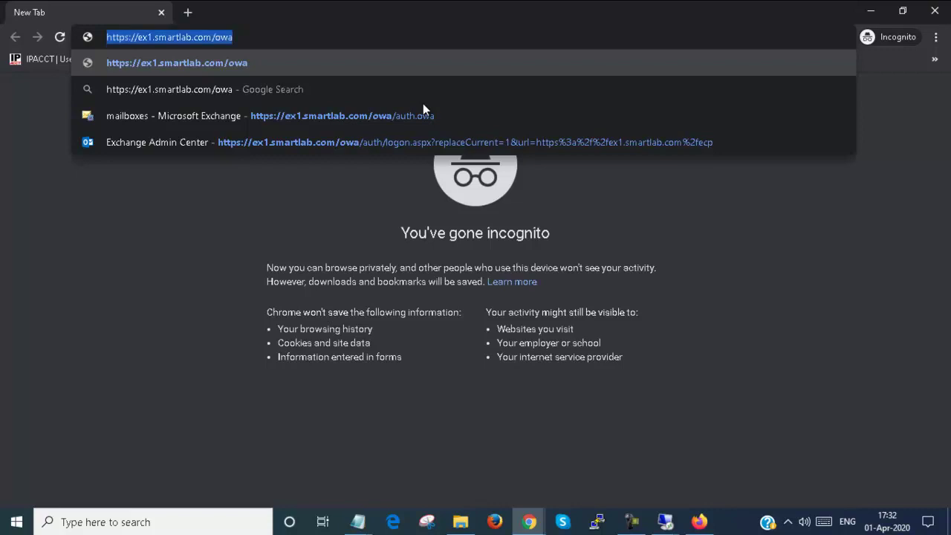
{"action": "key", "text": "Return"}
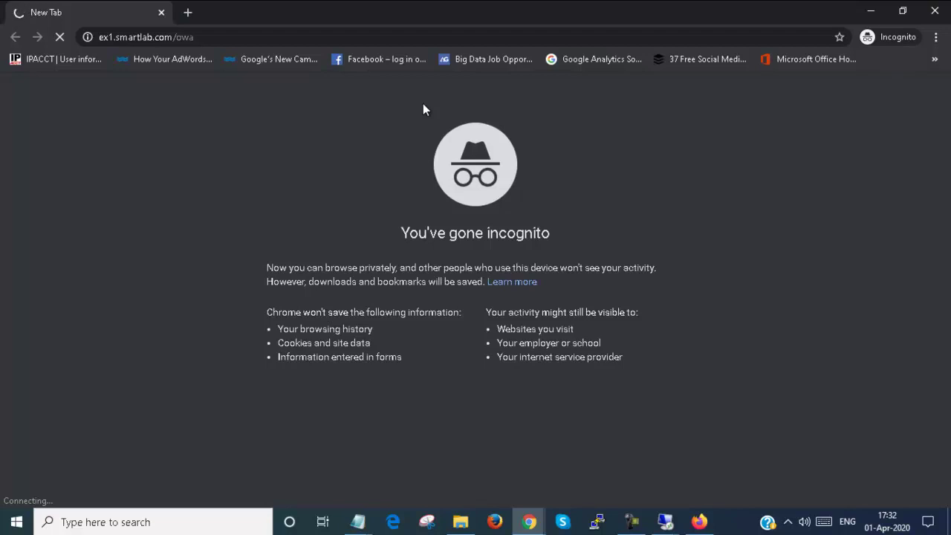
{"action": "left_click", "coordinate": [699, 522]}
{"action": "left_click", "coordinate": [306, 39]}
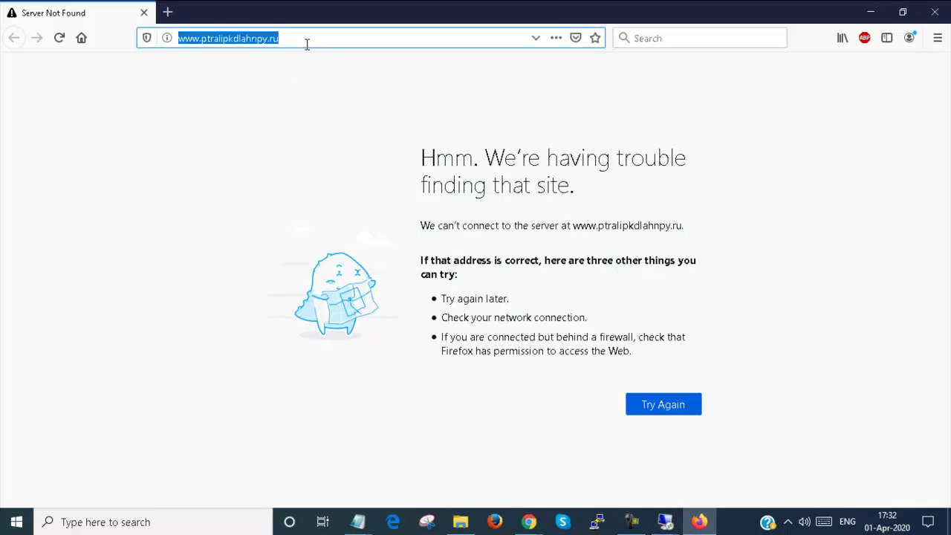
{"action": "key", "text": "ctrl+v"}
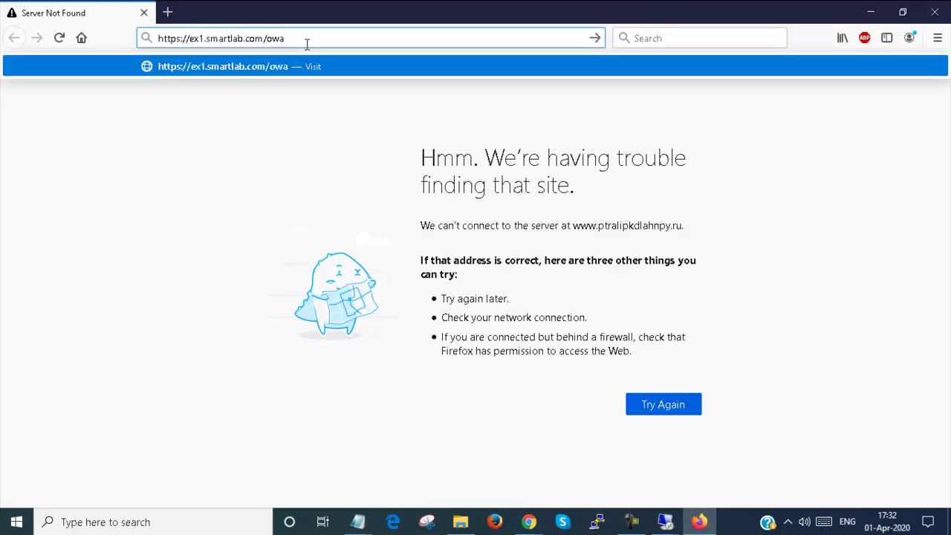
{"action": "key", "text": "Return"}
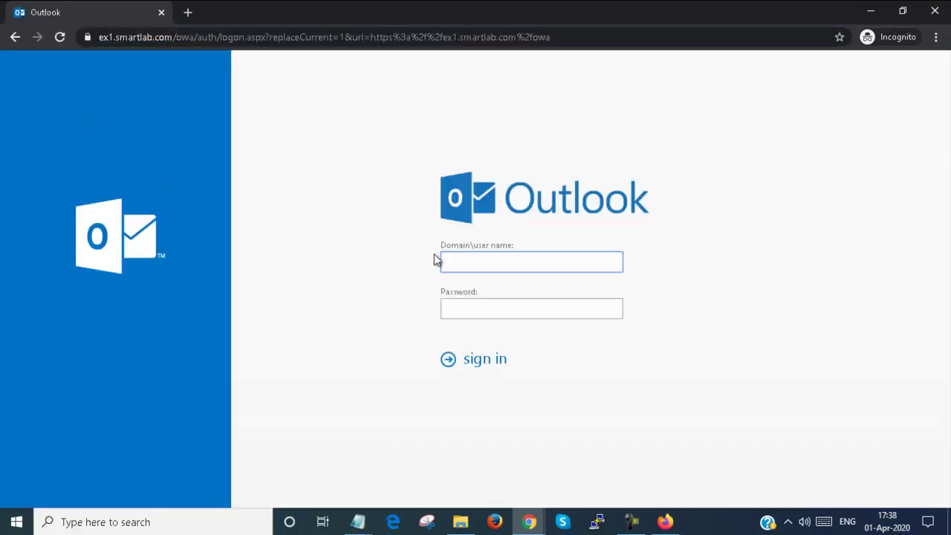
Step: Sign in to Outlook Web App as smartlab\m2 with the account password
{"action": "type", "text": "s"}
{"action": "type", "text": "mart"}
{"action": "type", "text": "lab"}
{"action": "type", "text": "\\a"}
{"action": "type", "text": "m1"}
{"action": "key", "text": "Tab"}
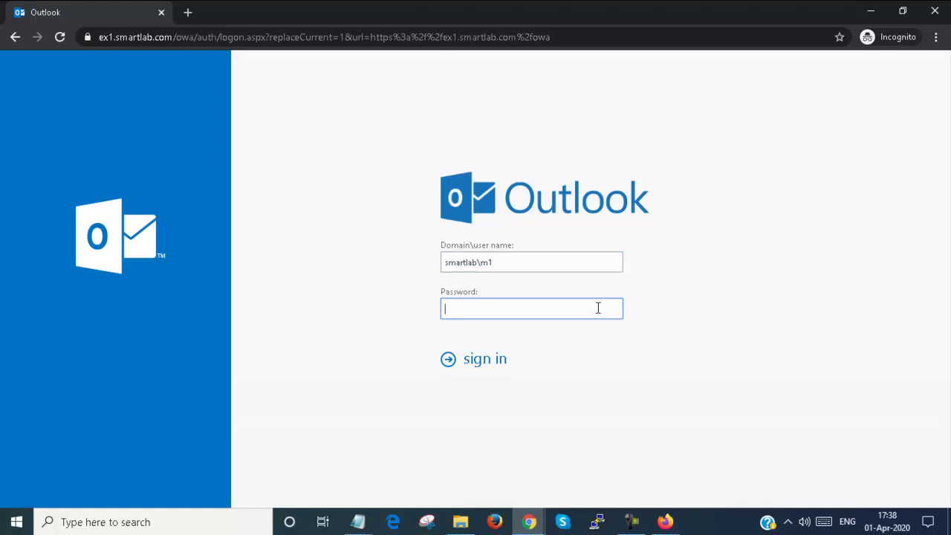
{"action": "left_click", "coordinate": [503, 262]}
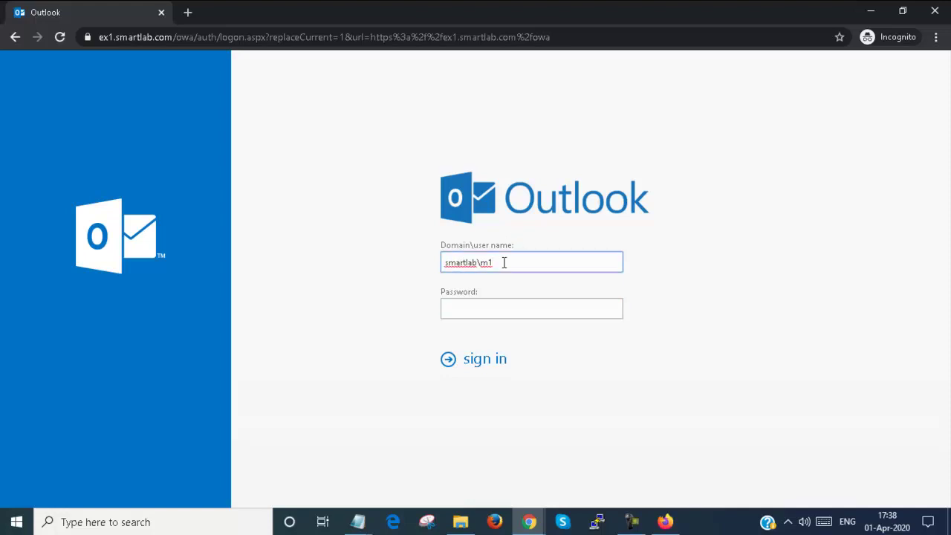
{"action": "key", "text": "BackSpace"}
{"action": "type", "text": "2"}
{"action": "key", "text": "Tab"}
{"action": "type", "text": "********"}
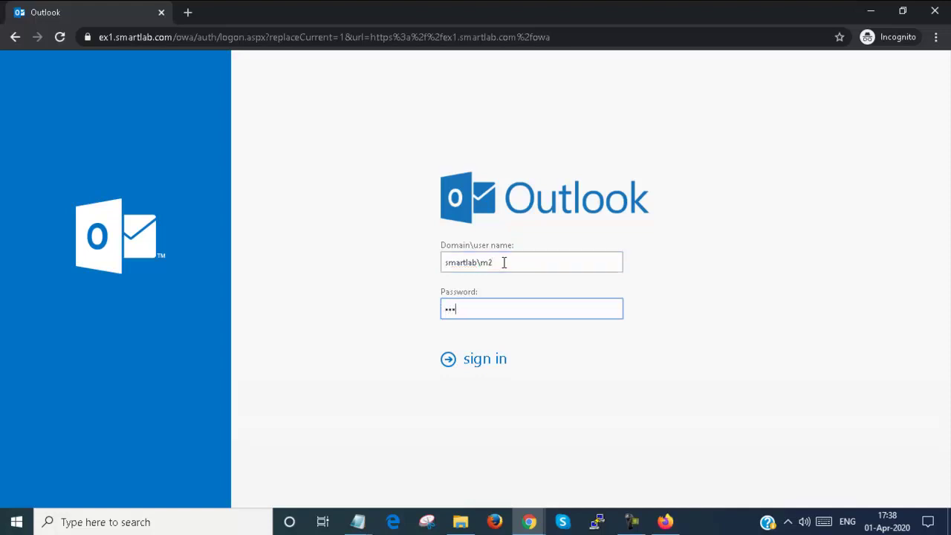
{"action": "key", "text": "Return"}
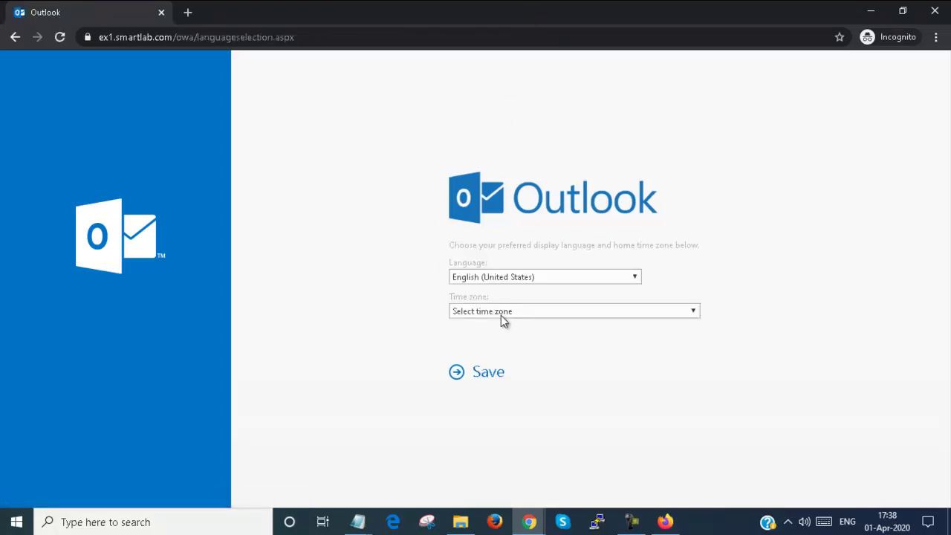
Step: Choose the (UTC+05:30) Chennai, Kolkata, Mumbai, New Delhi time zone for m2 and save
{"action": "left_click", "coordinate": [501, 311]}
{"action": "scroll", "coordinate": [562, 210], "scroll_direction": "down", "scroll_amount": 6}
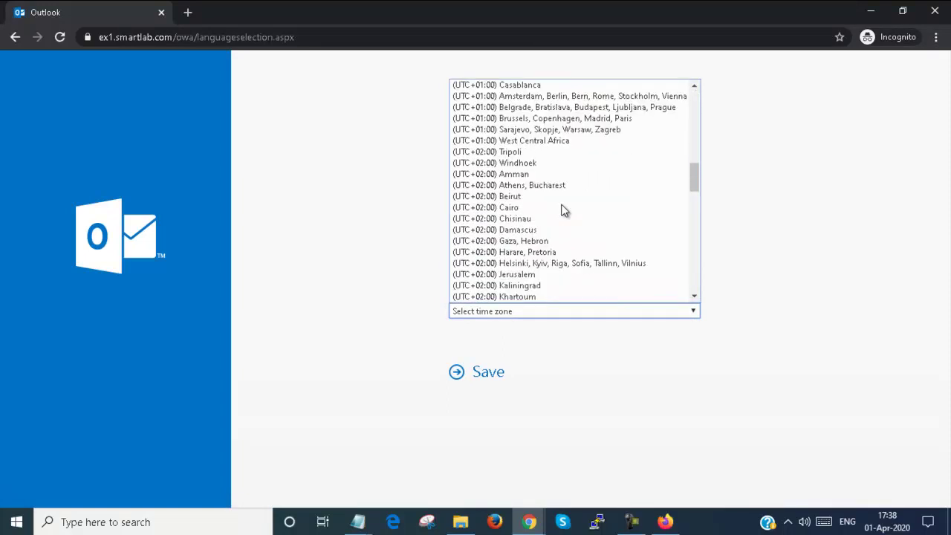
{"action": "scroll", "coordinate": [562, 210], "scroll_direction": "down", "scroll_amount": 5}
{"action": "left_click", "coordinate": [566, 252]}
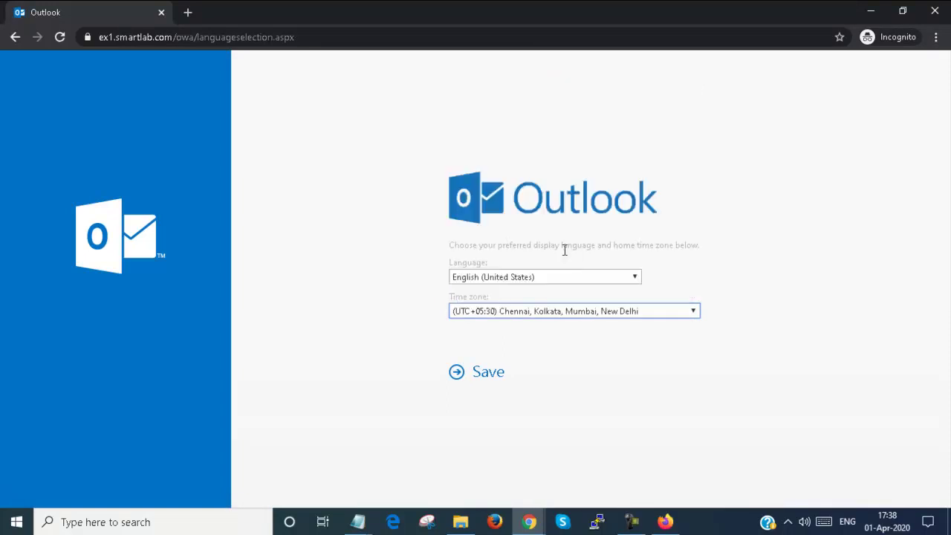
{"action": "left_click", "coordinate": [490, 374]}
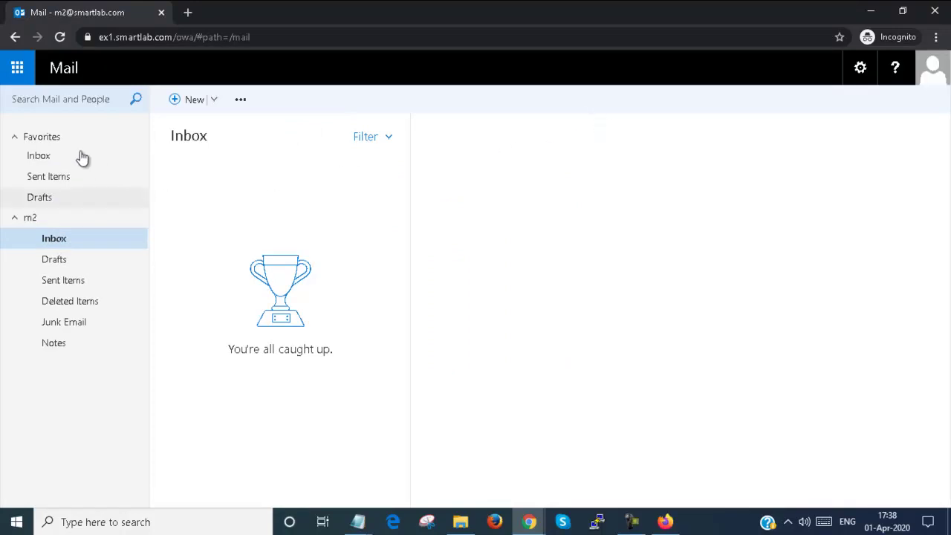
Step: Start a new message addressed to the marketing group, resolved through directory search
{"action": "left_click", "coordinate": [190, 109]}
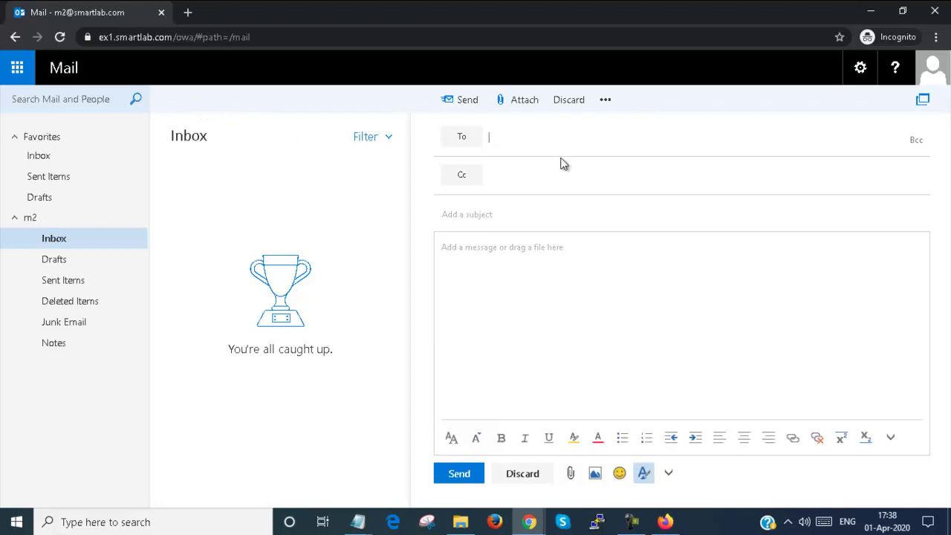
{"action": "type", "text": "mar"}
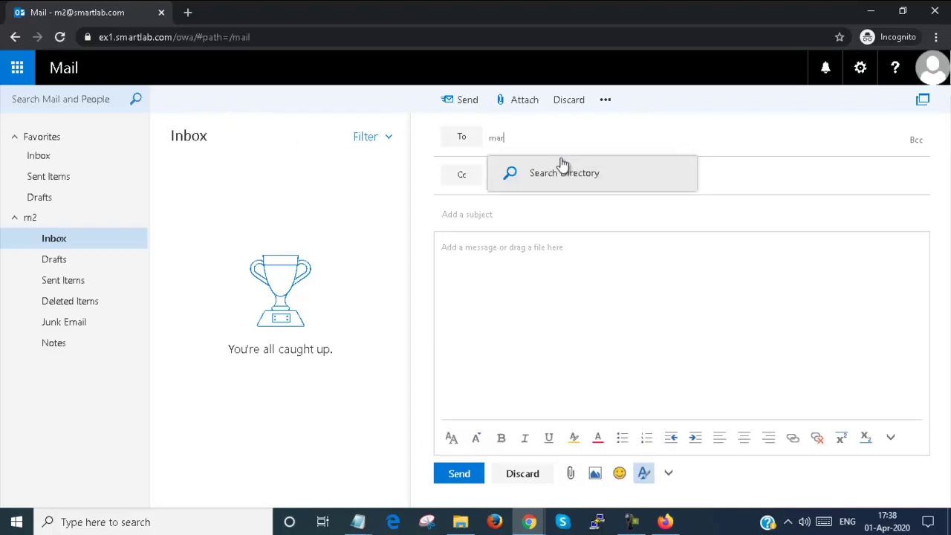
{"action": "left_click", "coordinate": [562, 169]}
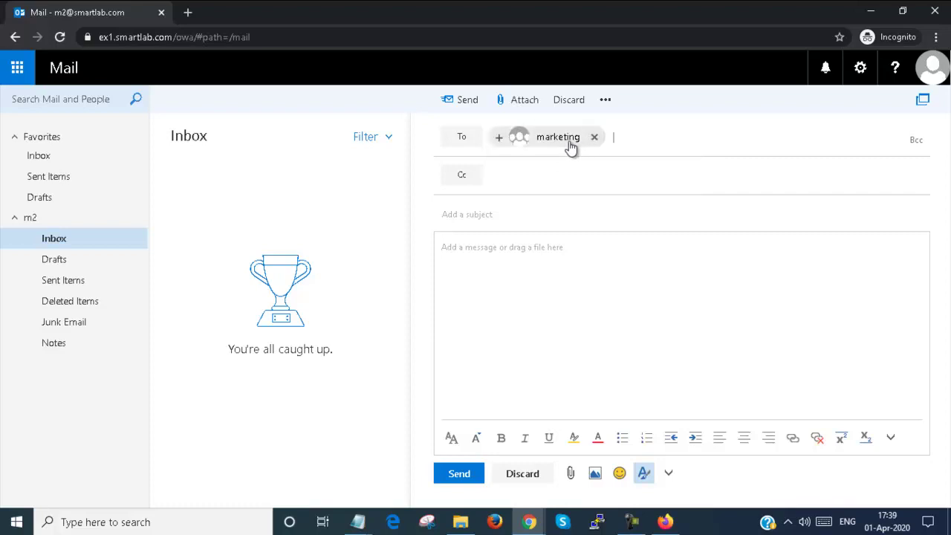
Step: Inspect the marketing group's card: owner Administrator and no members
{"action": "left_click", "coordinate": [544, 143]}
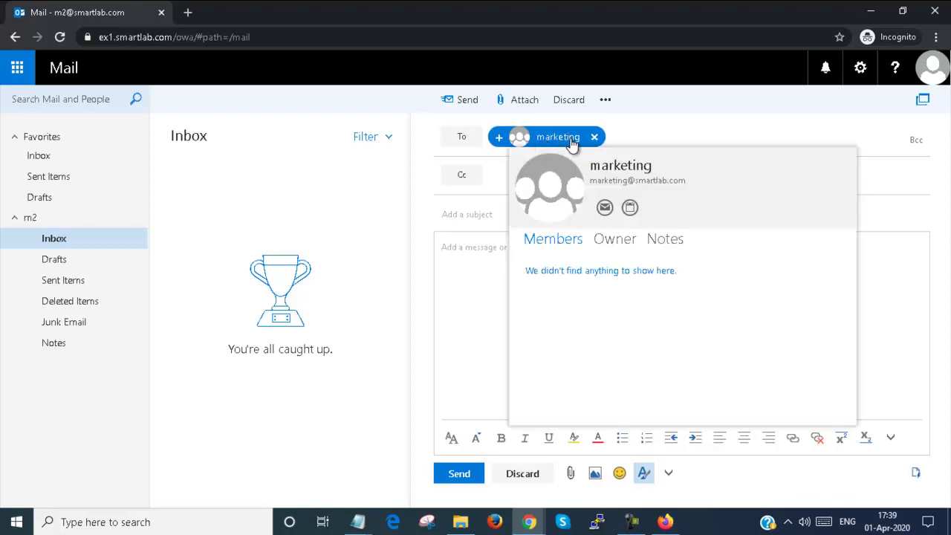
{"action": "left_click", "coordinate": [619, 250]}
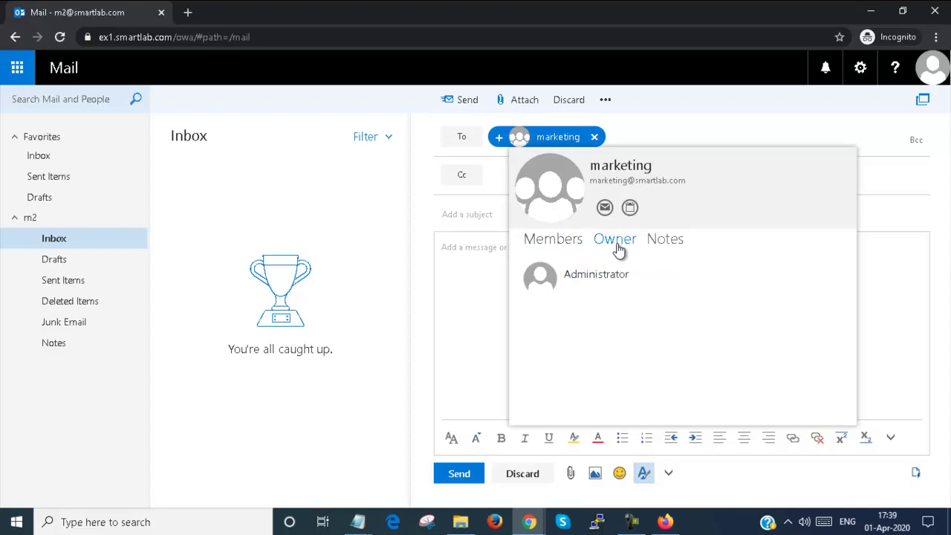
{"action": "left_click", "coordinate": [577, 245]}
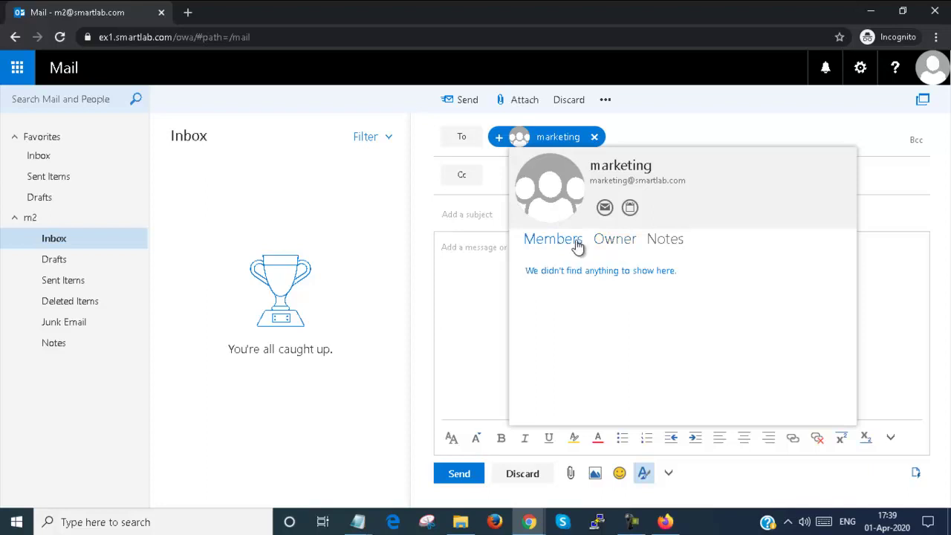
{"action": "left_click", "coordinate": [615, 253]}
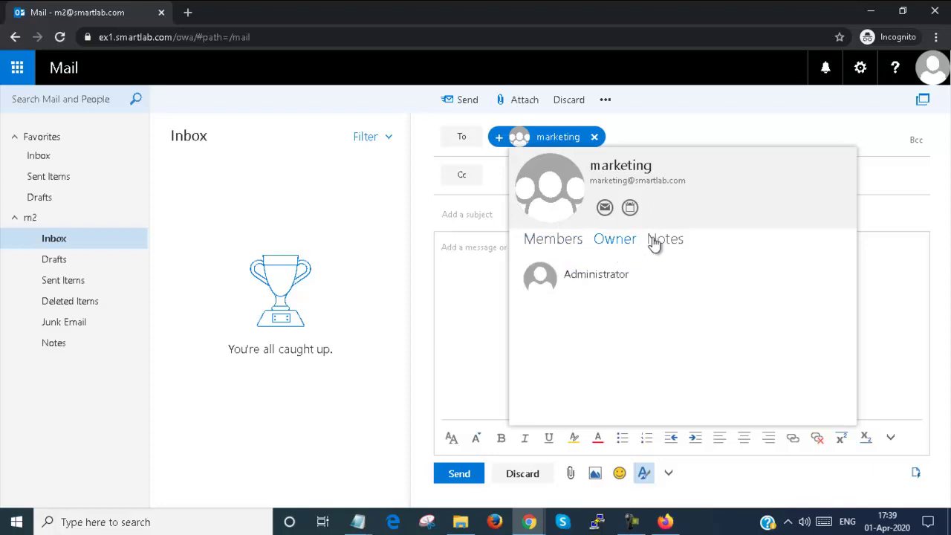
{"action": "left_click", "coordinate": [698, 127]}
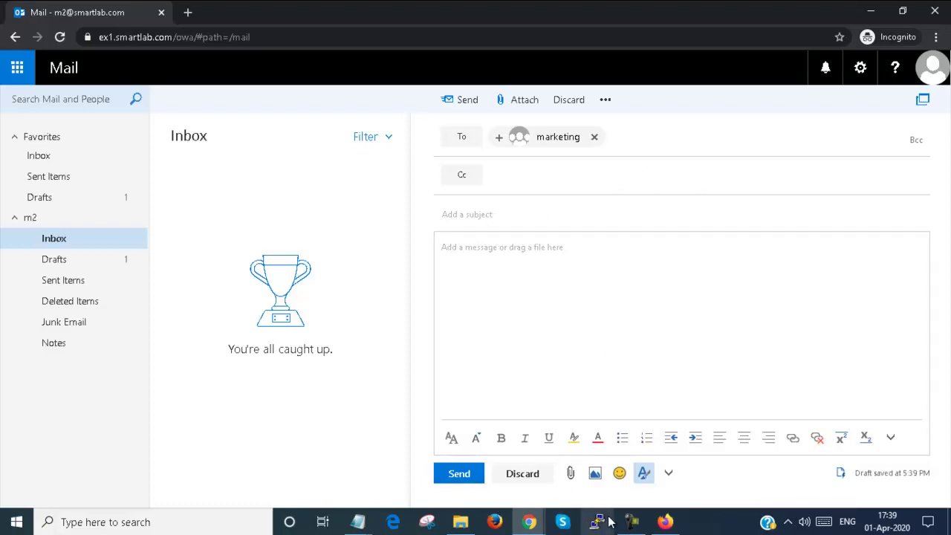
Step: Refresh the groups list and view the marketing group's membership rules
{"action": "mouse_move", "coordinate": [528, 521]}
{"action": "left_click", "coordinate": [438, 420]}
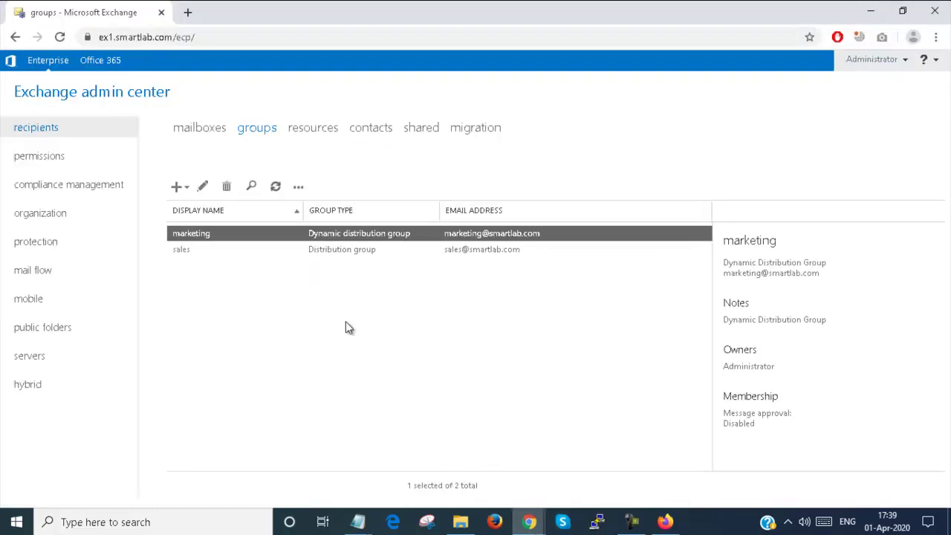
{"action": "left_click", "coordinate": [275, 188]}
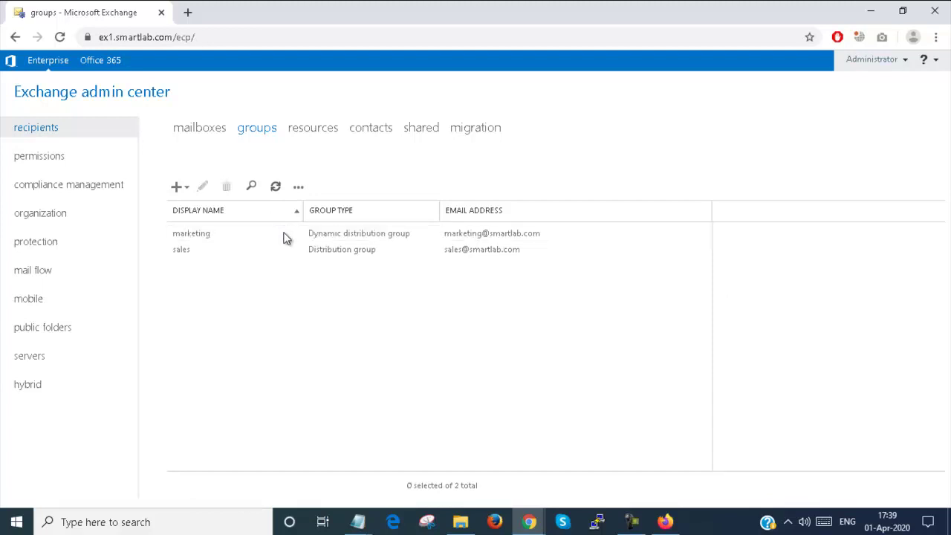
{"action": "double_click", "coordinate": [284, 232]}
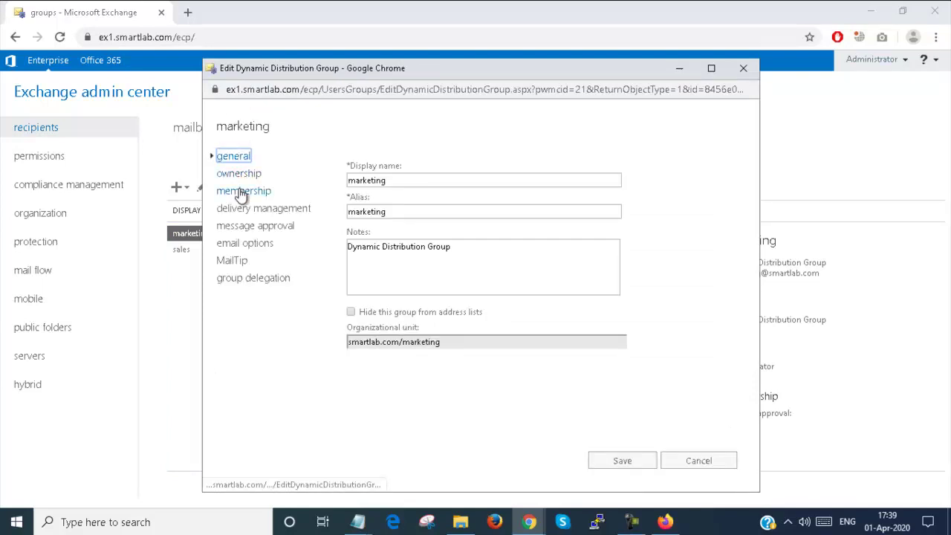
{"action": "left_click", "coordinate": [243, 192]}
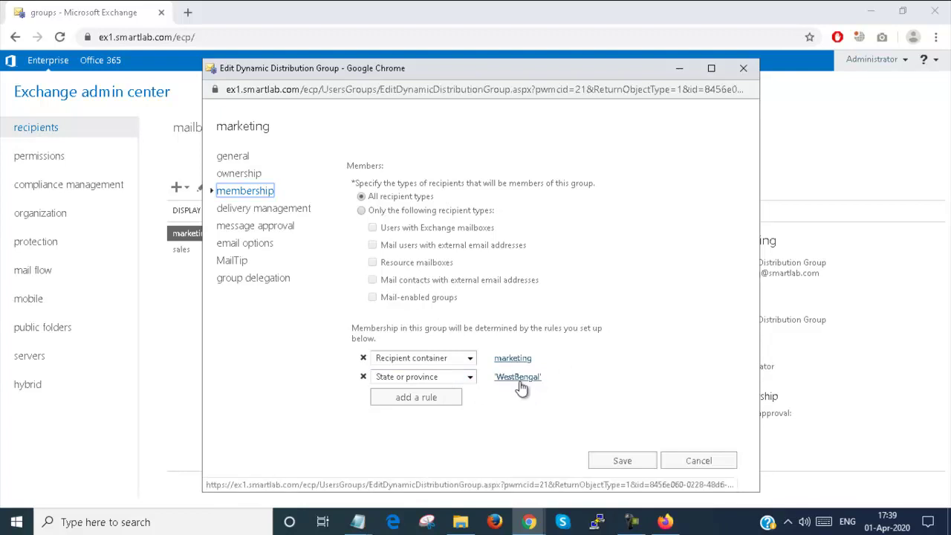
Step: Minimize the browser windows and launch the DC-Exchange.rdp connection to 192.168.0.10
{"action": "left_click", "coordinate": [874, 12]}
{"action": "left_click", "coordinate": [872, 13]}
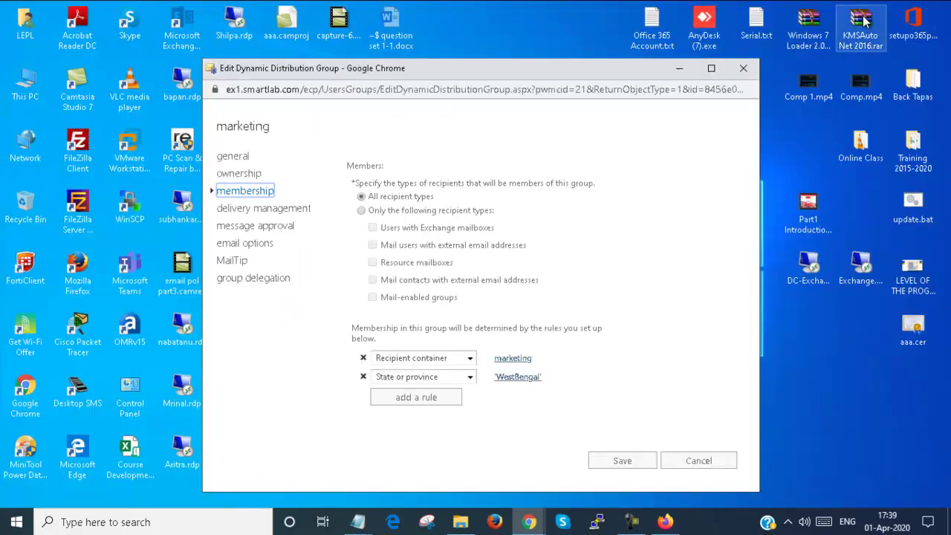
{"action": "left_click", "coordinate": [806, 271]}
{"action": "double_click", "coordinate": [806, 271]}
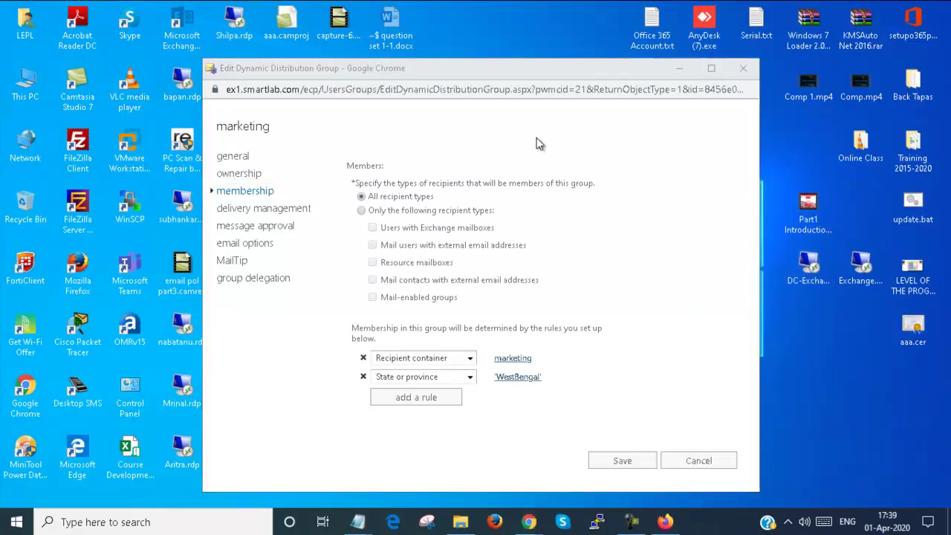
{"action": "left_click", "coordinate": [572, 336]}
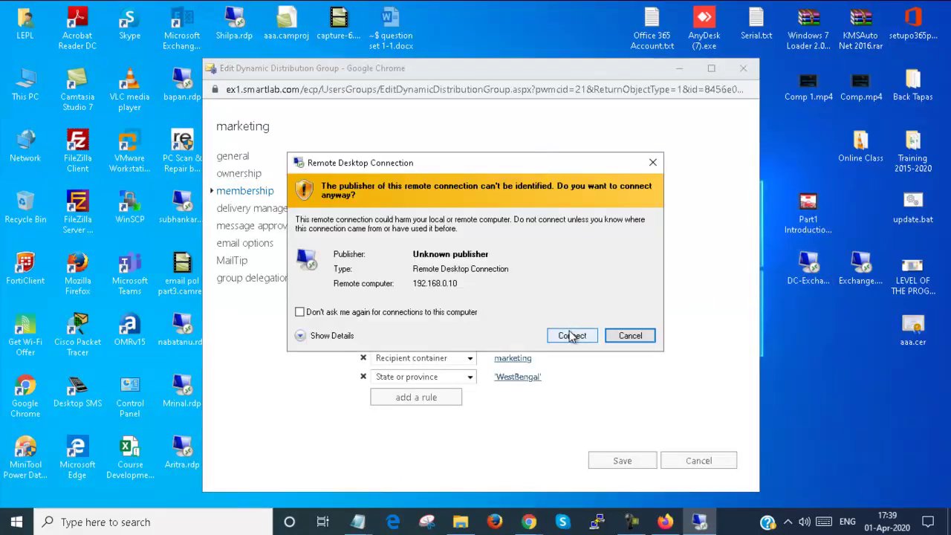
Step: Connect to the server and confirm user m1's State/province is WestBengal in ADUC
{"action": "left_click", "coordinate": [519, 374]}
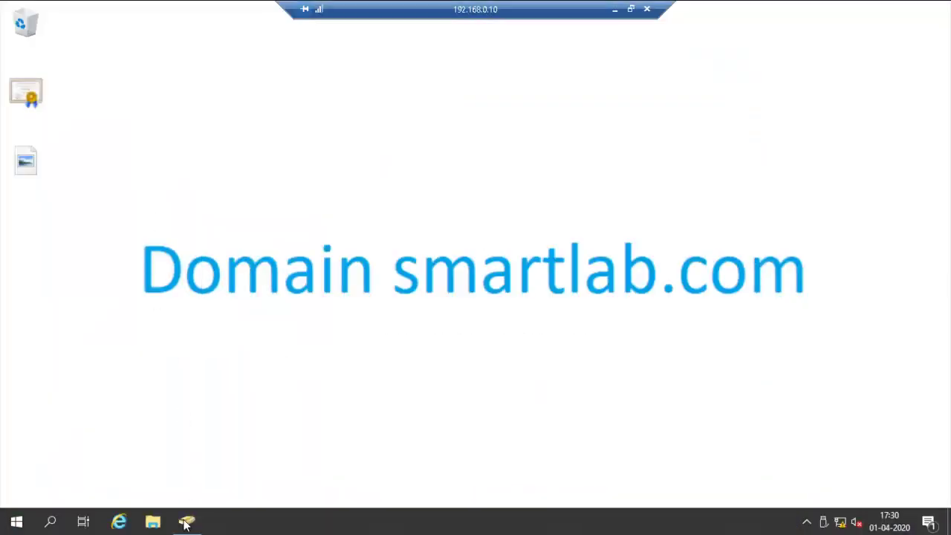
{"action": "left_click", "coordinate": [185, 523]}
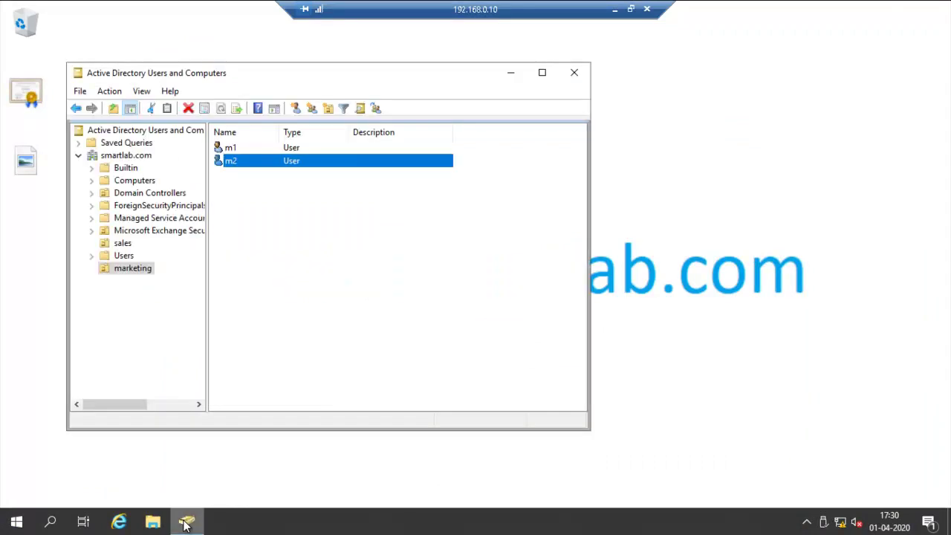
{"action": "double_click", "coordinate": [263, 148]}
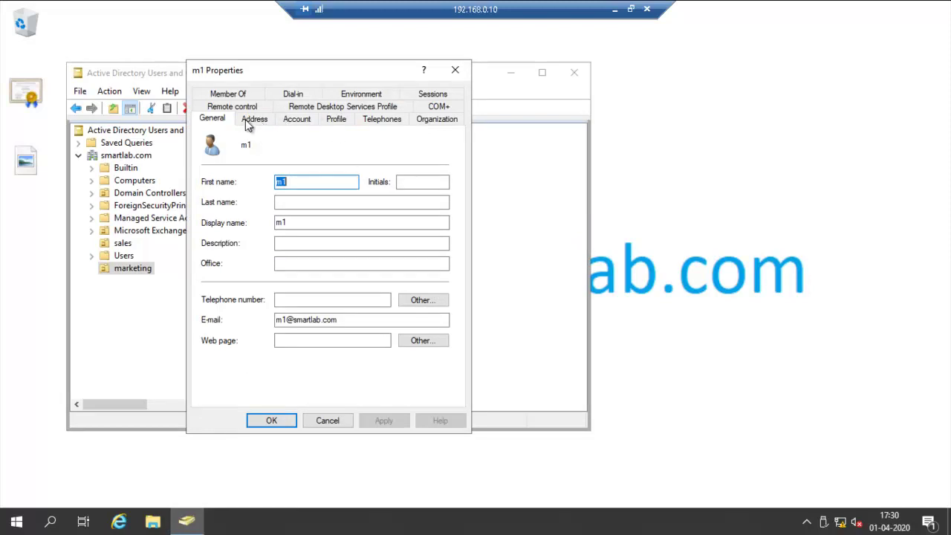
{"action": "left_click", "coordinate": [254, 120]}
{"action": "left_click", "coordinate": [295, 120]}
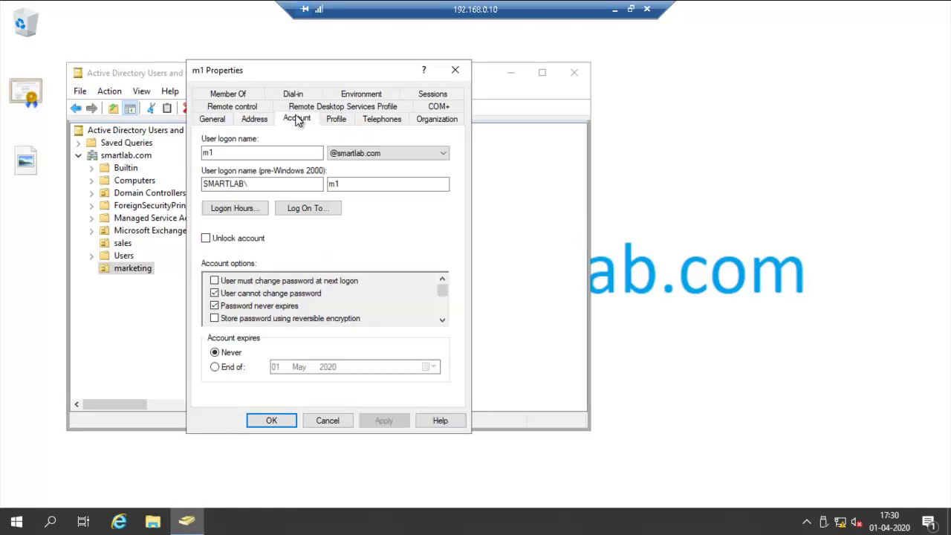
{"action": "left_click", "coordinate": [252, 119]}
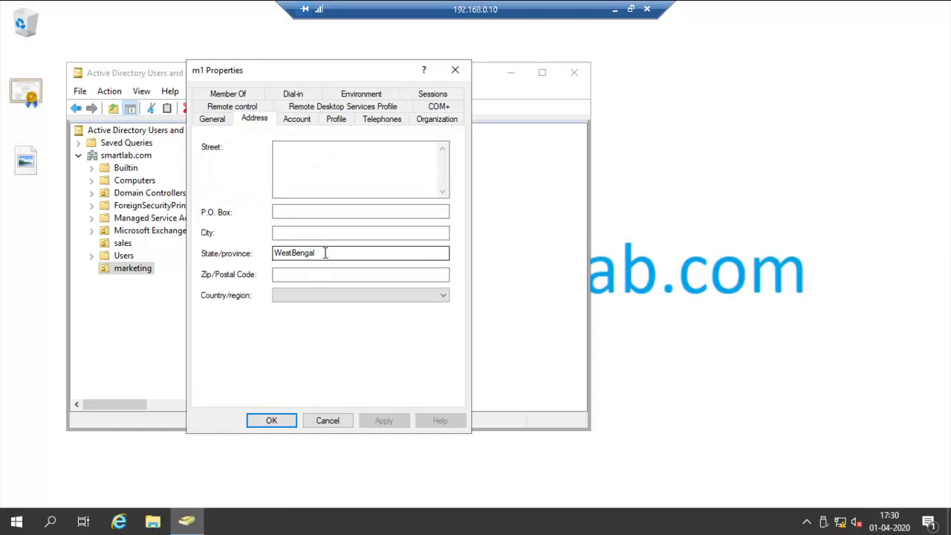
{"action": "left_click_drag", "start_coordinate": [325, 252], "coordinate": [265, 253]}
{"action": "key", "text": "ctrl+c"}
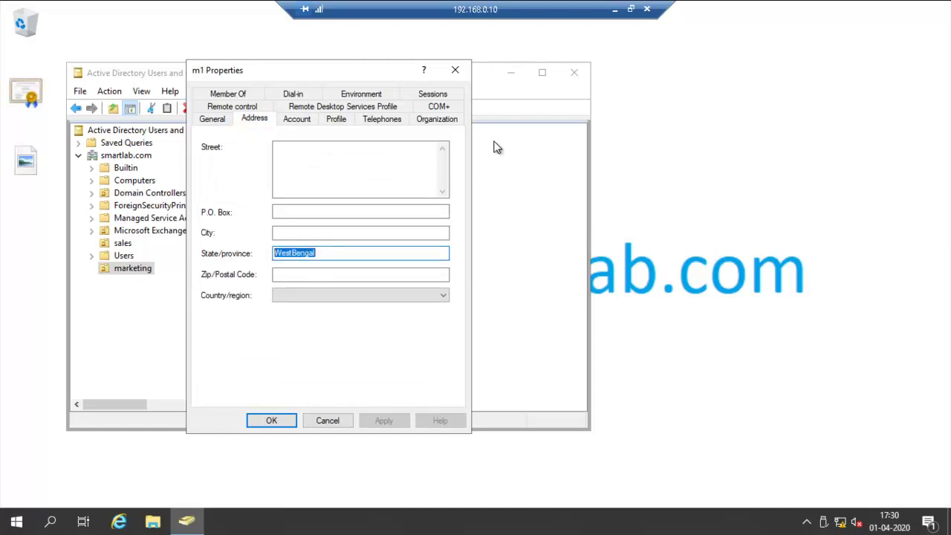
{"action": "left_click", "coordinate": [456, 71]}
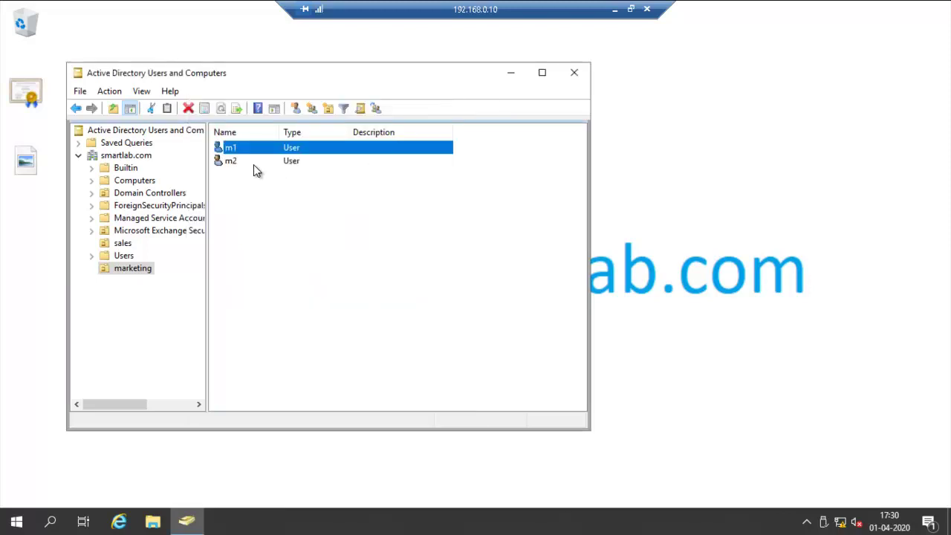
Step: Confirm m2's State/province is WestBengal, then close ADUC and minimize the session
{"action": "double_click", "coordinate": [253, 164]}
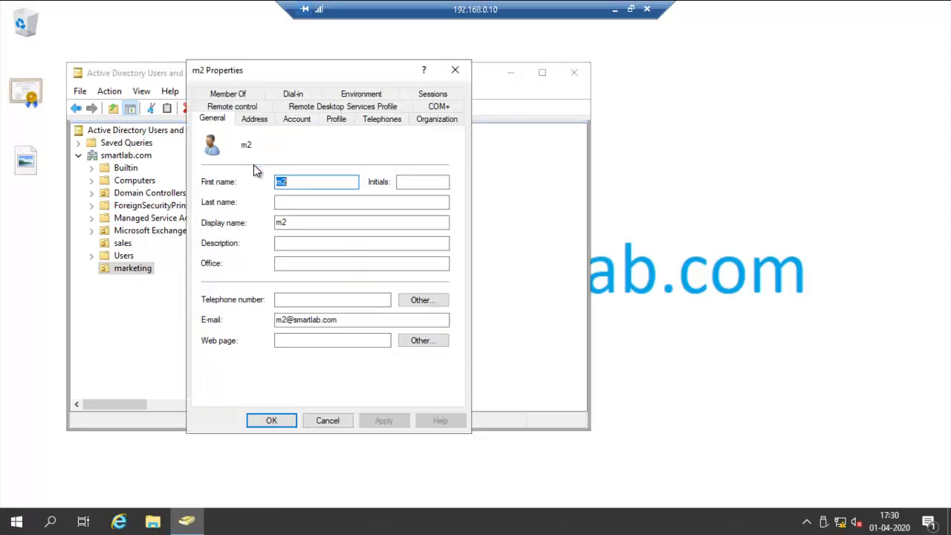
{"action": "left_click", "coordinate": [254, 119]}
{"action": "left_click_drag", "start_coordinate": [324, 252], "coordinate": [263, 253]}
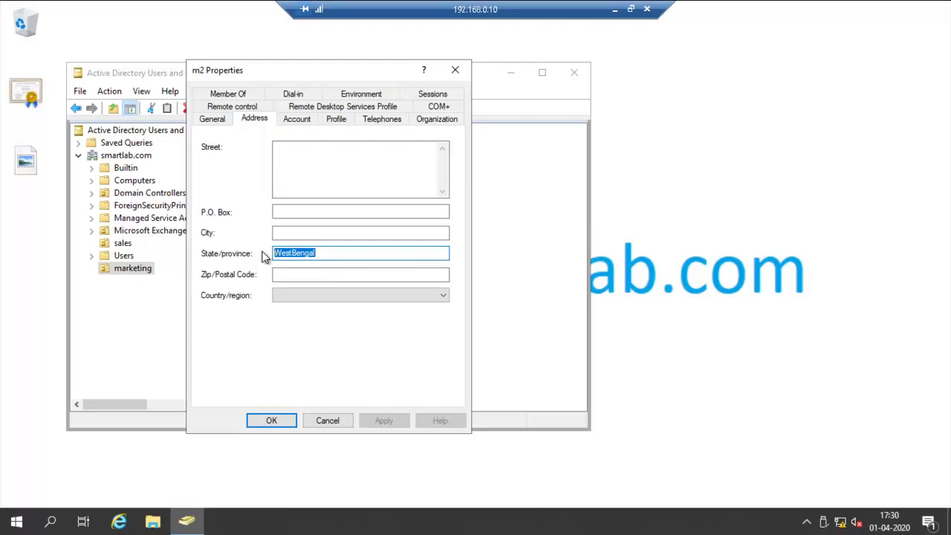
{"action": "key", "text": "ctrl+v"}
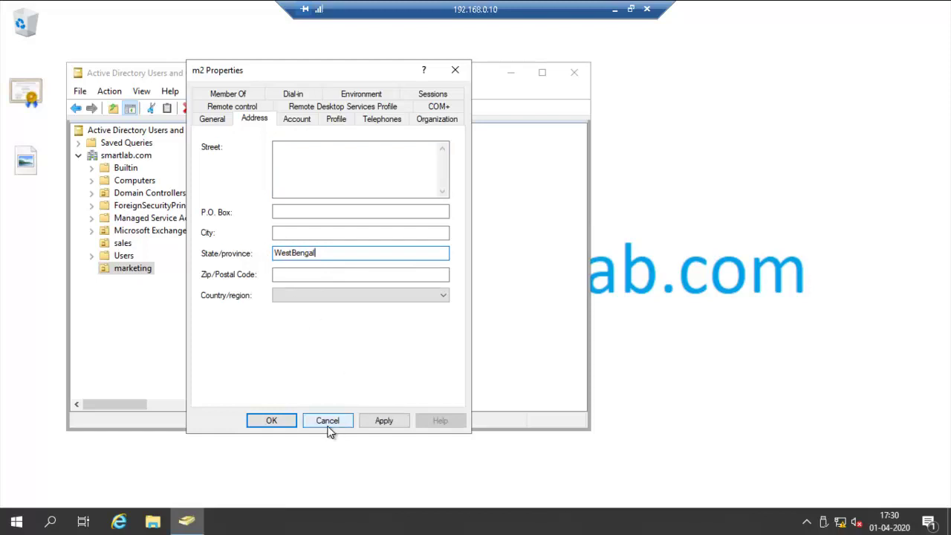
{"action": "left_click", "coordinate": [280, 422]}
{"action": "left_click", "coordinate": [576, 76]}
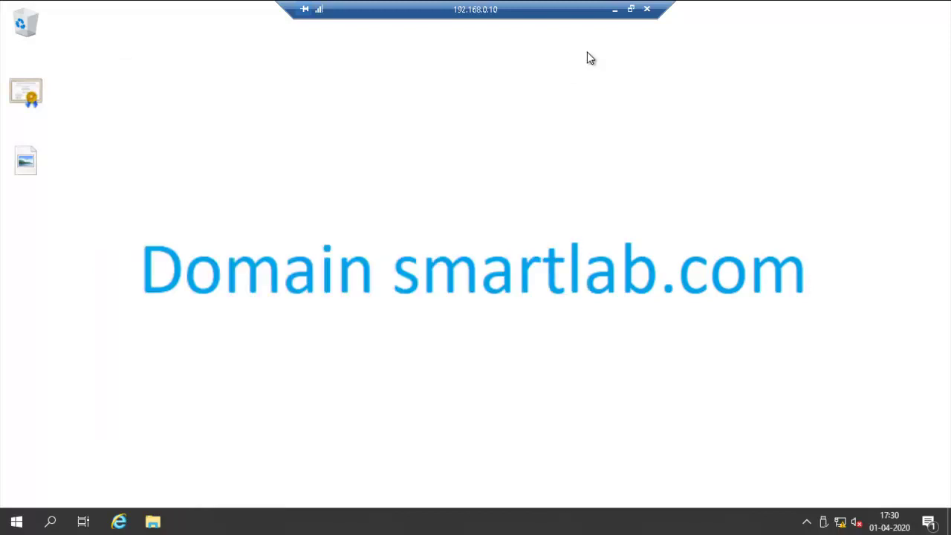
{"action": "left_click", "coordinate": [614, 11]}
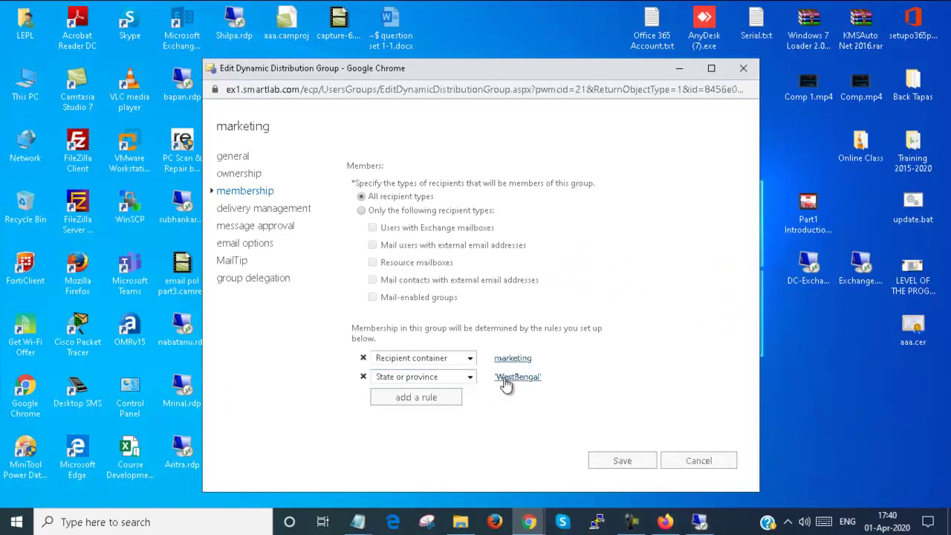
Step: Replace the State or province rule's word with a fresh WestBengal entry and save the group
{"action": "left_click", "coordinate": [508, 379]}
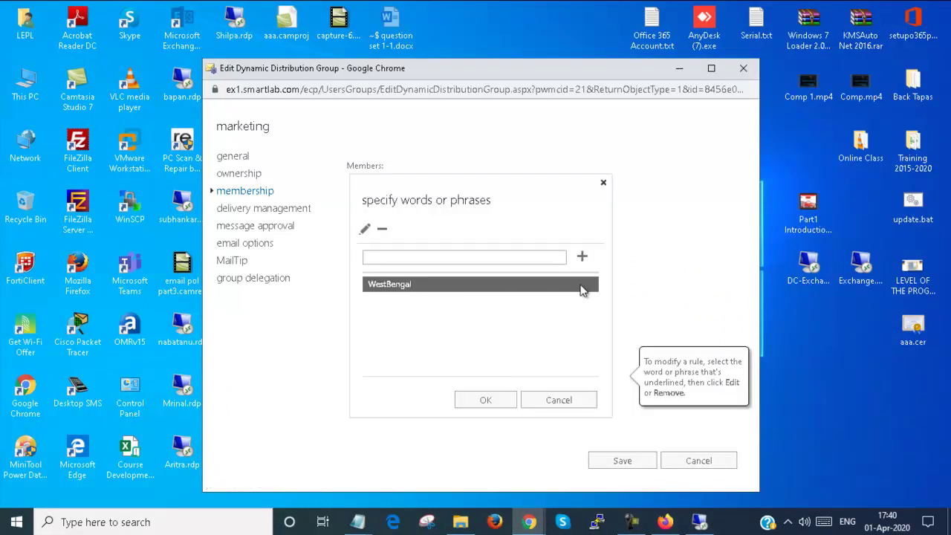
{"action": "left_click", "coordinate": [385, 231]}
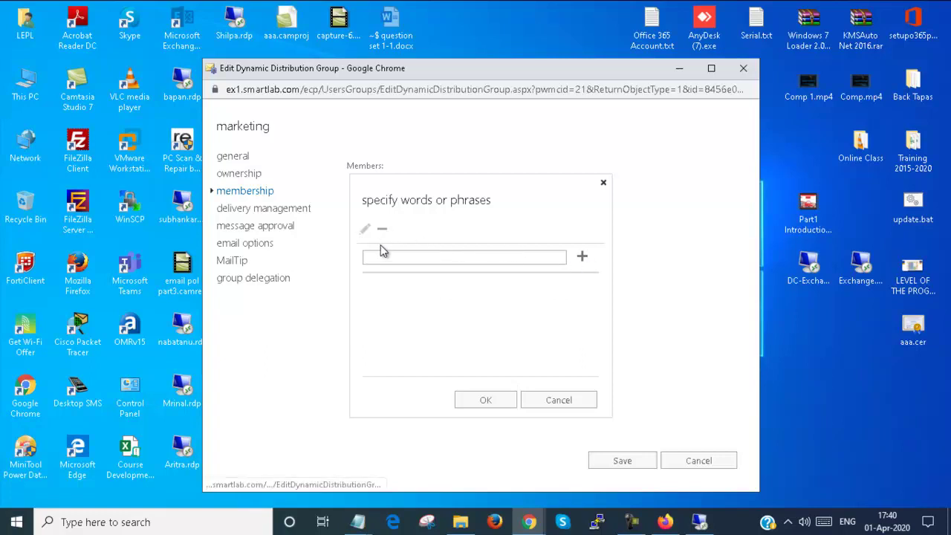
{"action": "left_click", "coordinate": [379, 255]}
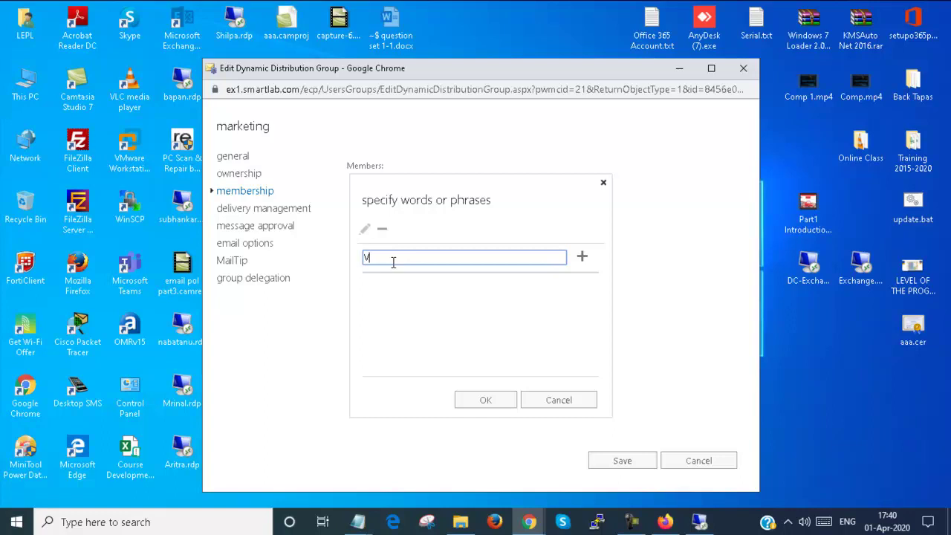
{"action": "key", "text": "ctrl+v"}
{"action": "left_click", "coordinate": [580, 257]}
{"action": "left_click", "coordinate": [512, 400]}
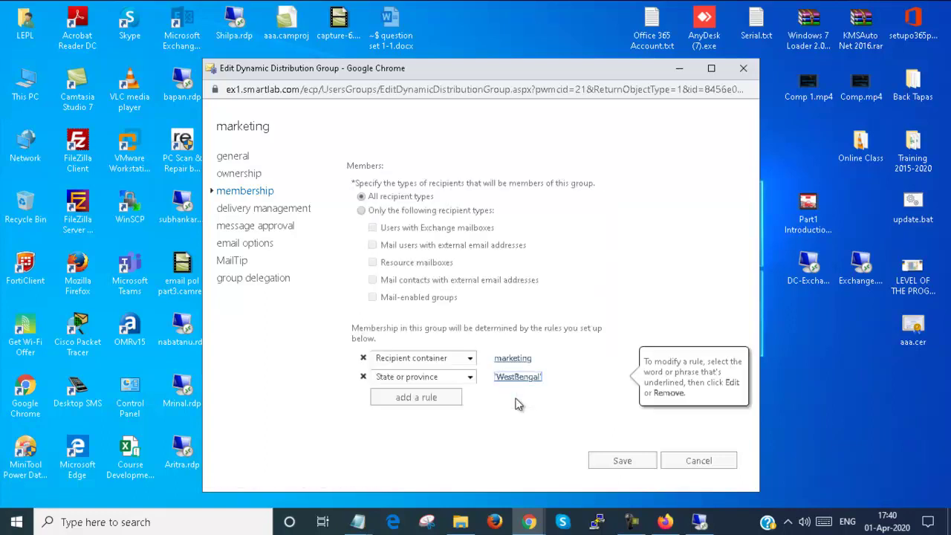
{"action": "left_click", "coordinate": [602, 463]}
Step: Refresh the groups list to show marketing's details, then minimize the browser
{"action": "mouse_move", "coordinate": [529, 522]}
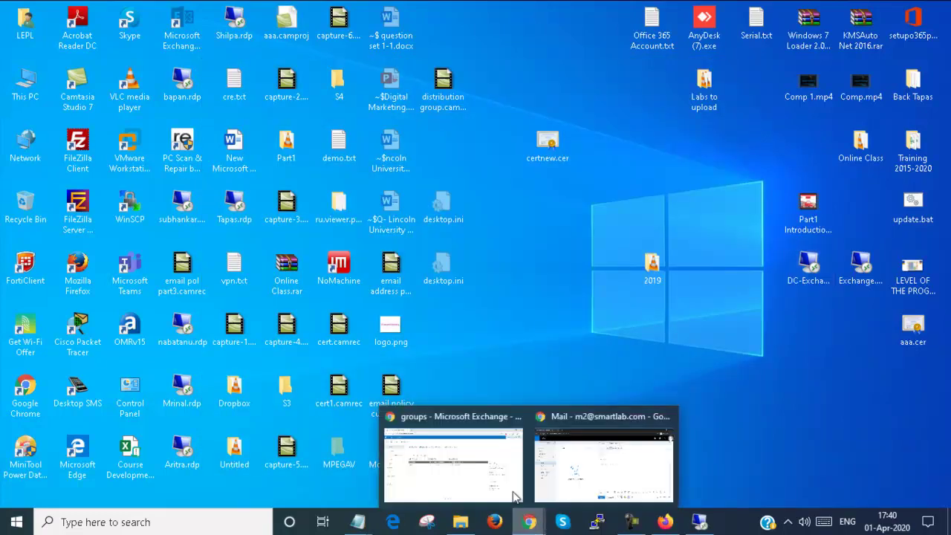
{"action": "left_click", "coordinate": [515, 496]}
{"action": "left_click", "coordinate": [276, 187]}
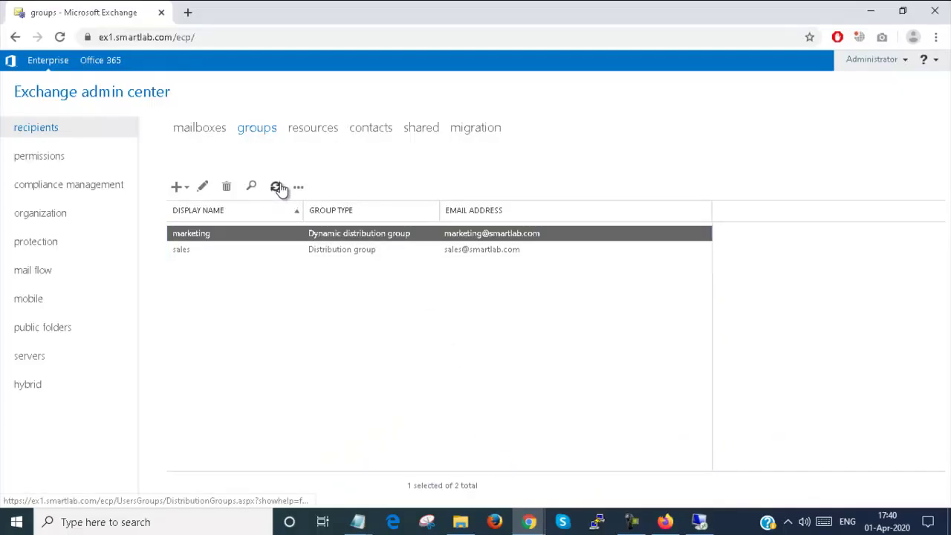
{"action": "left_click", "coordinate": [275, 187]}
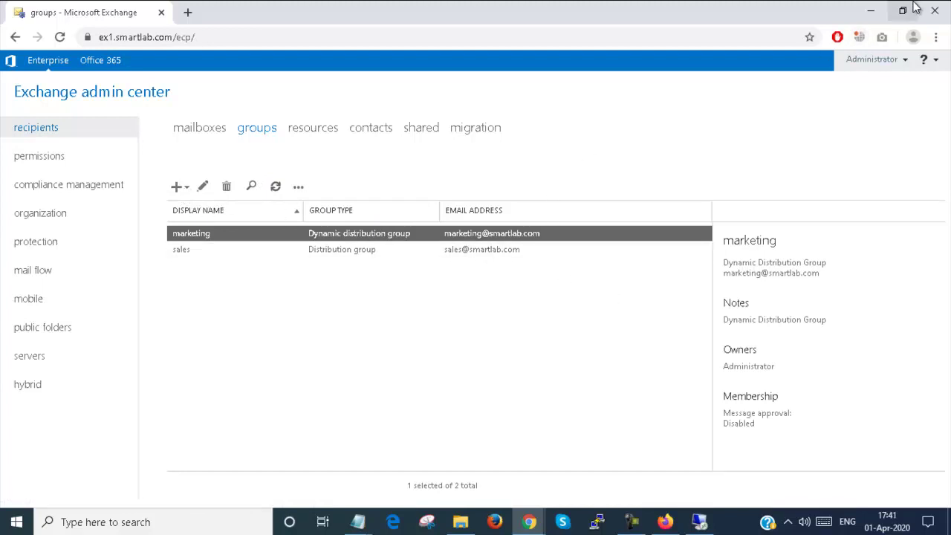
{"action": "left_click", "coordinate": [869, 11]}
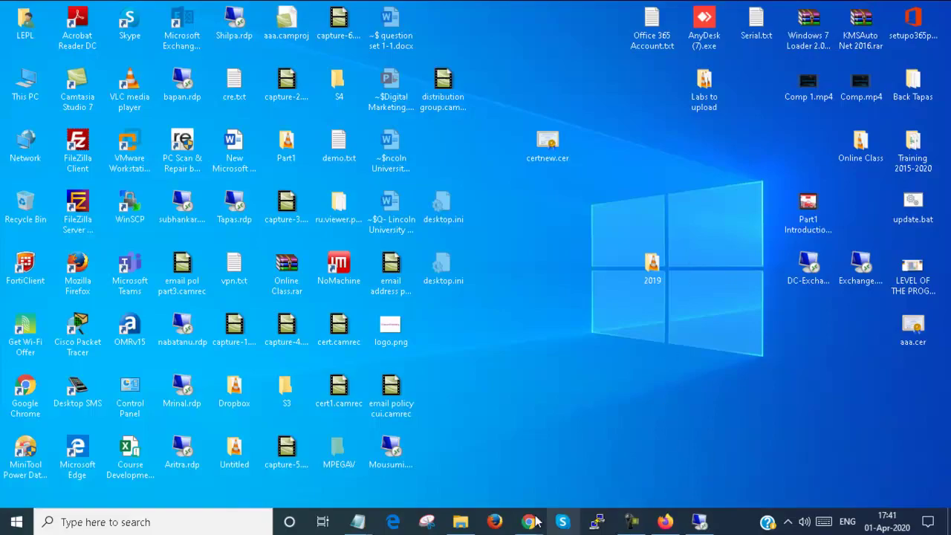
Step: Check the marketing recipient's contact card for its members and owner
{"action": "mouse_move", "coordinate": [529, 521]}
{"action": "left_click", "coordinate": [606, 462]}
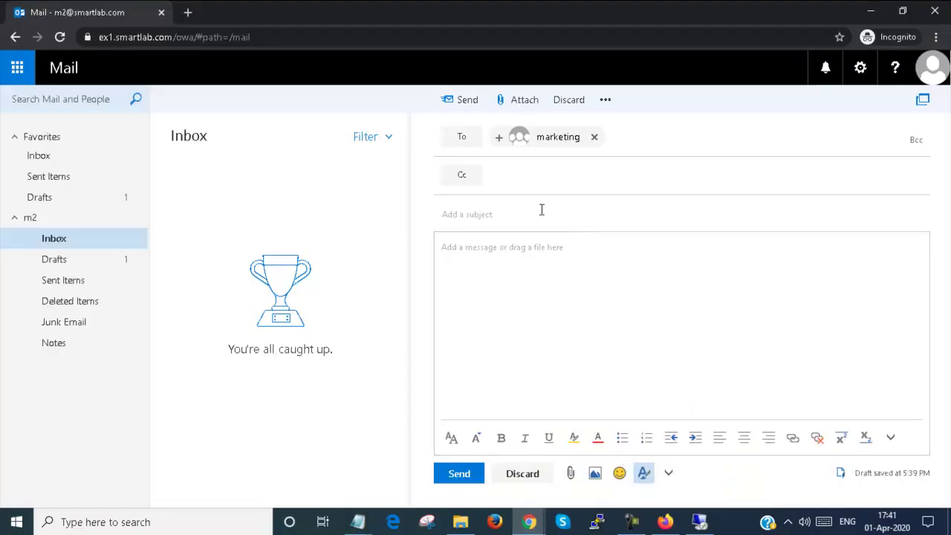
{"action": "left_click", "coordinate": [559, 140]}
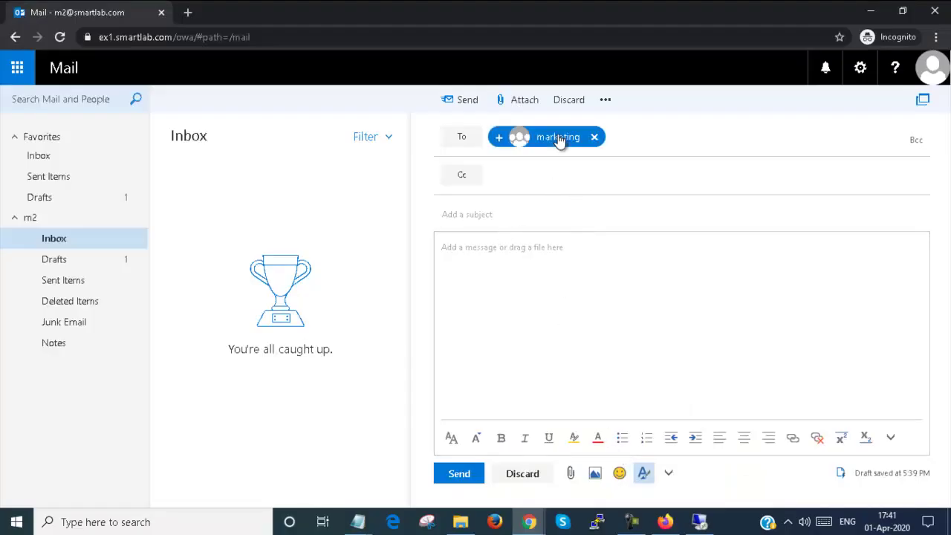
{"action": "left_click", "coordinate": [568, 245]}
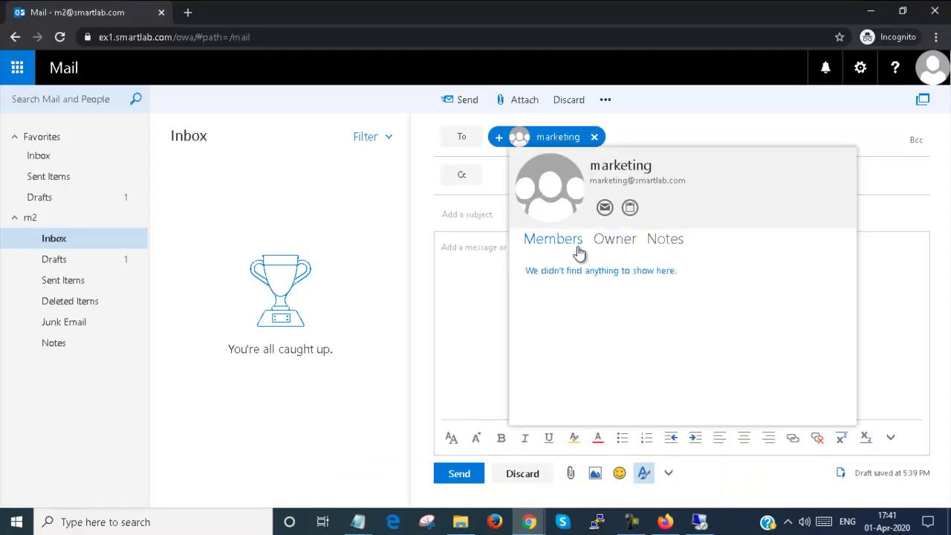
{"action": "left_click", "coordinate": [603, 245]}
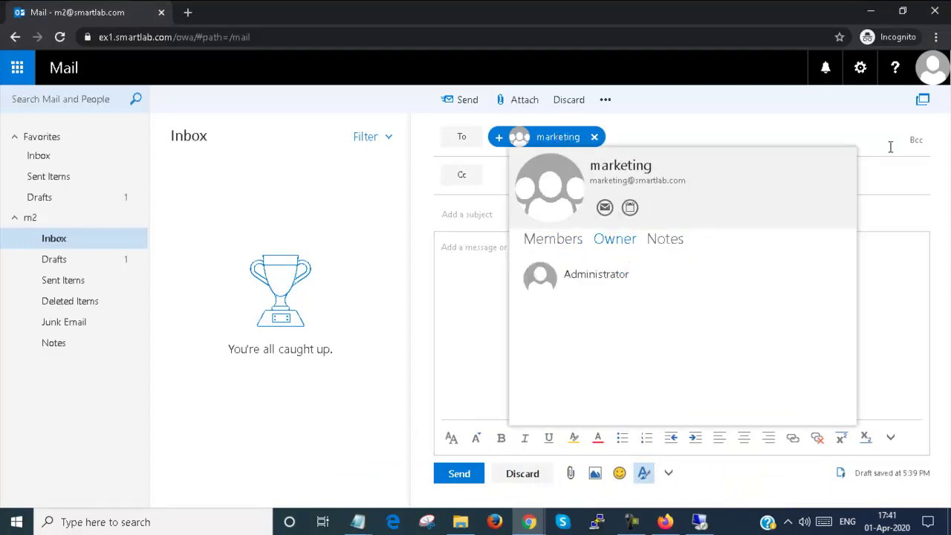
{"action": "left_click", "coordinate": [534, 240]}
Step: Send the message 'test DAG' to marketing without a subject
{"action": "left_click", "coordinate": [473, 214]}
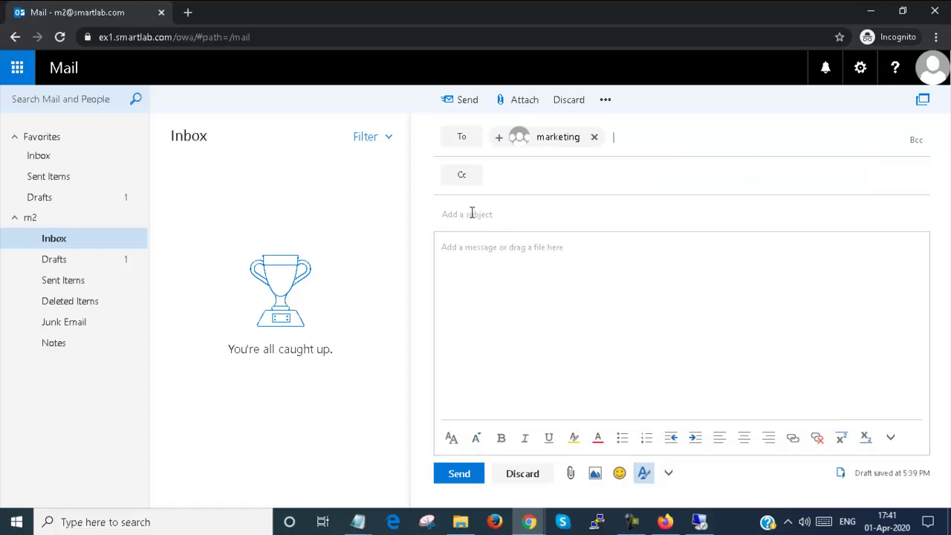
{"action": "left_click", "coordinate": [472, 254]}
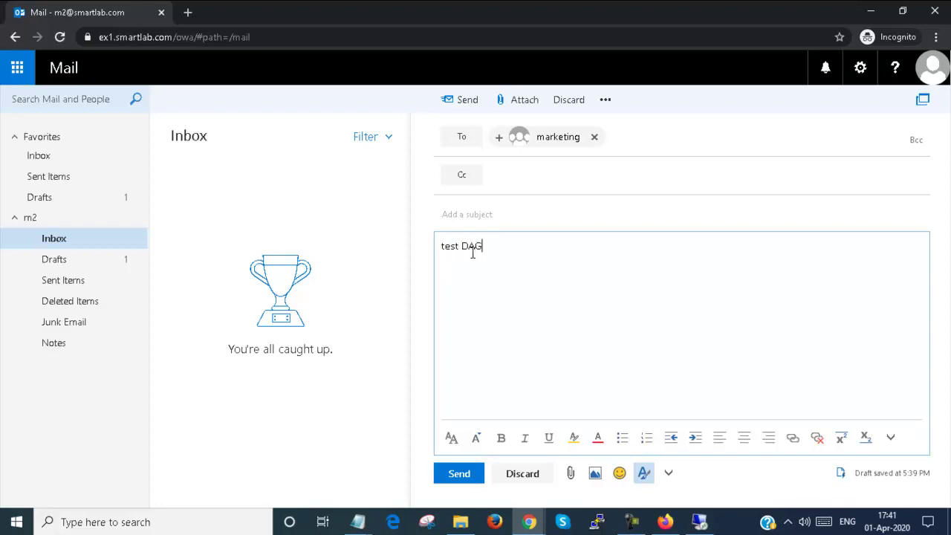
{"action": "left_click", "coordinate": [455, 479]}
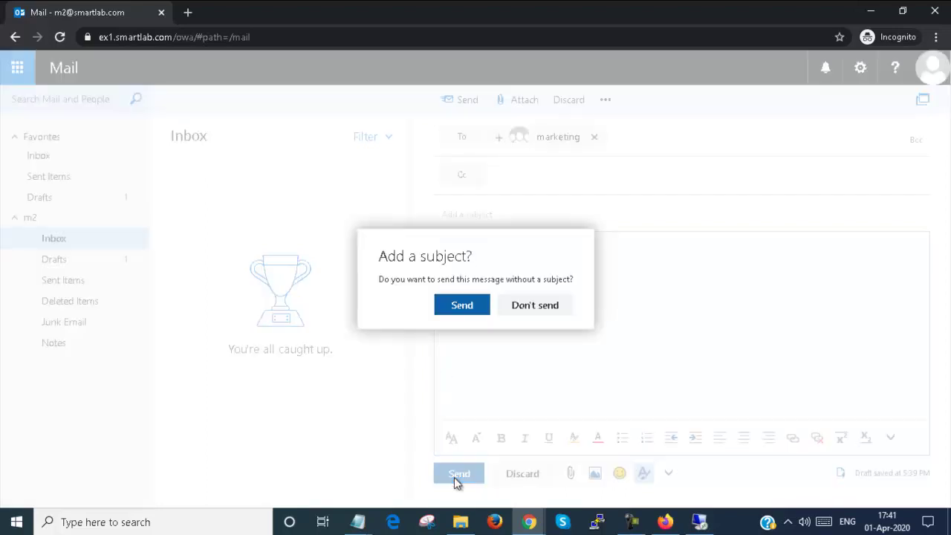
{"action": "left_click", "coordinate": [457, 311]}
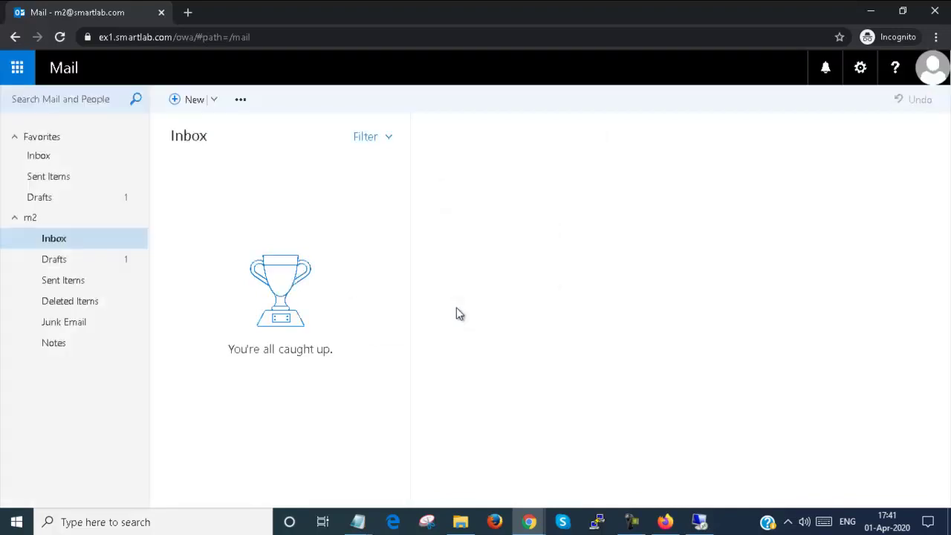
{"action": "left_click", "coordinate": [934, 74]}
Step: Sign out and sign back into Outlook Web App as user m1
{"action": "left_click", "coordinate": [724, 214]}
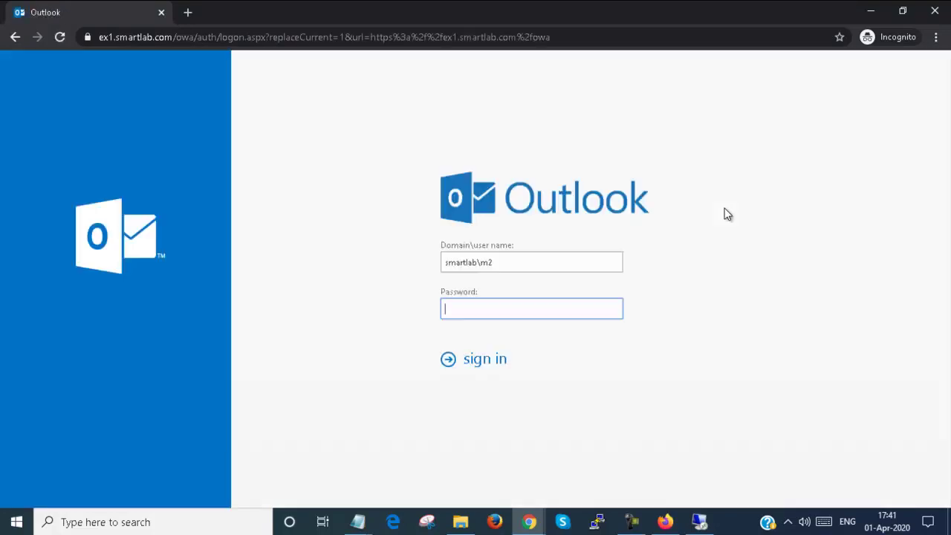
{"action": "left_click", "coordinate": [521, 254]}
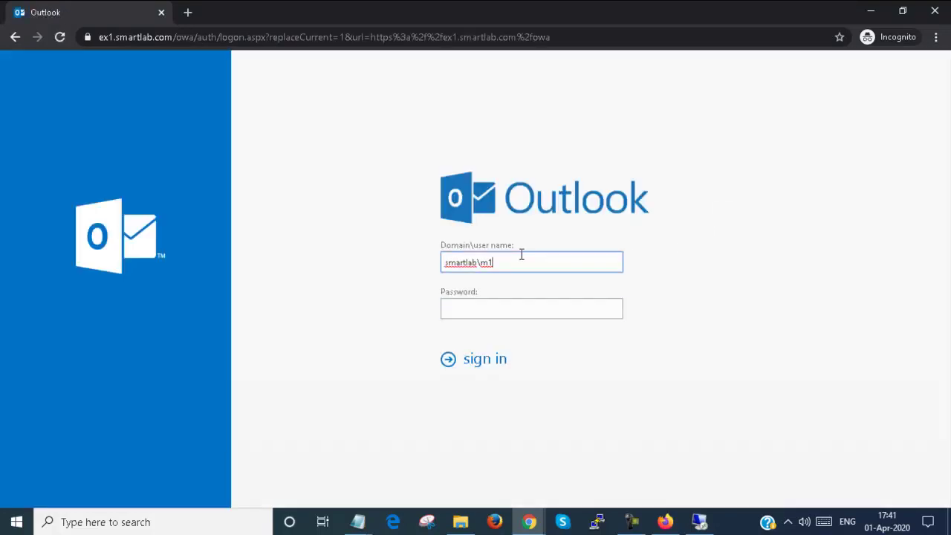
{"action": "key", "text": "Tab"}
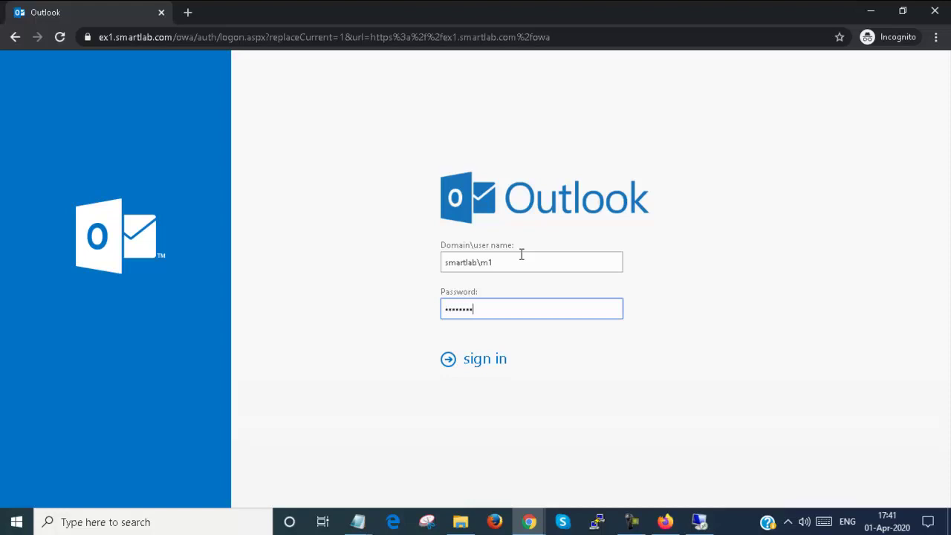
{"action": "key", "text": "Return"}
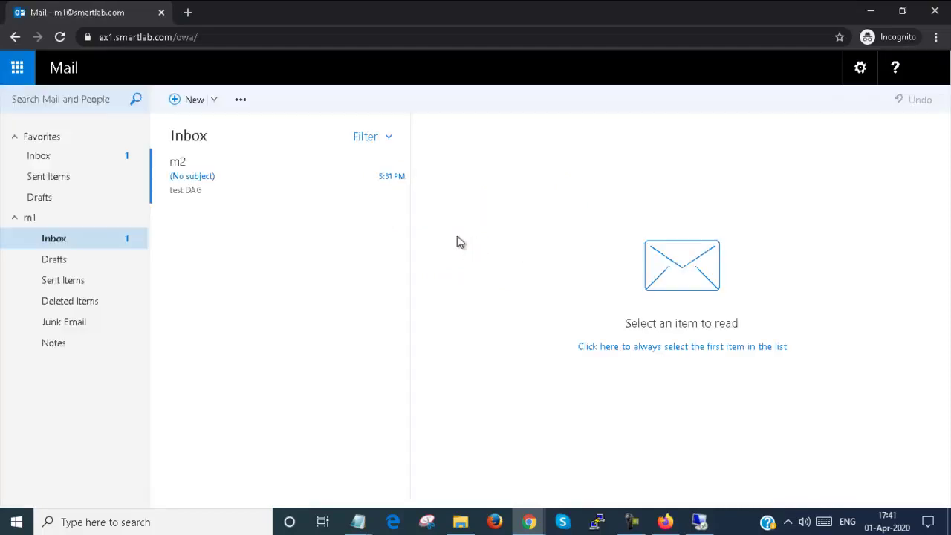
Step: Open the received 'test DAG' message and review the marketing card's Owner and Members tabs
{"action": "left_click", "coordinate": [213, 177]}
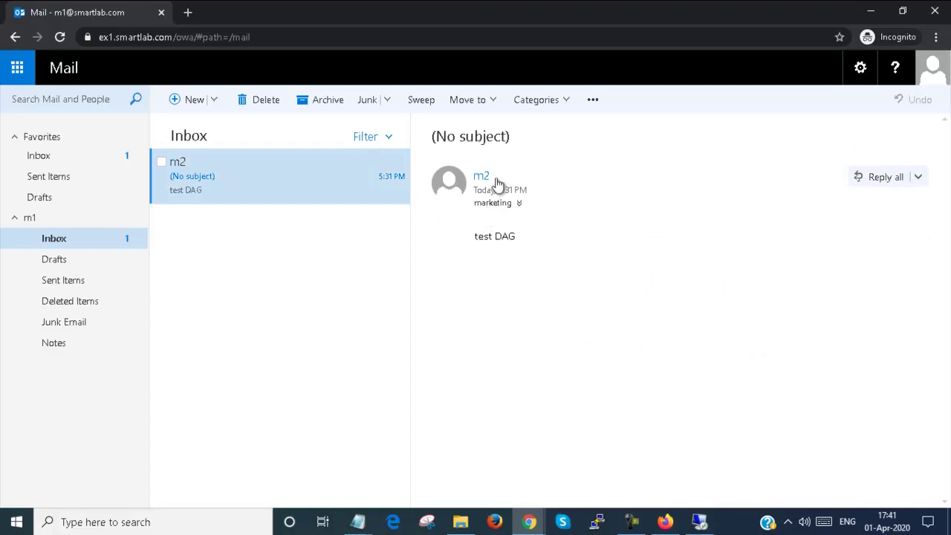
{"action": "left_click", "coordinate": [495, 209]}
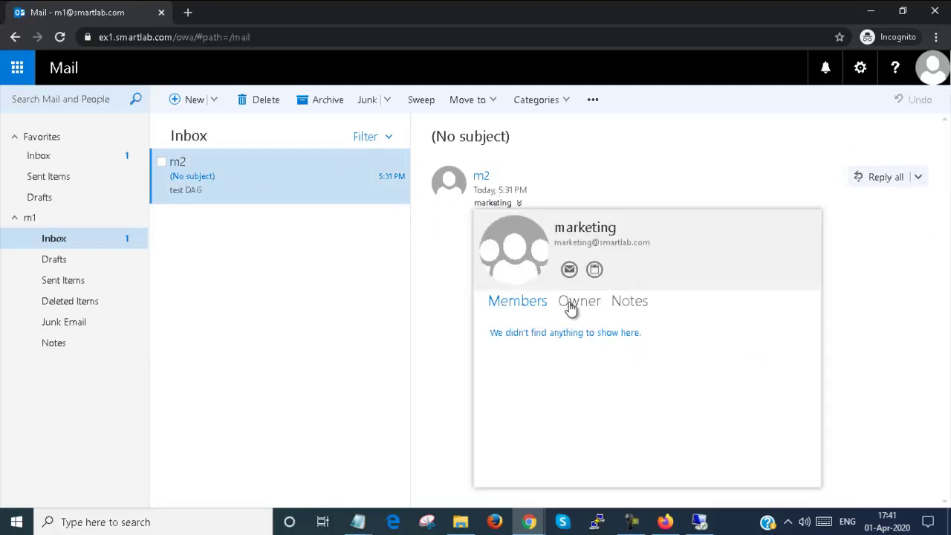
{"action": "left_click", "coordinate": [570, 306]}
{"action": "left_click", "coordinate": [524, 306]}
{"action": "left_click", "coordinate": [368, 254]}
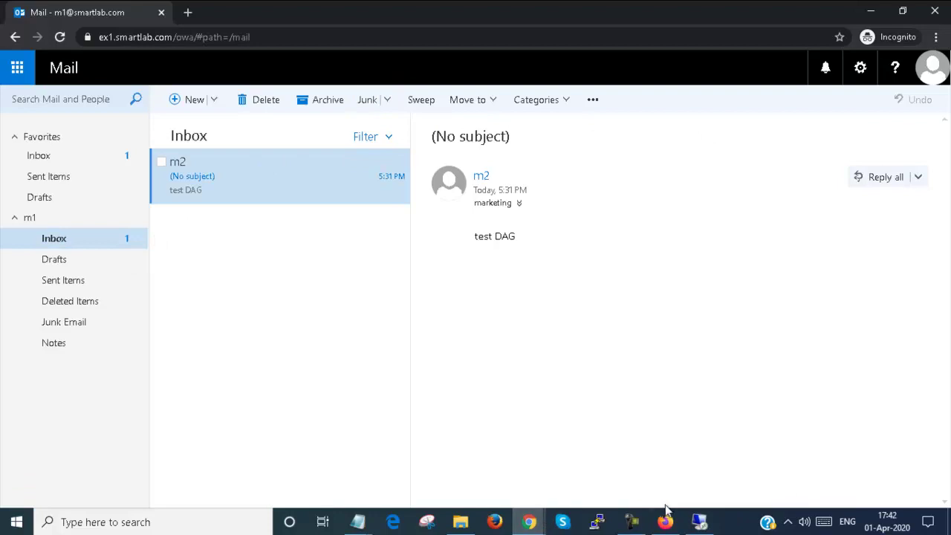
Step: Review the marketing group's membership, delivery, approval, email and ownership settings, closing unchanged
{"action": "mouse_move", "coordinate": [528, 523]}
{"action": "left_click", "coordinate": [482, 469]}
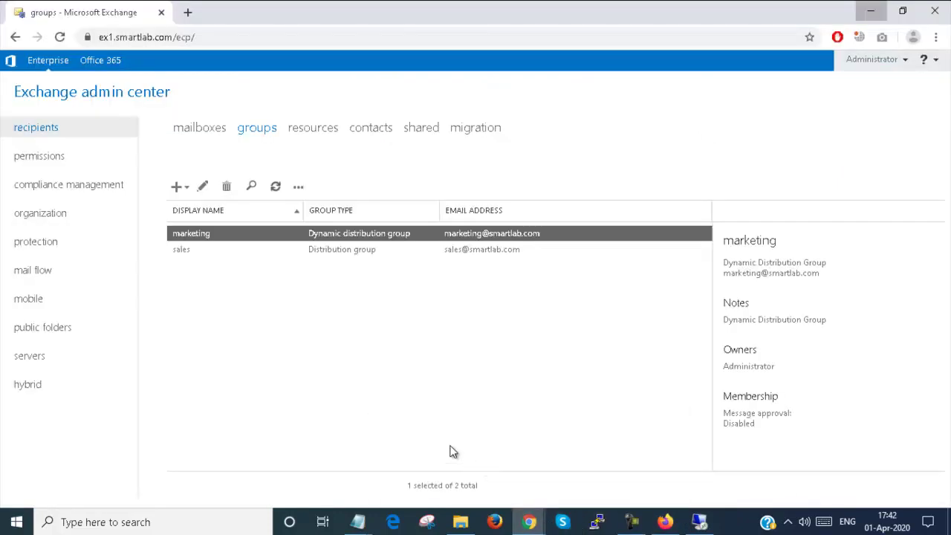
{"action": "left_click", "coordinate": [356, 247]}
{"action": "double_click", "coordinate": [356, 233]}
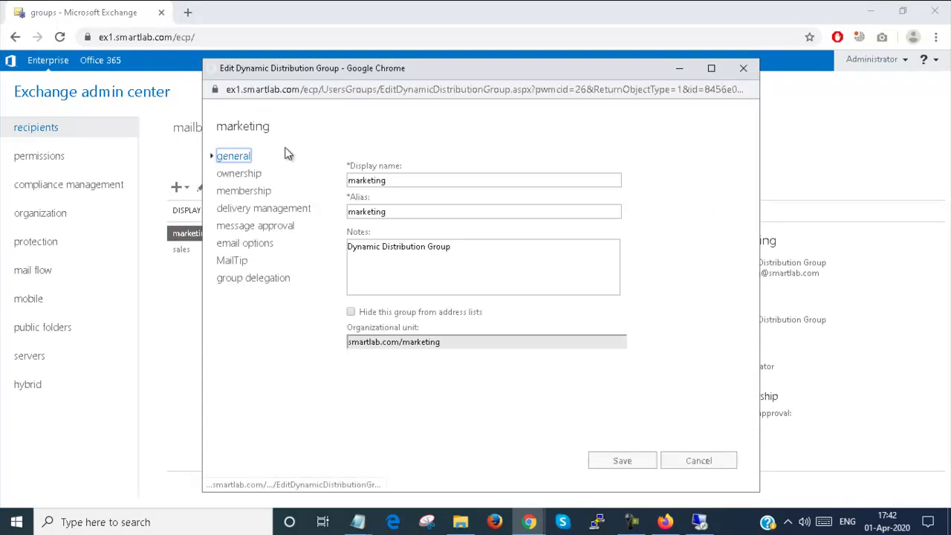
{"action": "left_click", "coordinate": [255, 190]}
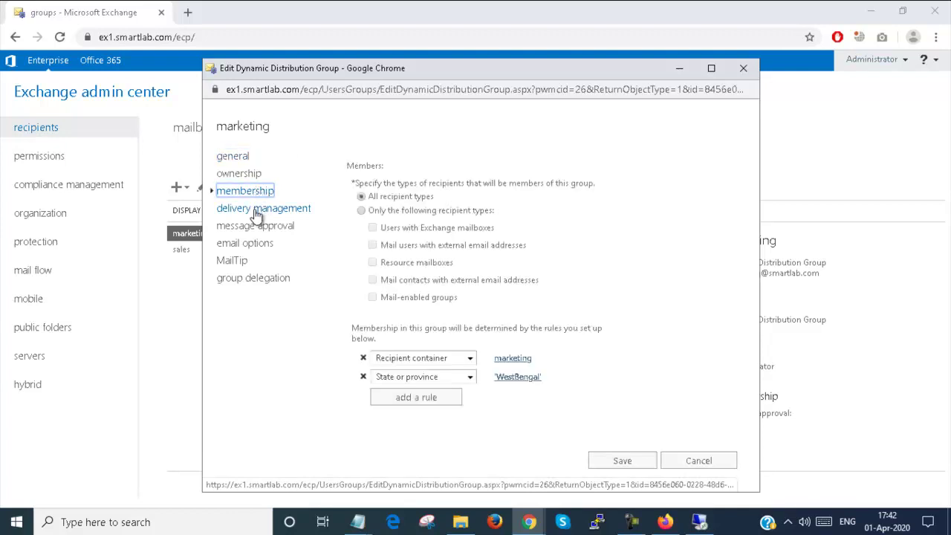
{"action": "left_click", "coordinate": [257, 212]}
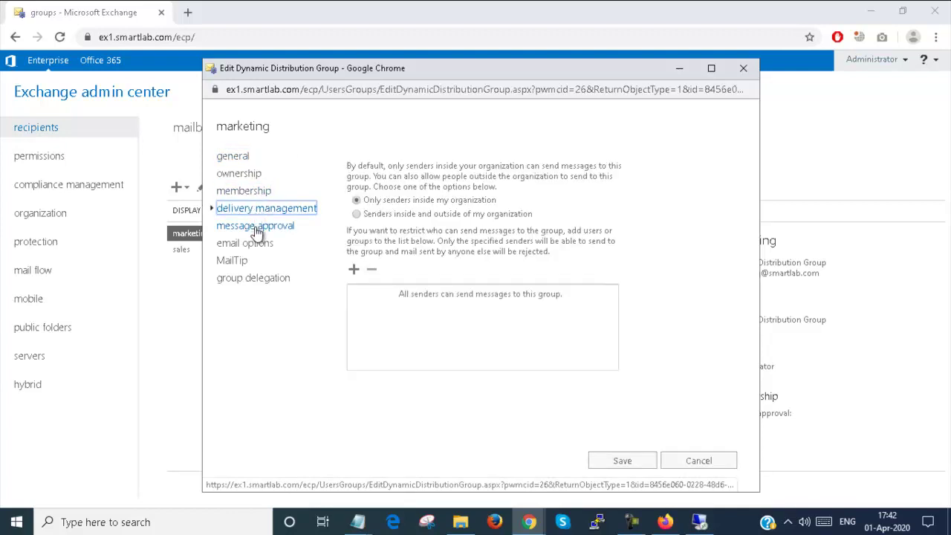
{"action": "left_click", "coordinate": [256, 229]}
{"action": "left_click", "coordinate": [254, 244]}
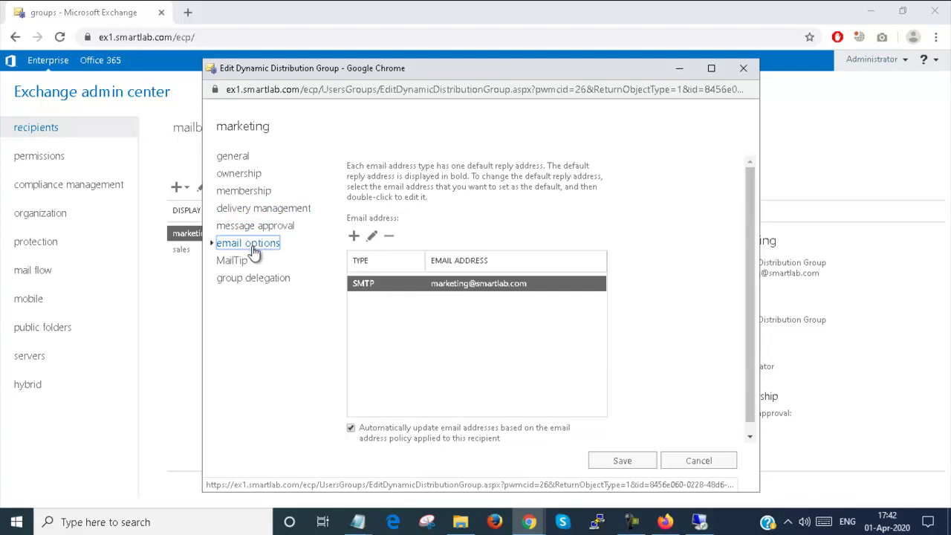
{"action": "left_click", "coordinate": [245, 176]}
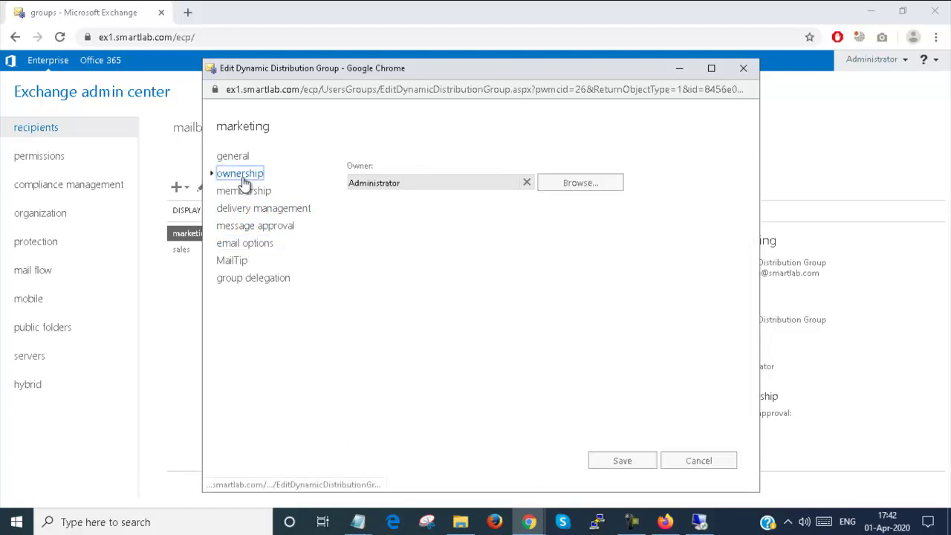
{"action": "left_click", "coordinate": [232, 156]}
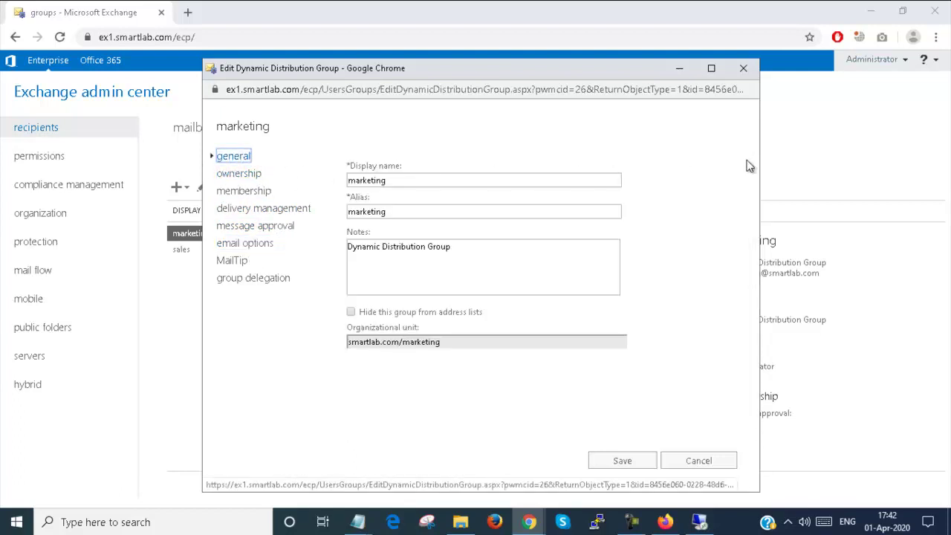
{"action": "left_click", "coordinate": [743, 68]}
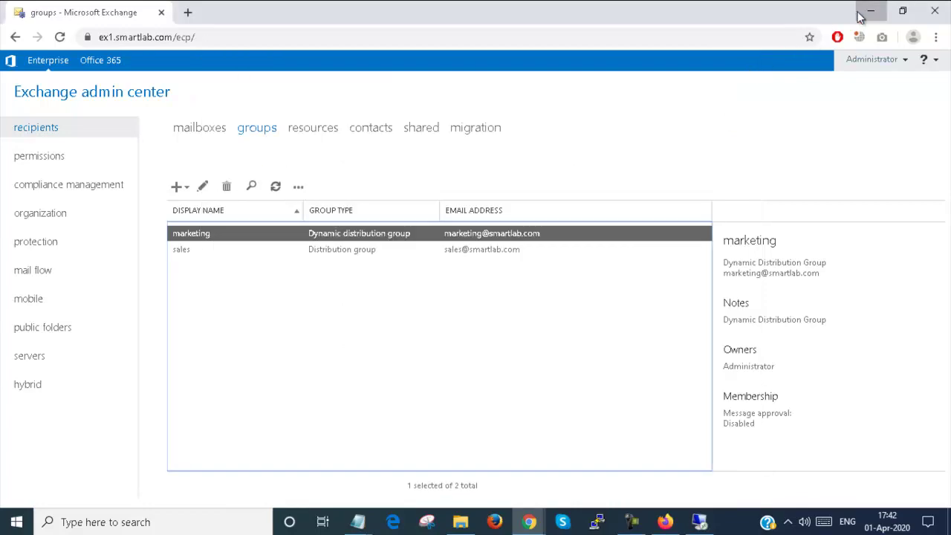
{"action": "left_click", "coordinate": [869, 13]}
Step: In the remote session, start a new user named m3 in the marketing OU
{"action": "left_click", "coordinate": [699, 521]}
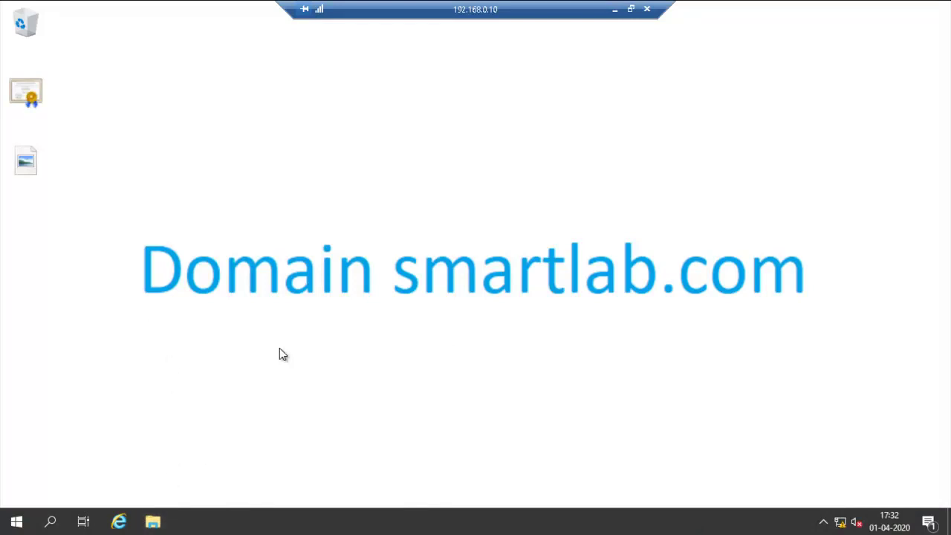
{"action": "key", "text": "super+r"}
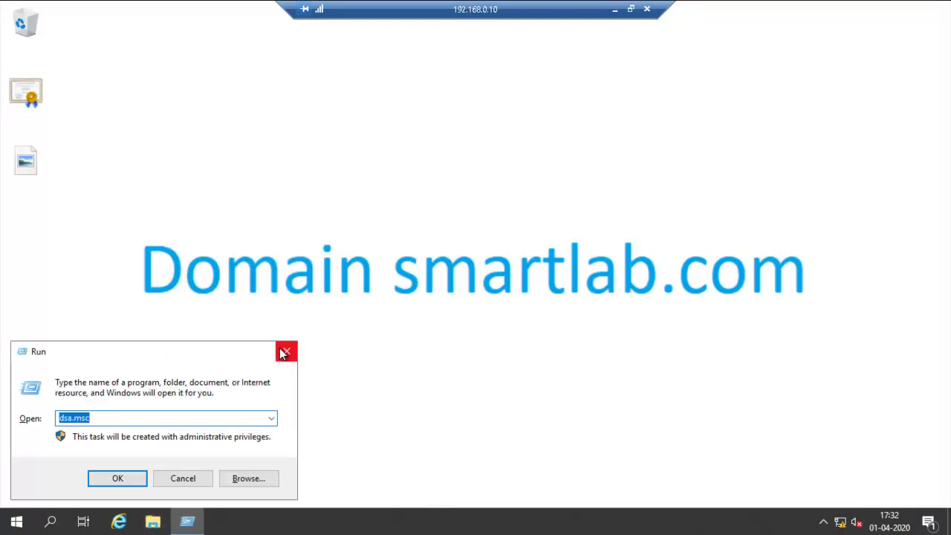
{"action": "left_click", "coordinate": [285, 352]}
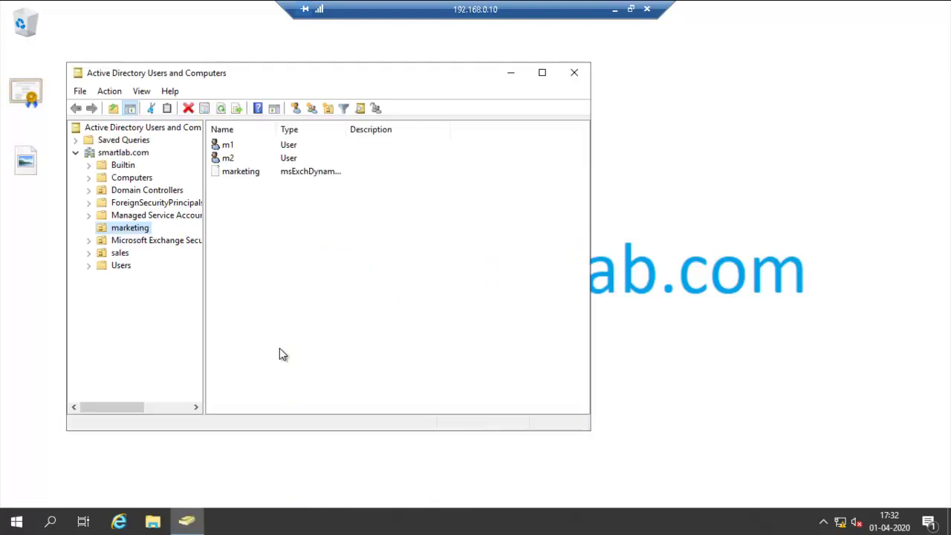
{"action": "right_click", "coordinate": [242, 201]}
{"action": "mouse_move", "coordinate": [282, 267]}
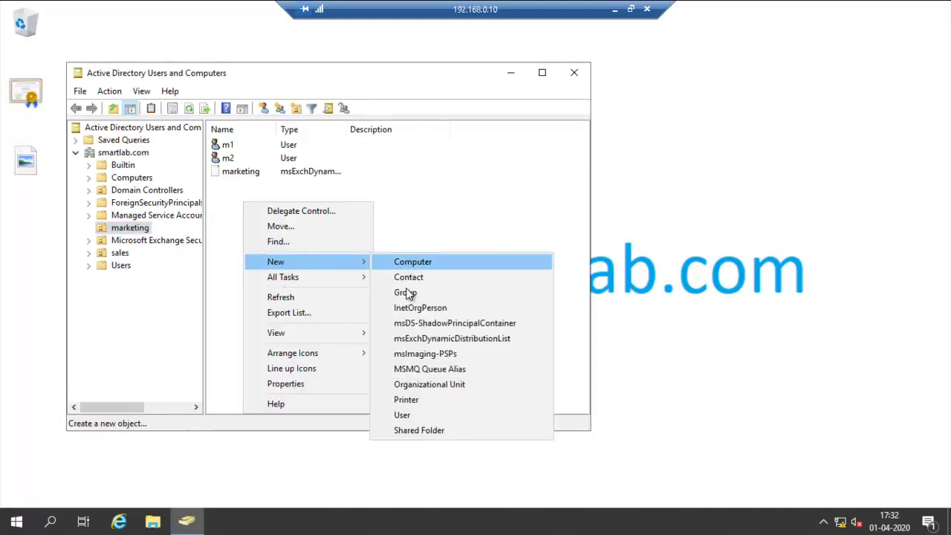
{"action": "left_click", "coordinate": [407, 416]}
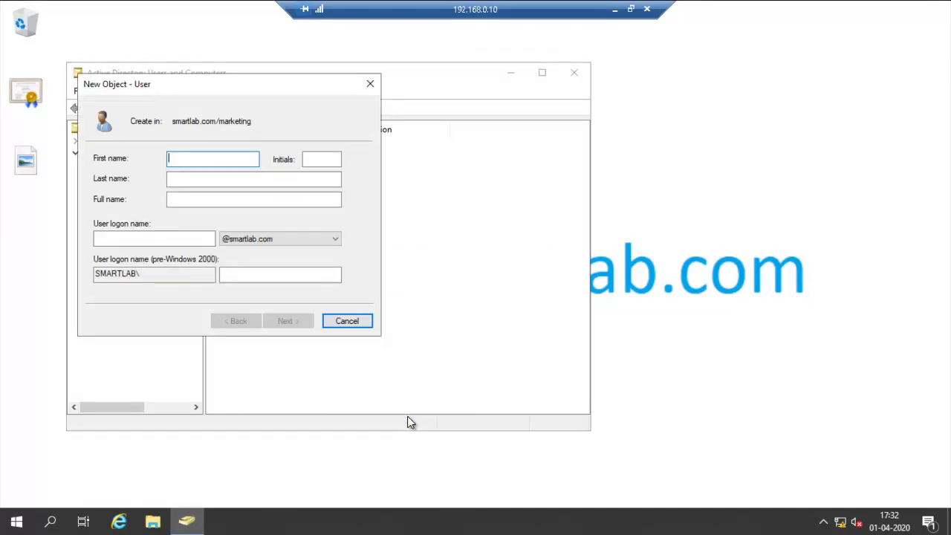
{"action": "type", "text": "m3"}
{"action": "left_click", "coordinate": [109, 237]}
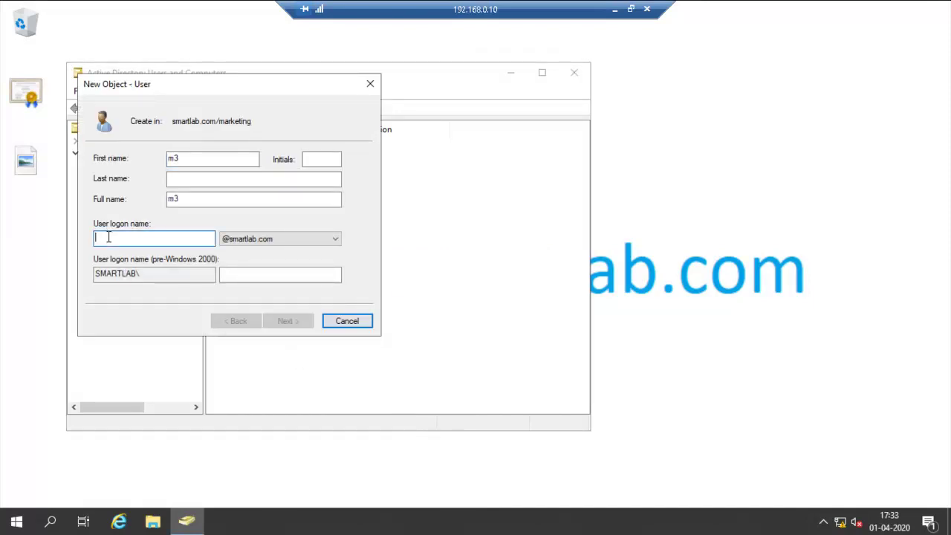
{"action": "type", "text": "m3"}
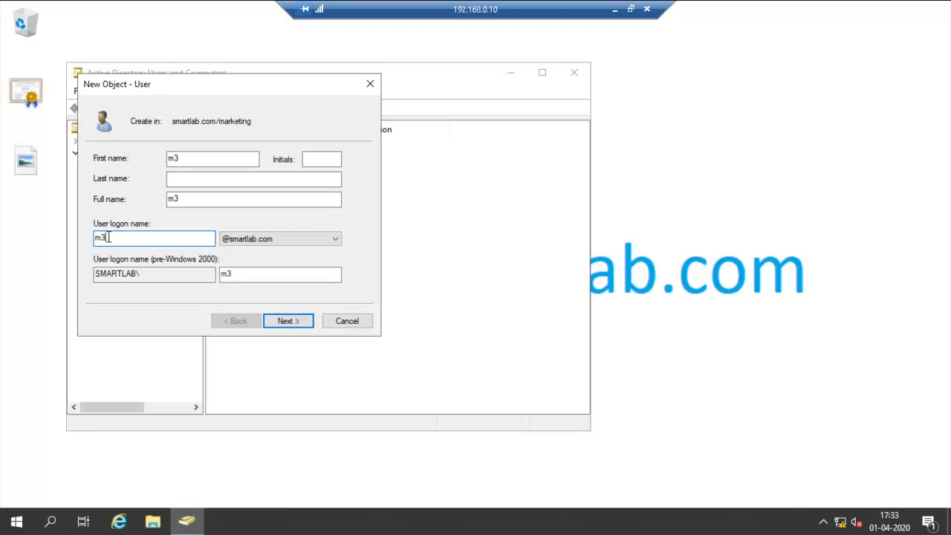
Step: Enter the user's password, make it never change at logon and unchangeable, and finish
{"action": "left_click", "coordinate": [289, 327]}
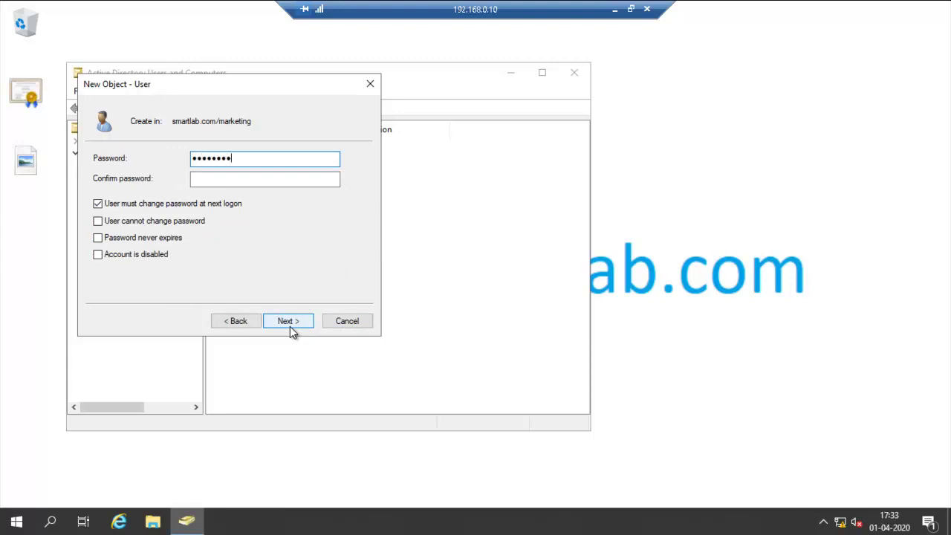
{"action": "key", "text": "Tab"}
{"action": "type", "text": "P@ssw"}
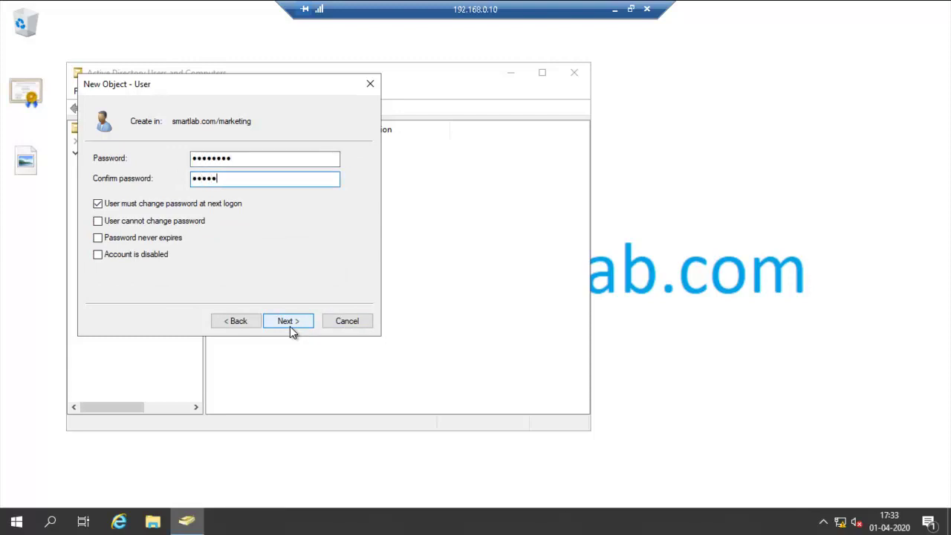
{"action": "type", "text": "ord"}
{"action": "left_click", "coordinate": [211, 207]}
{"action": "left_click", "coordinate": [196, 221]}
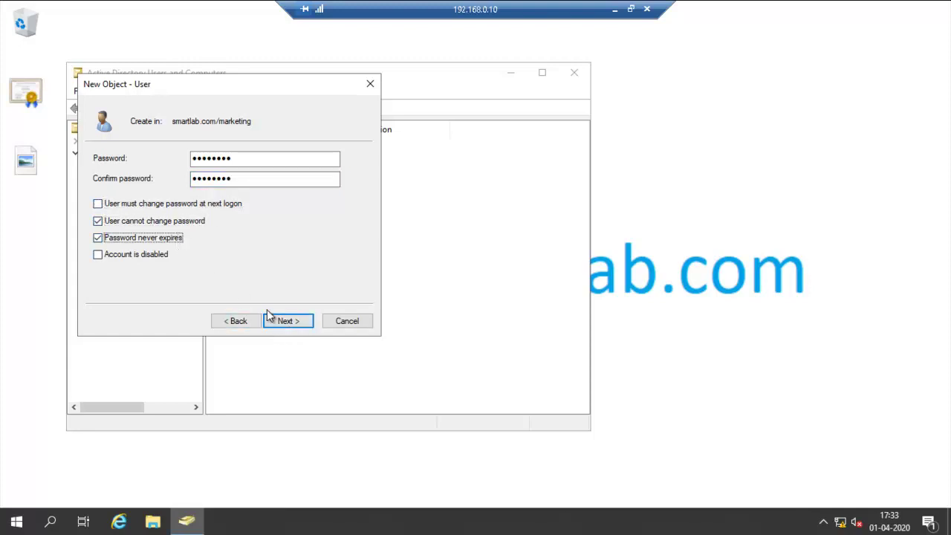
{"action": "left_click", "coordinate": [288, 325]}
{"action": "left_click", "coordinate": [289, 324]}
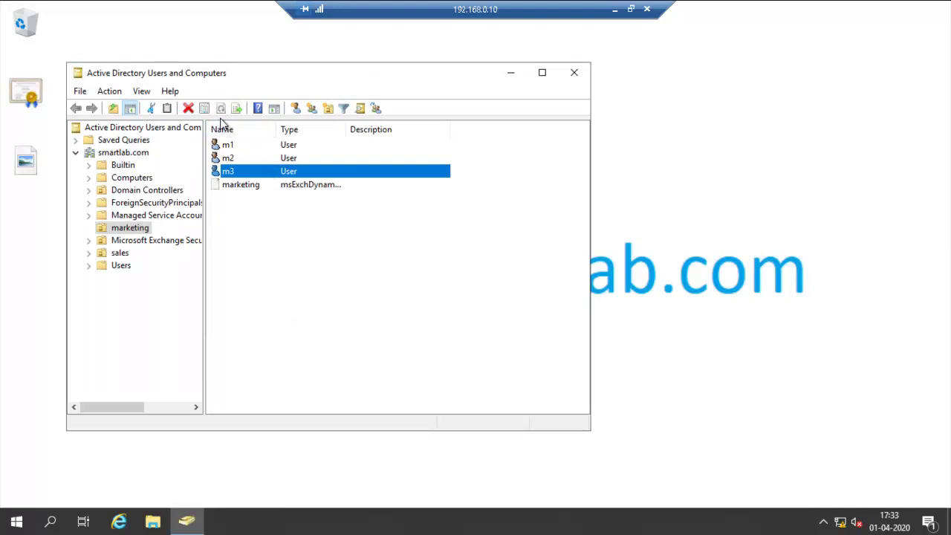
Step: Minimize the remote session, restore it, then minimize it again to reveal Outlook Web App
{"action": "left_click", "coordinate": [614, 10]}
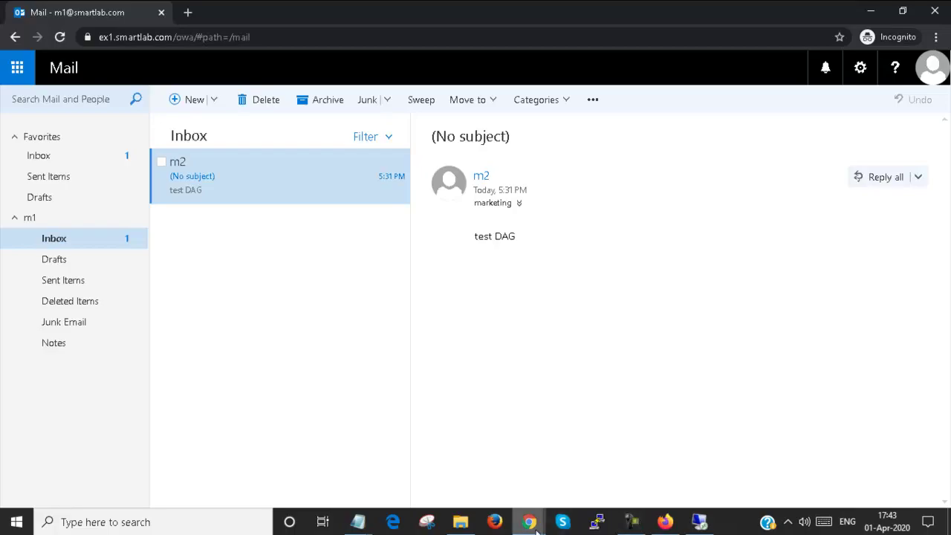
{"action": "left_click", "coordinate": [699, 521]}
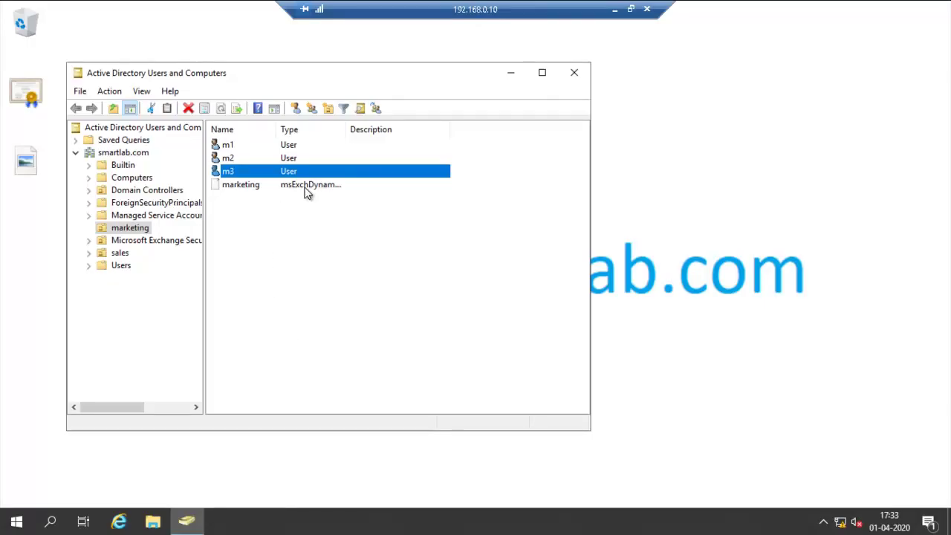
{"action": "left_click", "coordinate": [614, 10]}
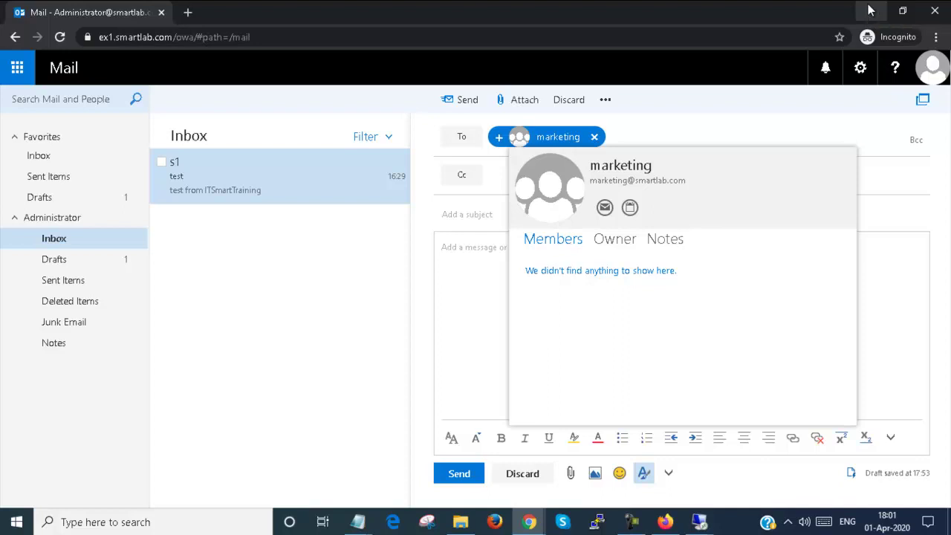
Step: Bring up the untitled Notepad holding the commands and maximize it
{"action": "left_click", "coordinate": [869, 10]}
{"action": "mouse_move", "coordinate": [697, 526]}
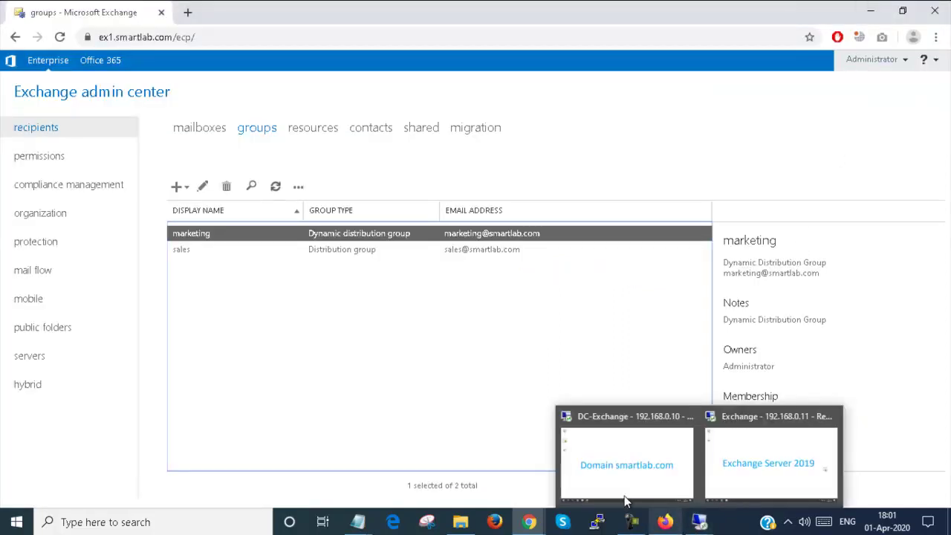
{"action": "mouse_move", "coordinate": [373, 526]}
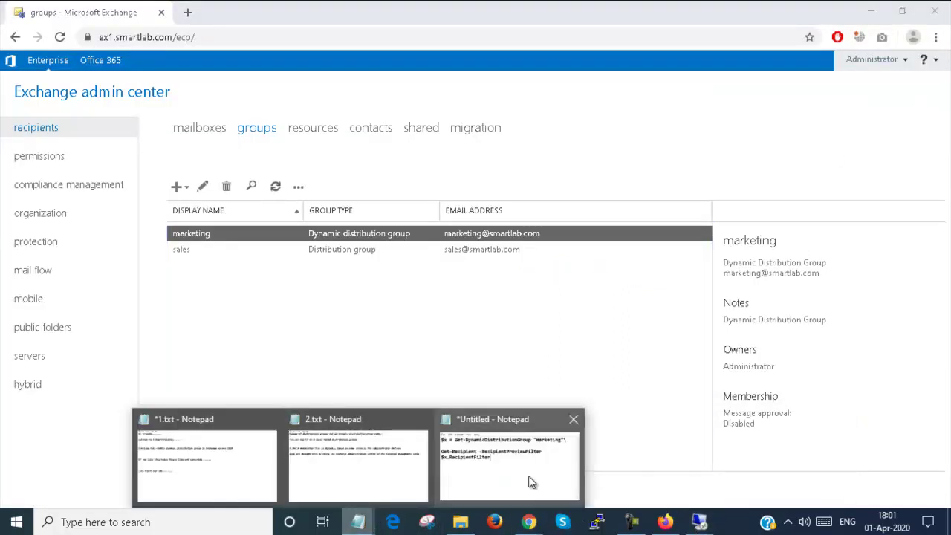
{"action": "left_click", "coordinate": [528, 479]}
{"action": "double_click", "coordinate": [552, 24]}
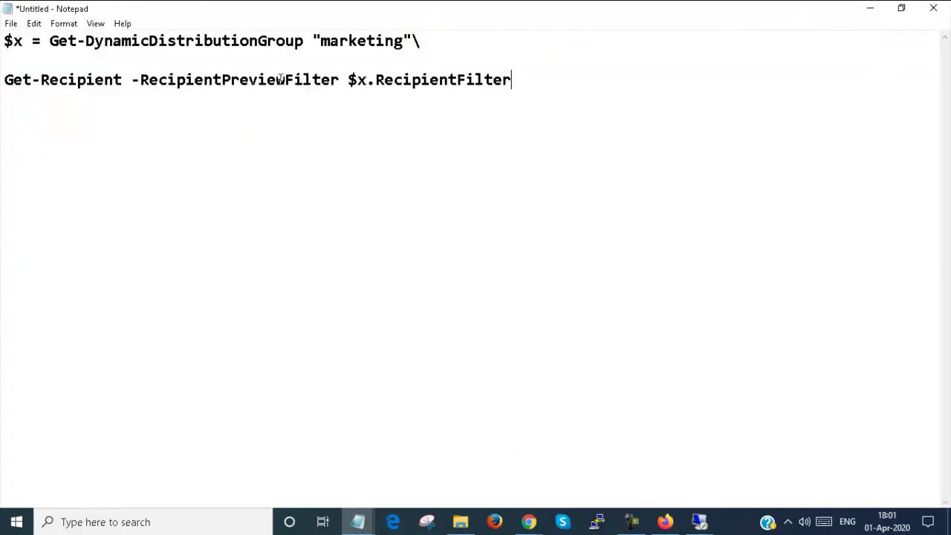
Step: Delete the stray backslash after 'marketing' on line 1 and select that line
{"action": "left_click", "coordinate": [5, 42]}
{"action": "left_click_drag", "start_coordinate": [4, 42], "coordinate": [25, 42]}
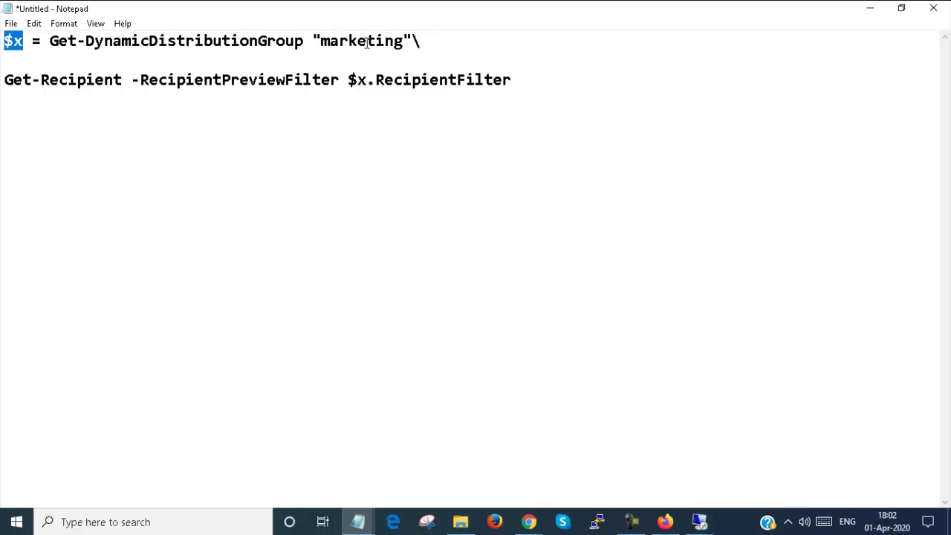
{"action": "left_click", "coordinate": [429, 39]}
{"action": "key", "text": "BackSpace"}
{"action": "left_click_drag", "start_coordinate": [3, 41], "coordinate": [13, 42]}
{"action": "left_click_drag", "start_coordinate": [71, 46], "coordinate": [423, 45]}
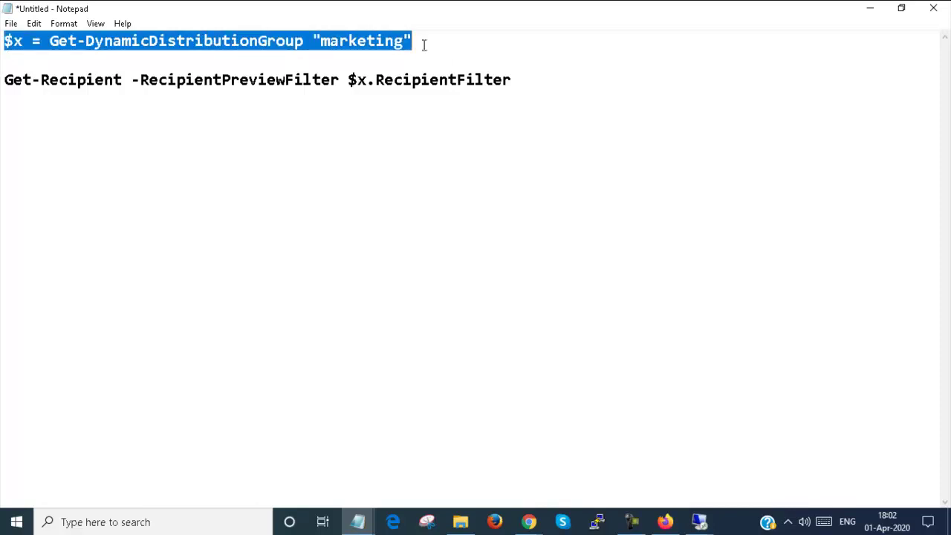
Step: Launch Exchange Management Shell on the Exchange server and run $x = Get-DynamicDistributionGroup "marketing"
{"action": "mouse_move", "coordinate": [699, 522]}
{"action": "left_click", "coordinate": [752, 468]}
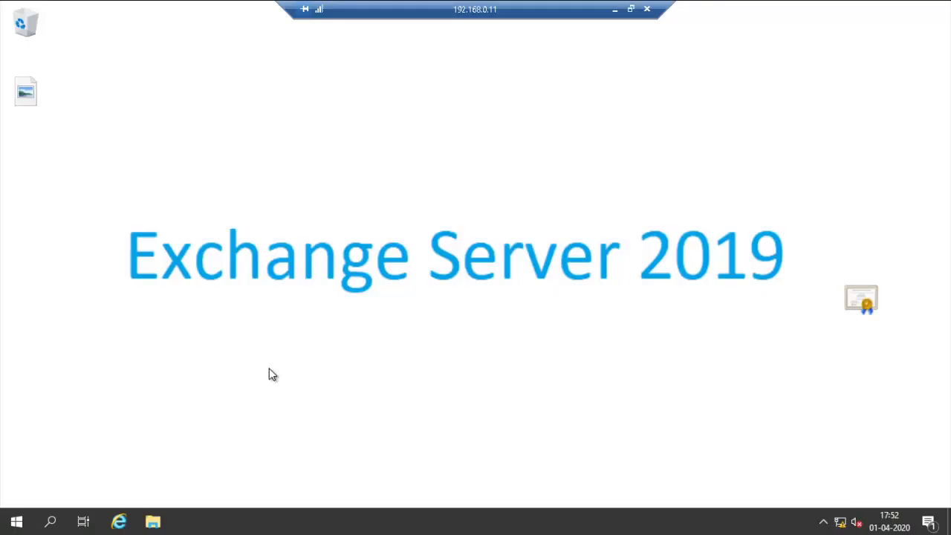
{"action": "left_click", "coordinate": [16, 521]}
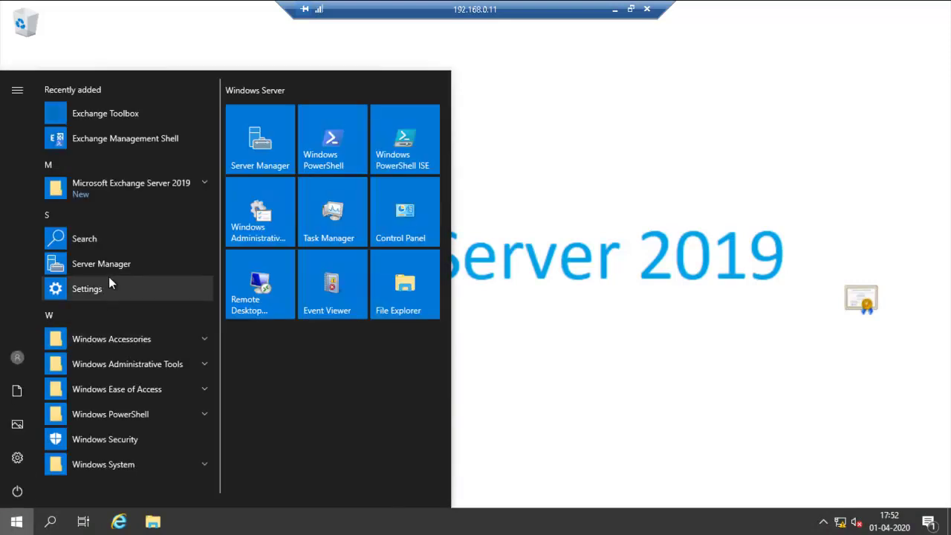
{"action": "left_click", "coordinate": [163, 187]}
{"action": "left_click", "coordinate": [125, 239]}
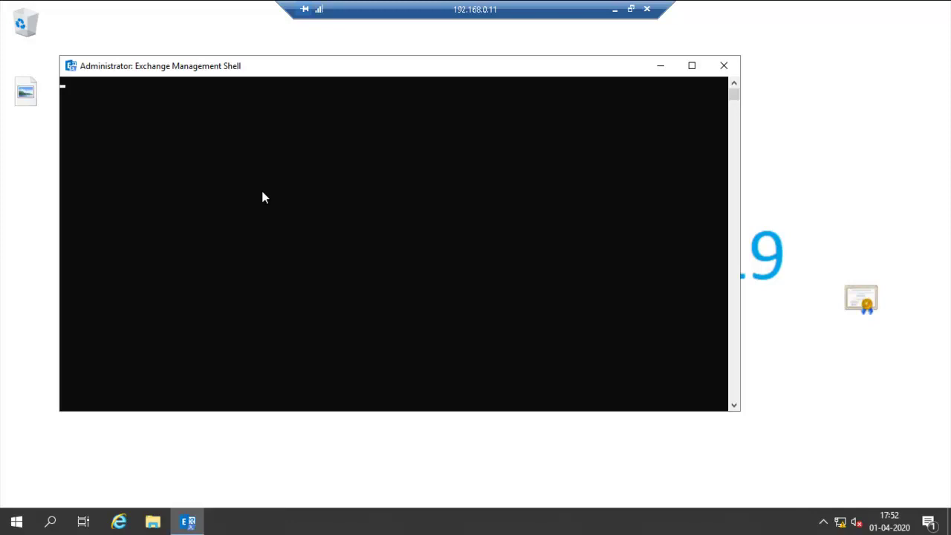
{"action": "left_click_drag", "start_coordinate": [327, 75], "coordinate": [384, 69]}
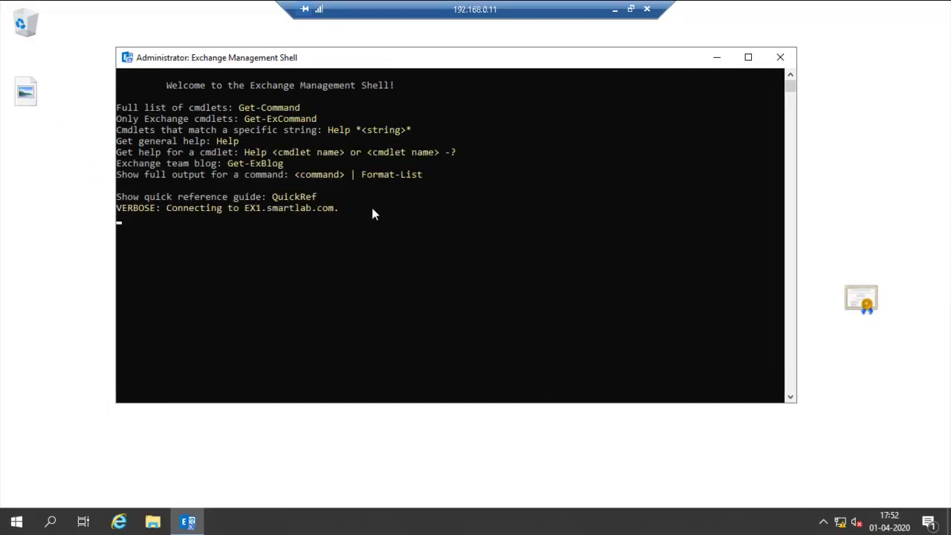
{"action": "type", "text": "$x = Get-DynamicDistributionGroup \"marketing\""}
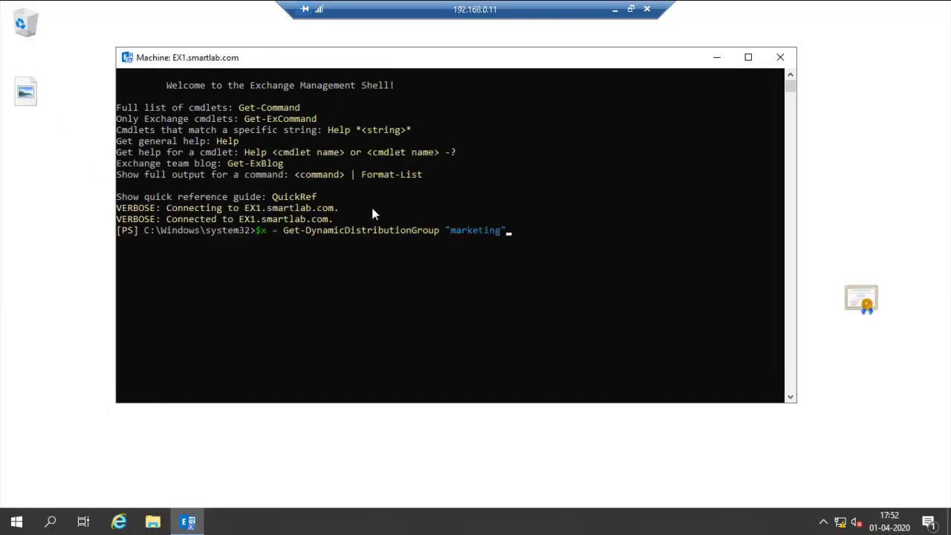
{"action": "key", "text": "Return"}
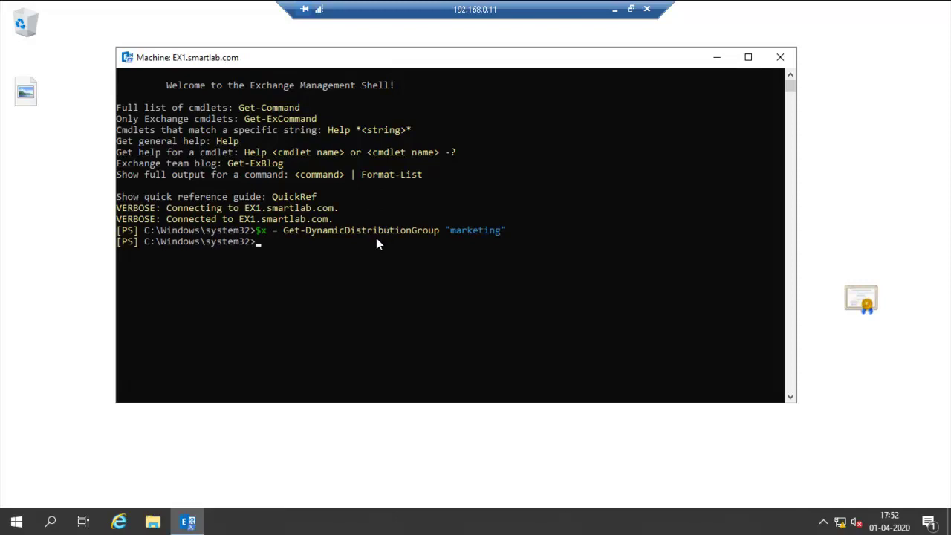
Step: Copy Get-Recipient -RecipientPreviewFilter $x.RecipientFilter from the notes and run it in the shell
{"action": "left_click", "coordinate": [614, 9]}
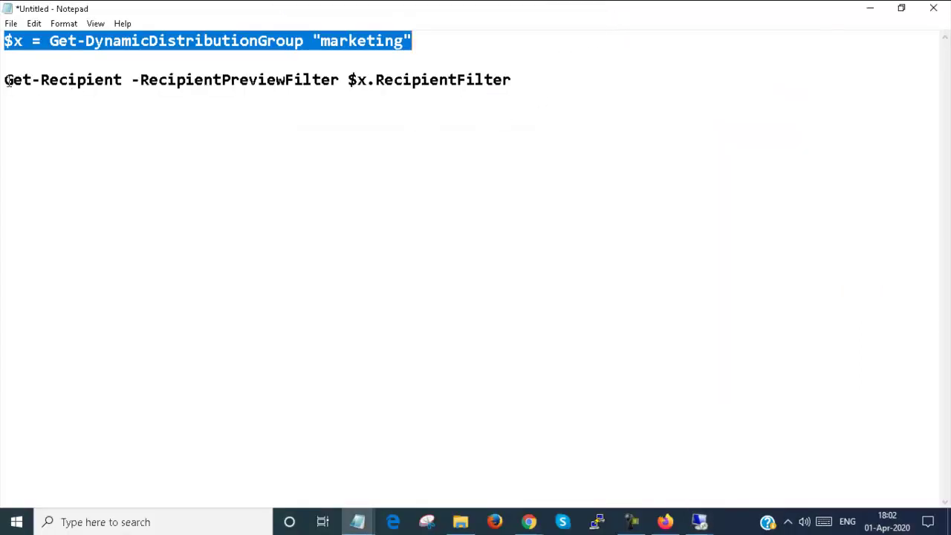
{"action": "left_click_drag", "start_coordinate": [4, 79], "coordinate": [530, 81]}
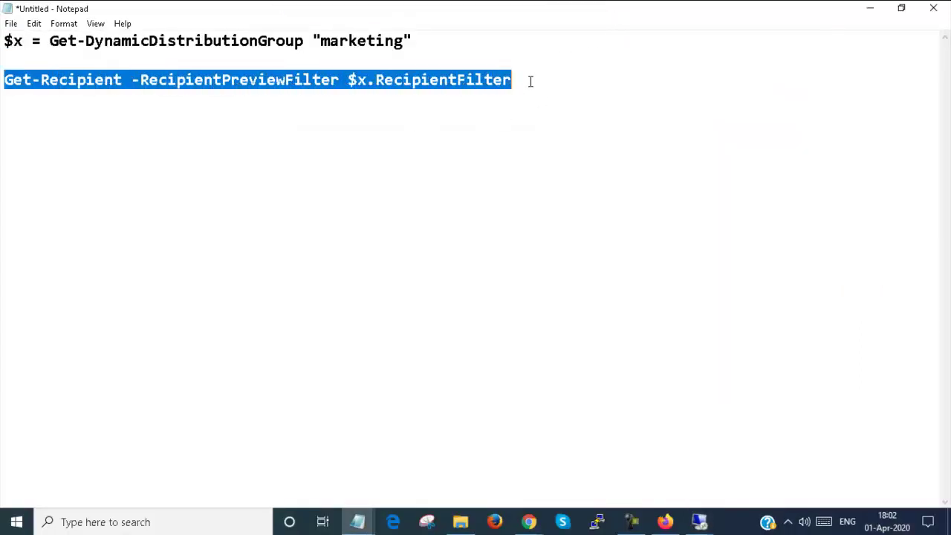
{"action": "right_click", "coordinate": [427, 81]}
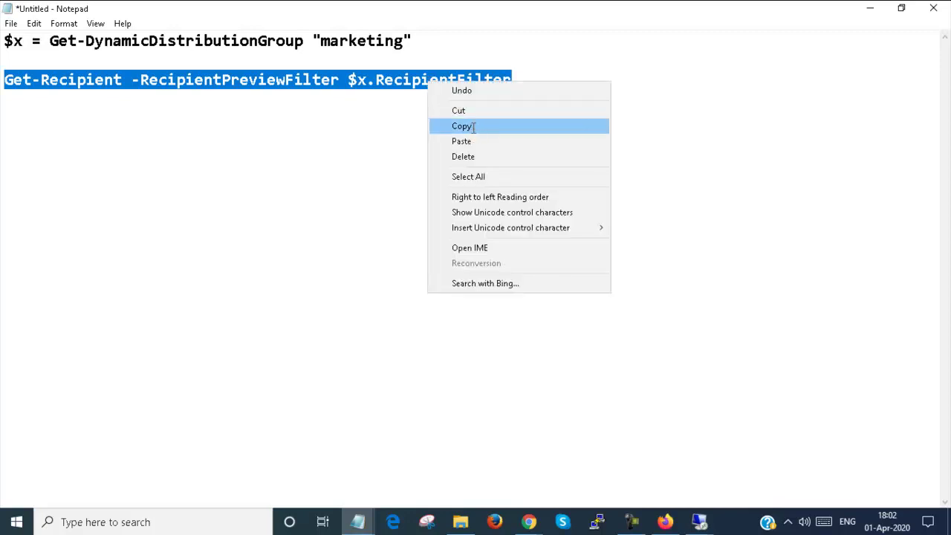
{"action": "left_click", "coordinate": [471, 126]}
{"action": "left_click", "coordinate": [872, 9]}
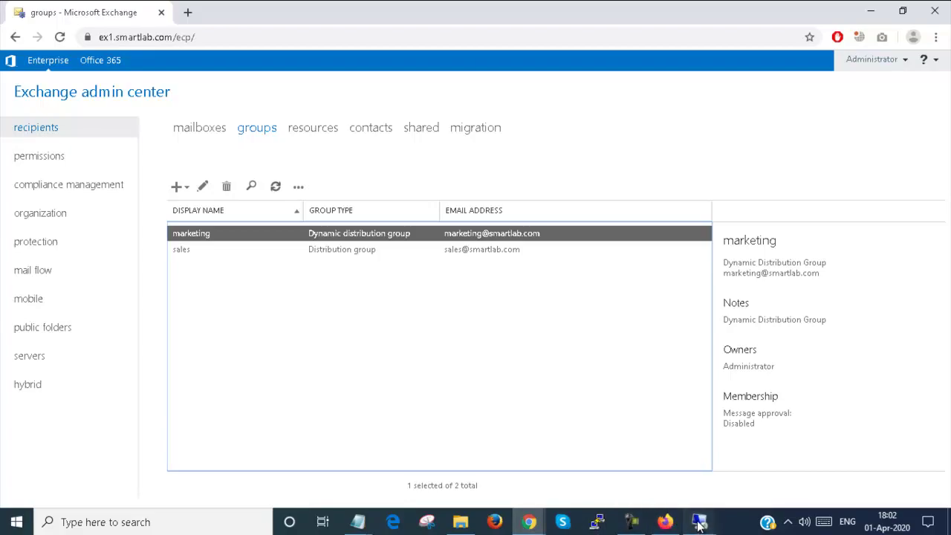
{"action": "mouse_move", "coordinate": [699, 522]}
{"action": "left_click", "coordinate": [733, 466]}
{"action": "right_click", "coordinate": [310, 286]}
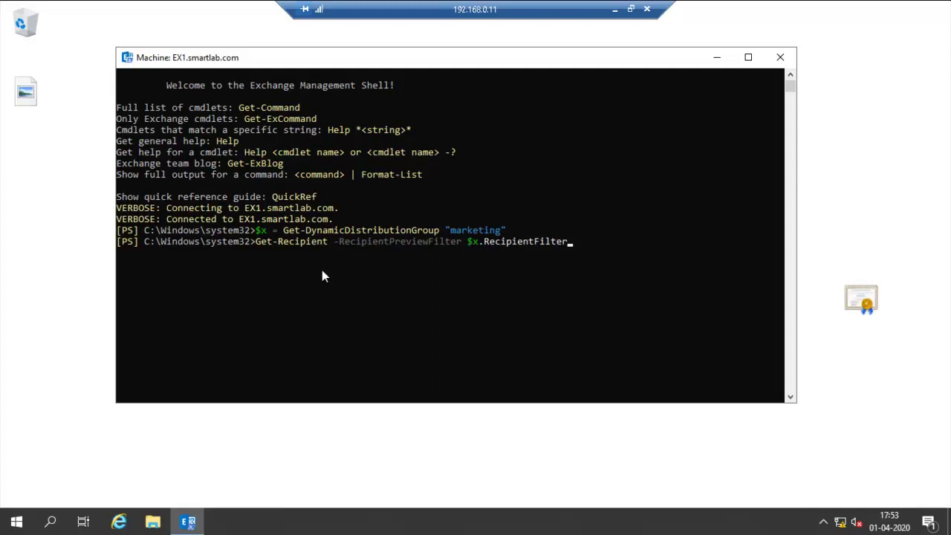
{"action": "key", "text": "Return"}
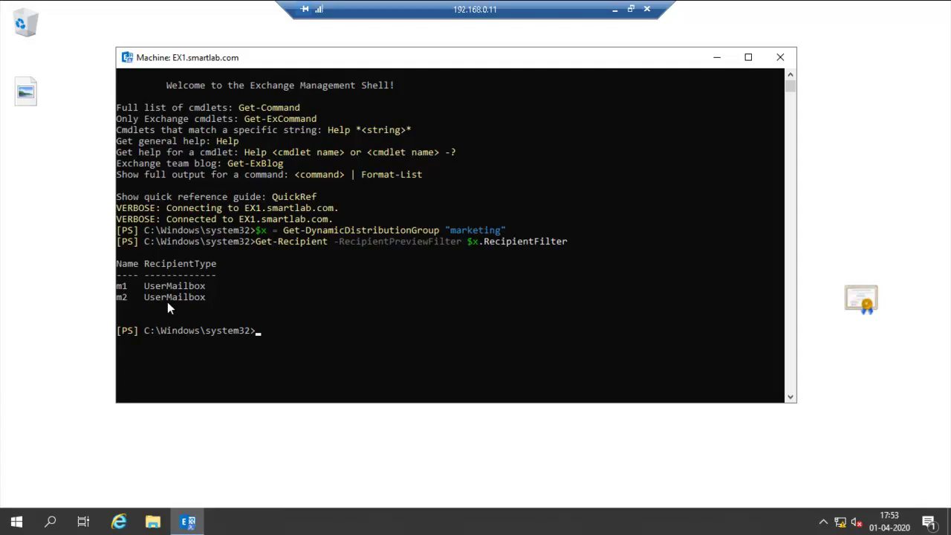
Step: Open user m3's properties in Active Directory Users and Computers on the domain controller
{"action": "left_click", "coordinate": [614, 9]}
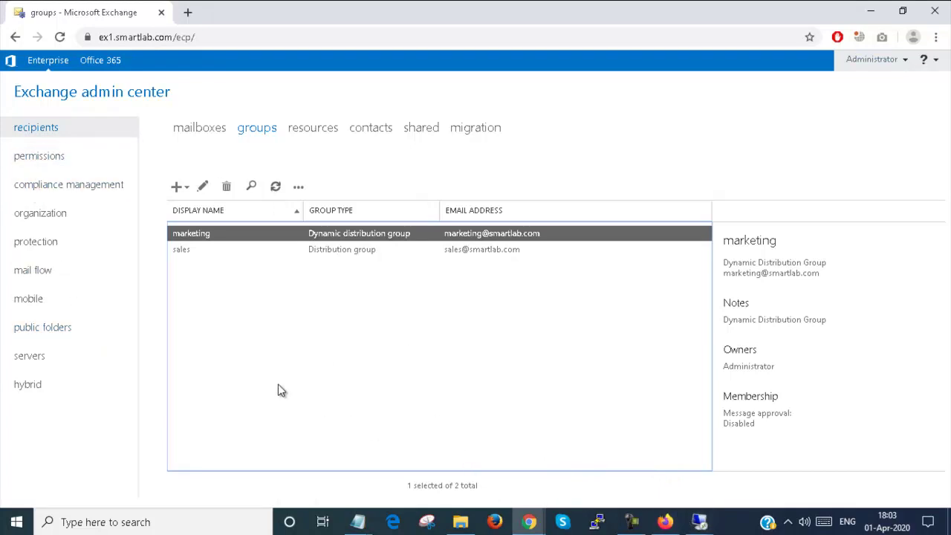
{"action": "mouse_move", "coordinate": [698, 521]}
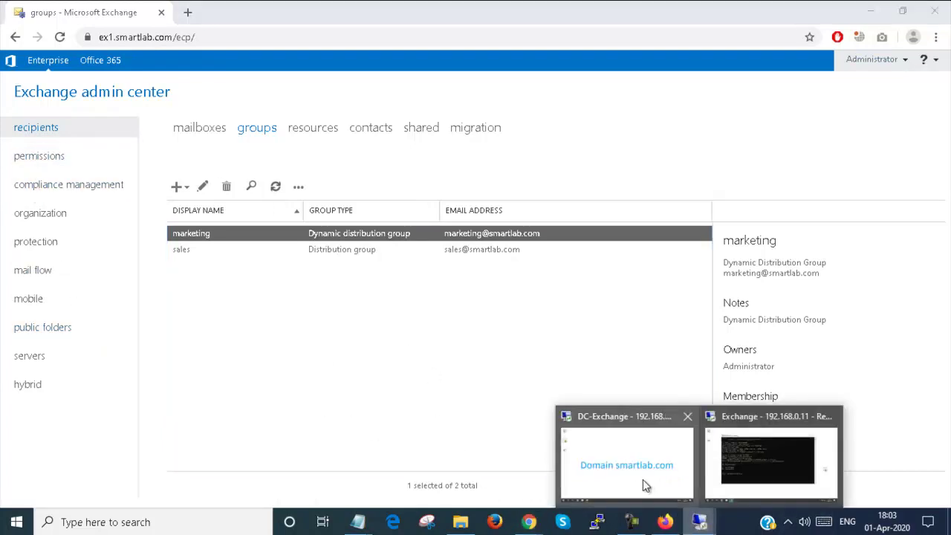
{"action": "left_click", "coordinate": [640, 458]}
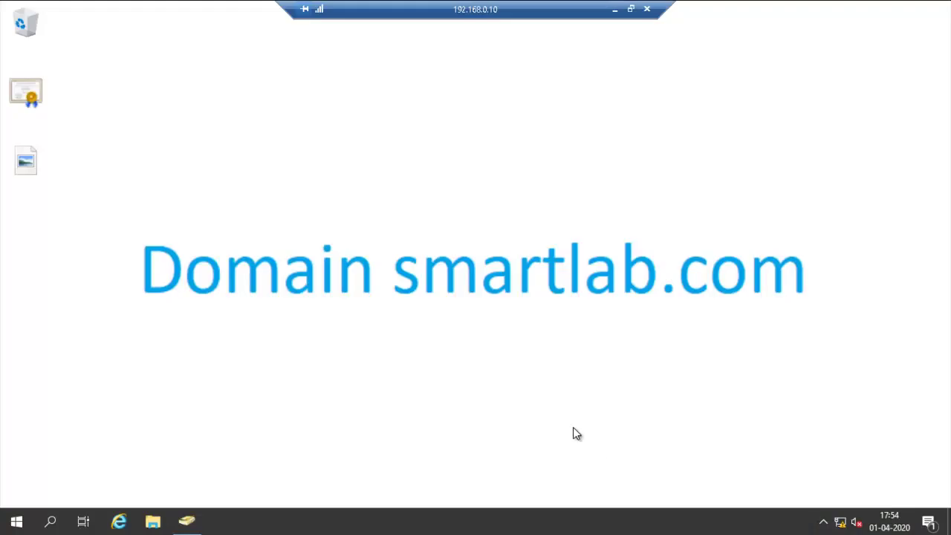
{"action": "left_click", "coordinate": [186, 520]}
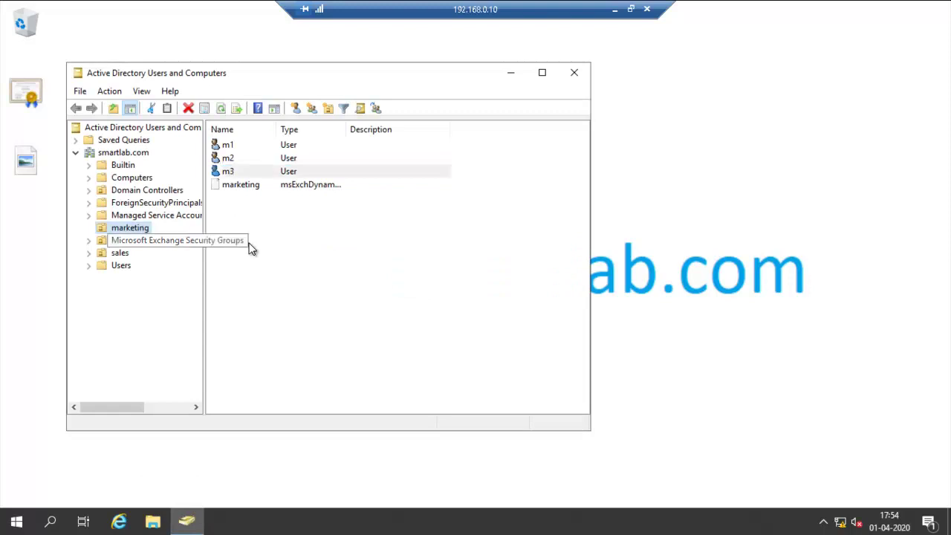
{"action": "right_click", "coordinate": [249, 242]}
{"action": "left_click", "coordinate": [245, 170]}
{"action": "double_click", "coordinate": [244, 170]}
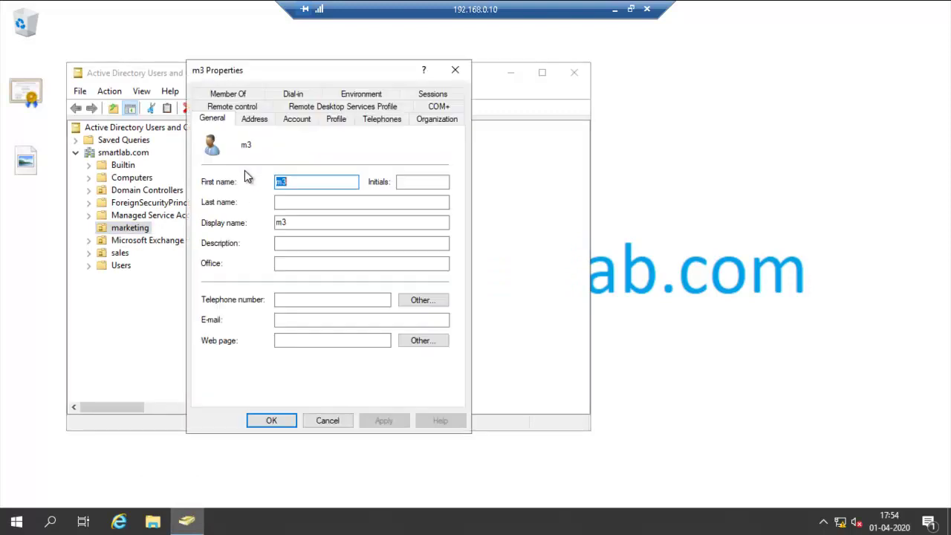
Step: Set m3's State/province to WestBengal, save it, and refresh the marketing OU
{"action": "left_click", "coordinate": [267, 118]}
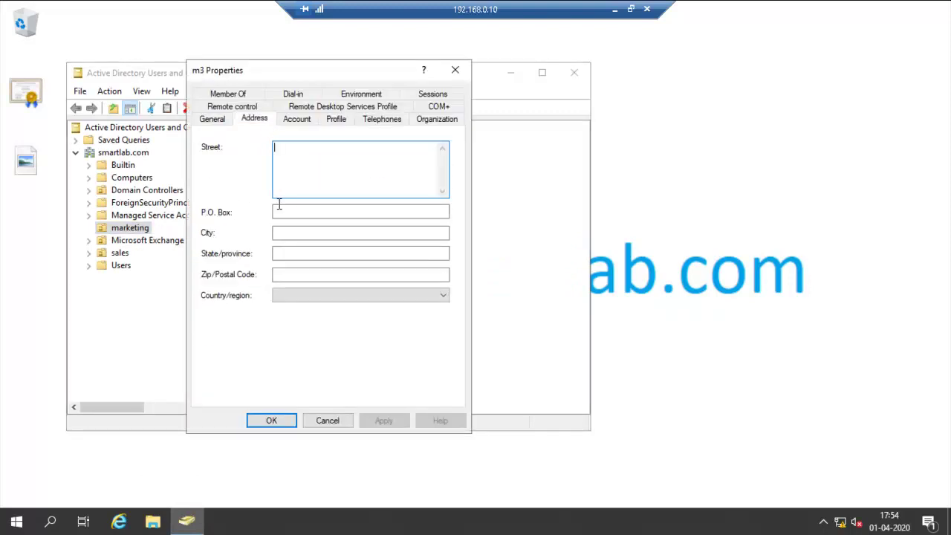
{"action": "left_click", "coordinate": [283, 252]}
{"action": "key", "text": "ctrl+v"}
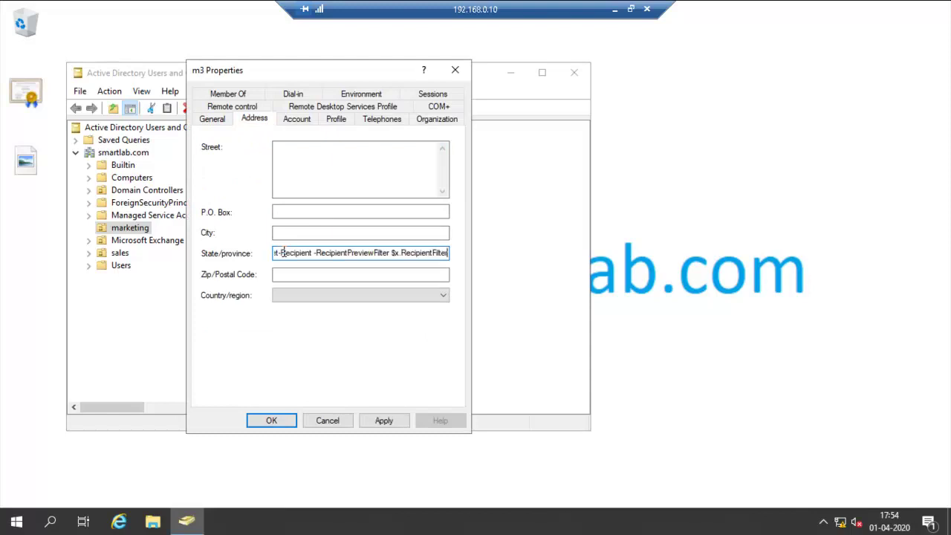
{"action": "key", "text": "ctrl+z"}
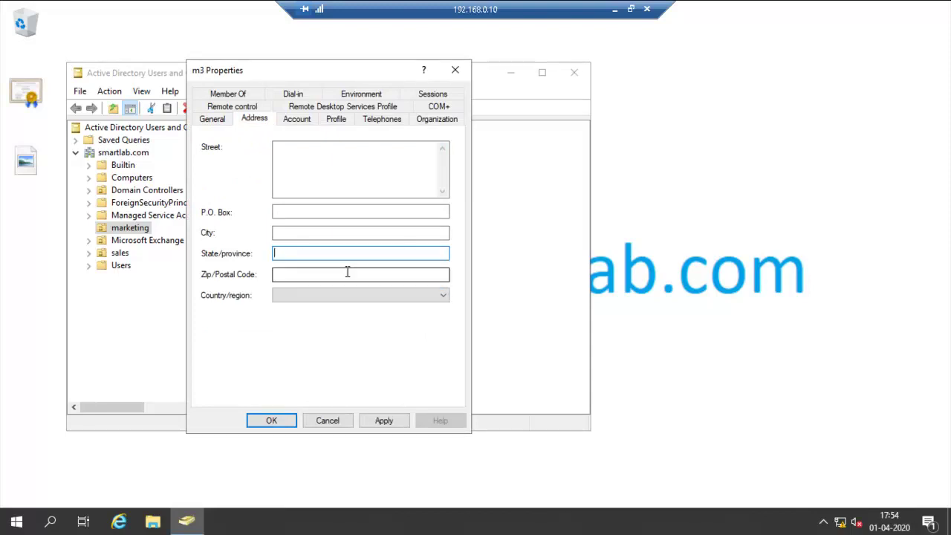
{"action": "type", "text": "WestBengal"}
{"action": "left_click", "coordinate": [274, 423]}
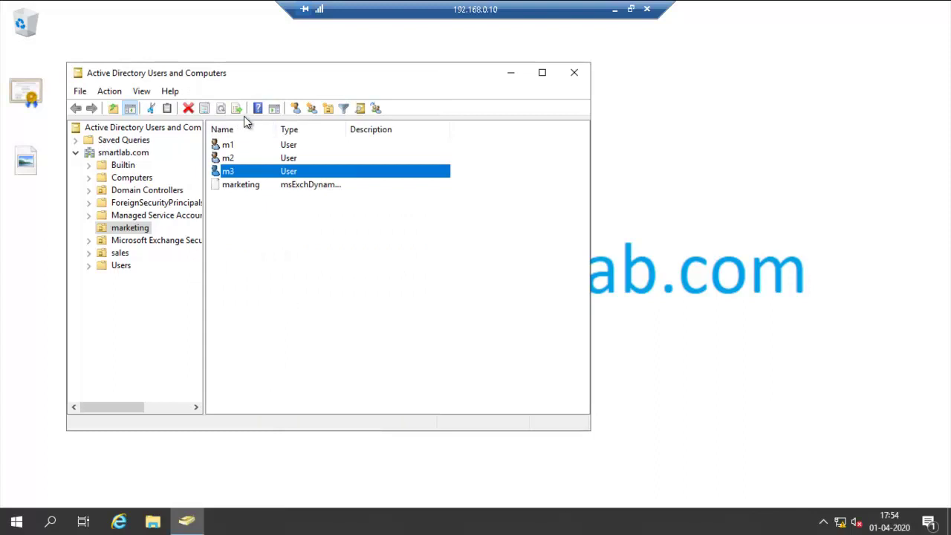
{"action": "left_click", "coordinate": [130, 227]}
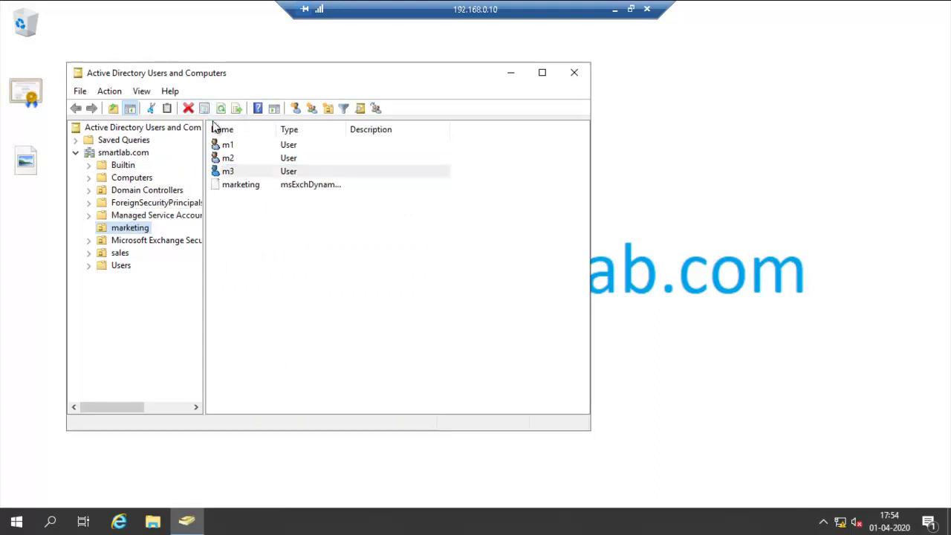
Step: Refresh the admin center groups list, then rerun the marketing recipient preview in the shell
{"action": "left_click", "coordinate": [615, 10]}
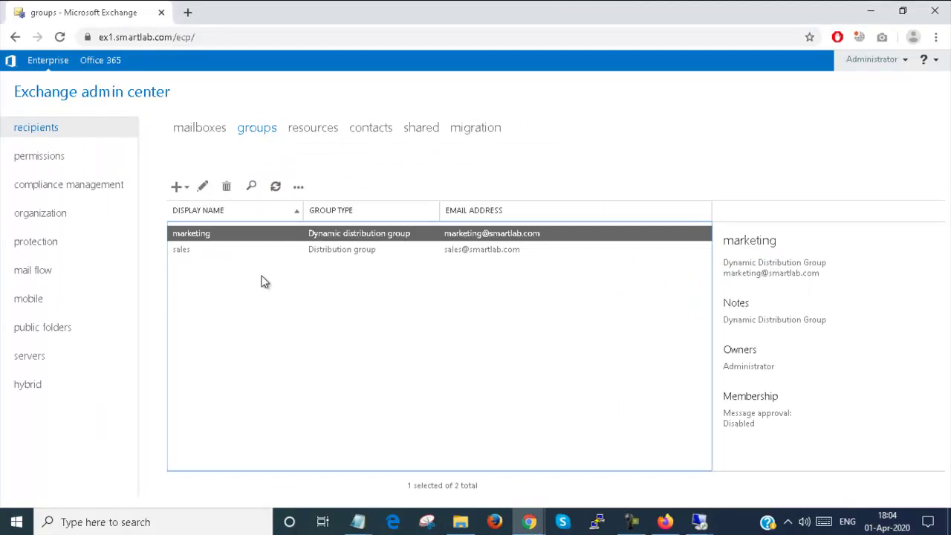
{"action": "left_click", "coordinate": [275, 187]}
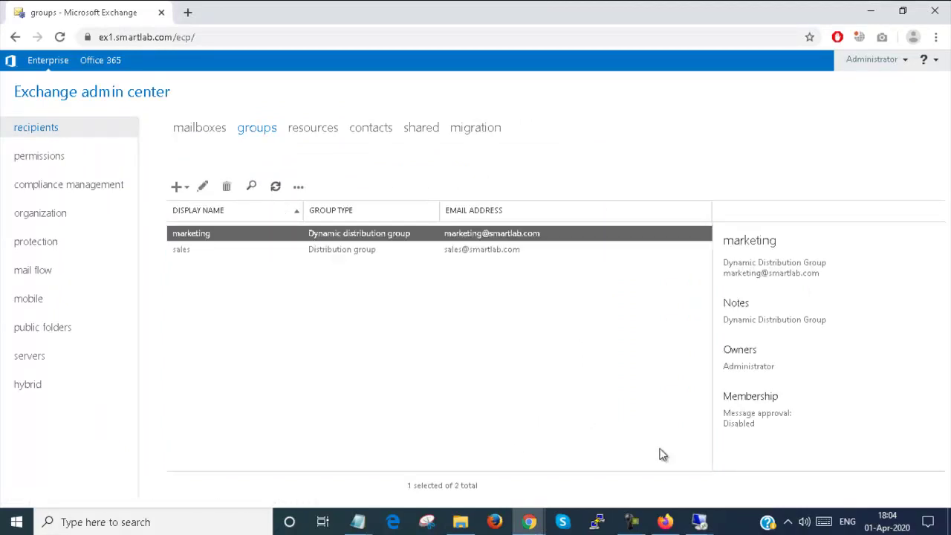
{"action": "mouse_move", "coordinate": [698, 526]}
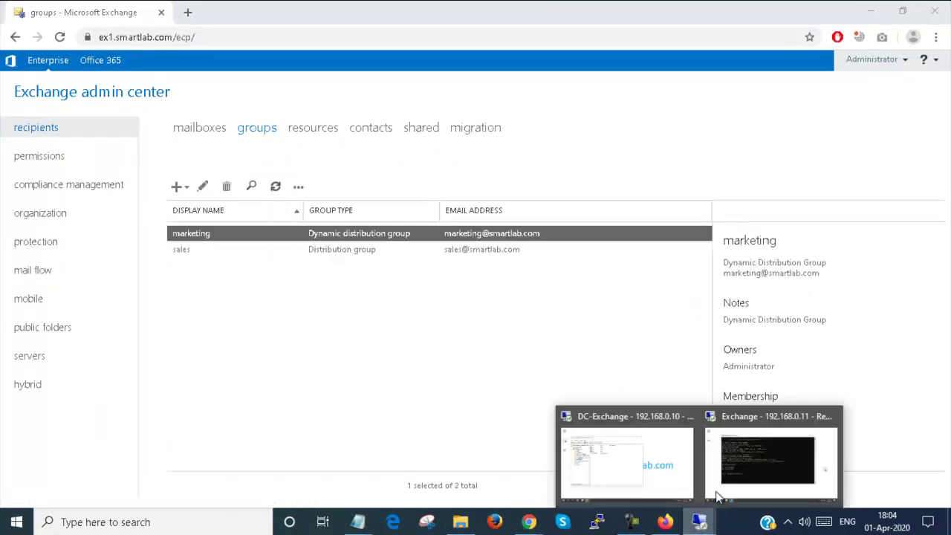
{"action": "left_click", "coordinate": [718, 497]}
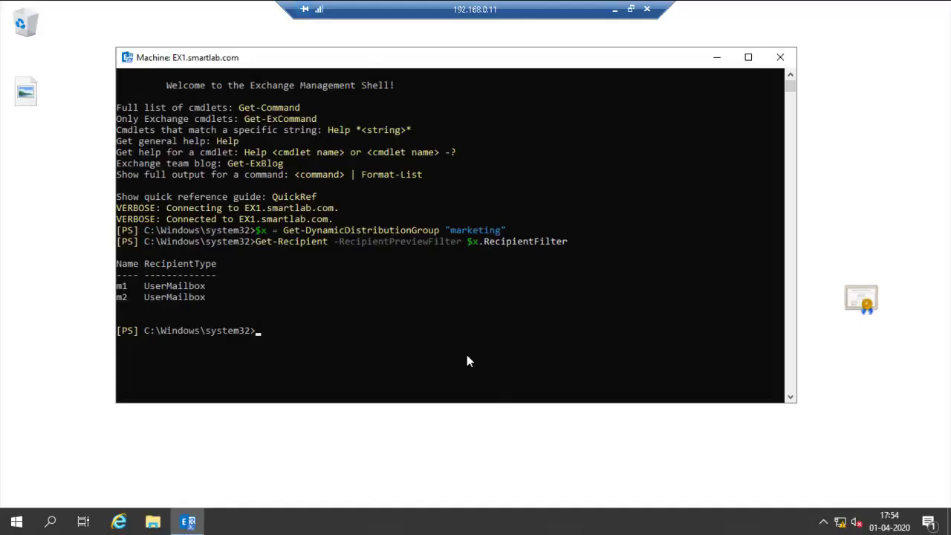
{"action": "key", "text": "Up"}
{"action": "key", "text": "Return"}
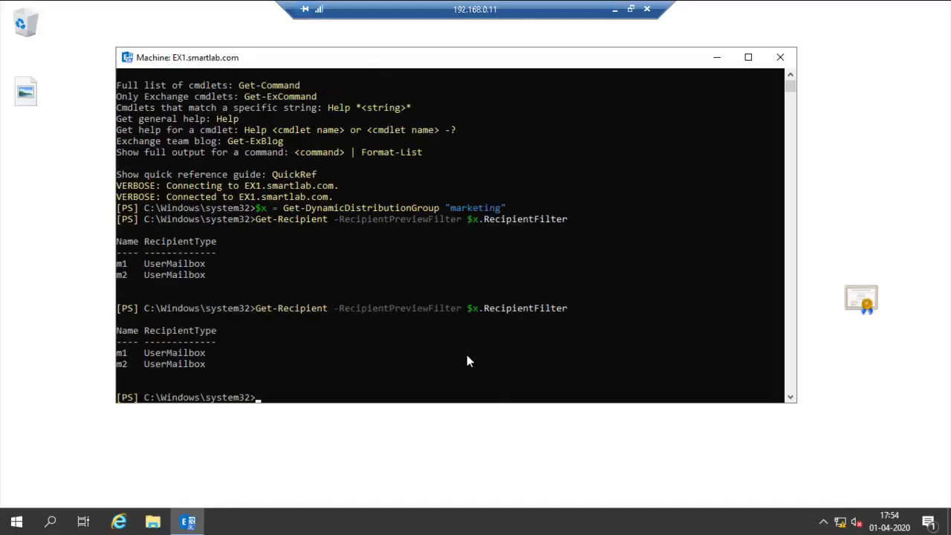
Step: Reload the marketing group into $x and rerun the preview, which still lists only m1 and m2
{"action": "key", "text": "Up"}
{"action": "key", "text": "Up"}
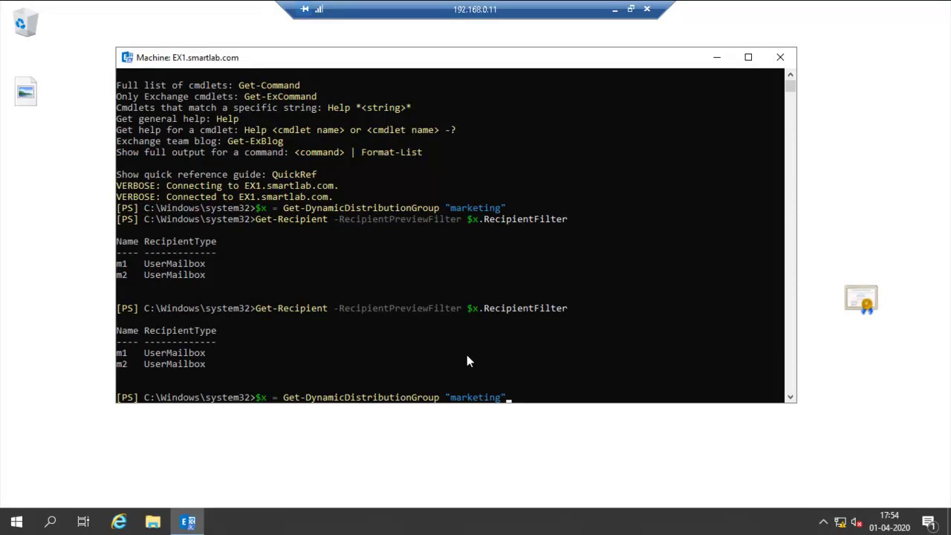
{"action": "key", "text": "Return"}
{"action": "key", "text": "Up"}
{"action": "key", "text": "Up"}
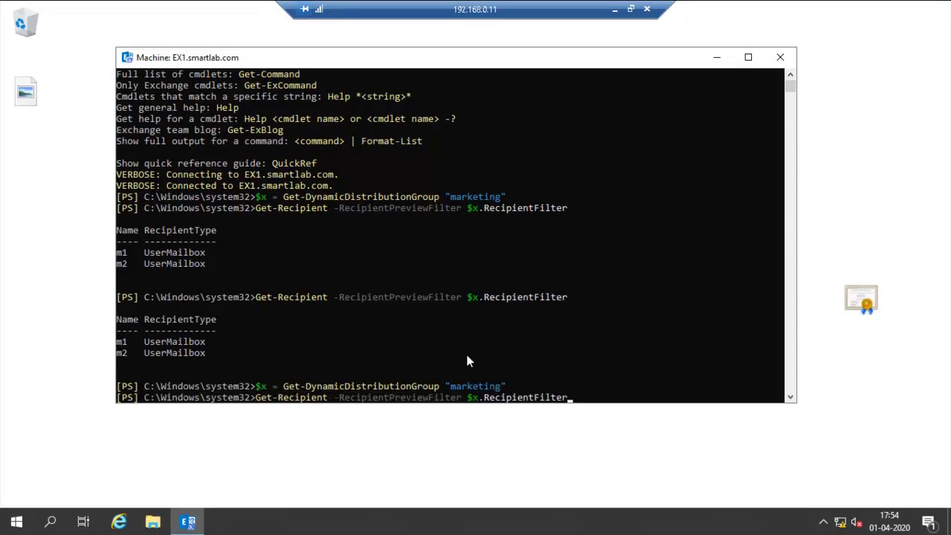
{"action": "key", "text": "Return"}
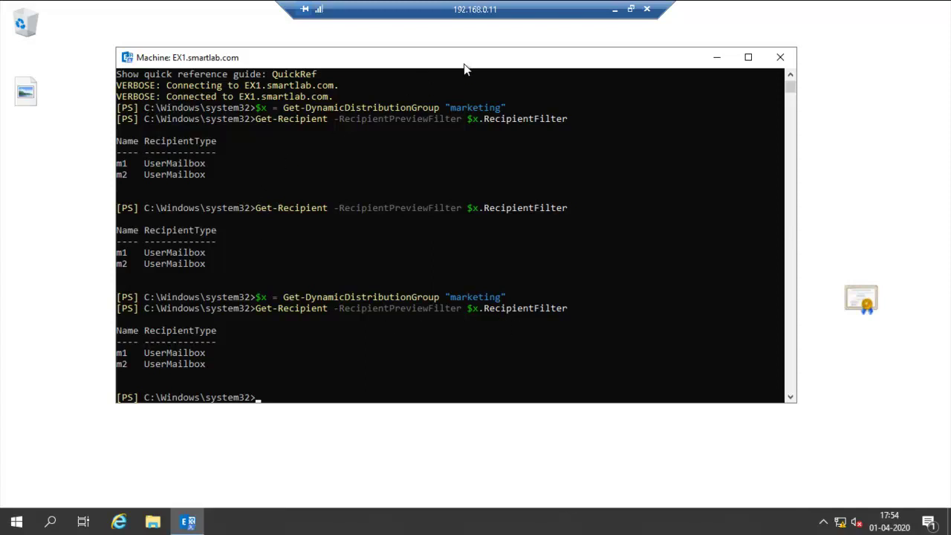
{"action": "left_click", "coordinate": [615, 9]}
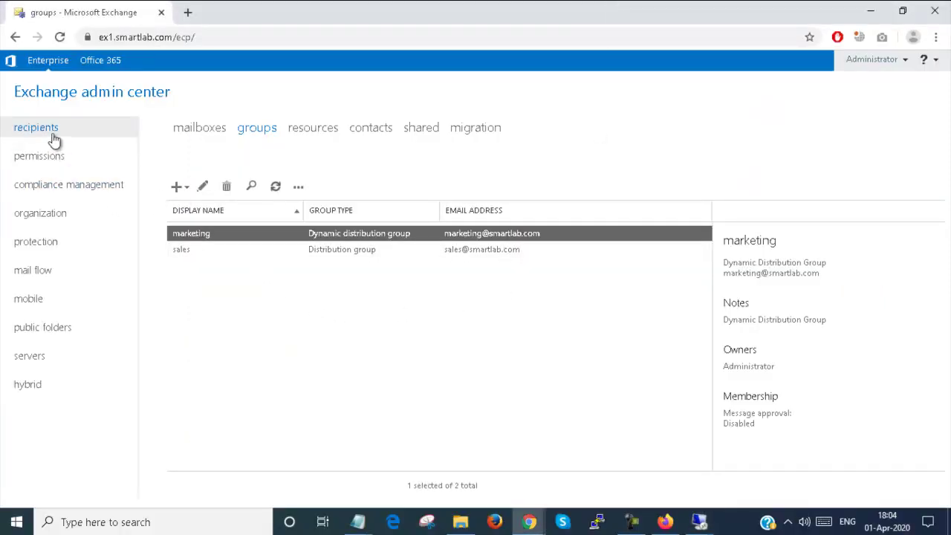
{"action": "left_click", "coordinate": [195, 133]}
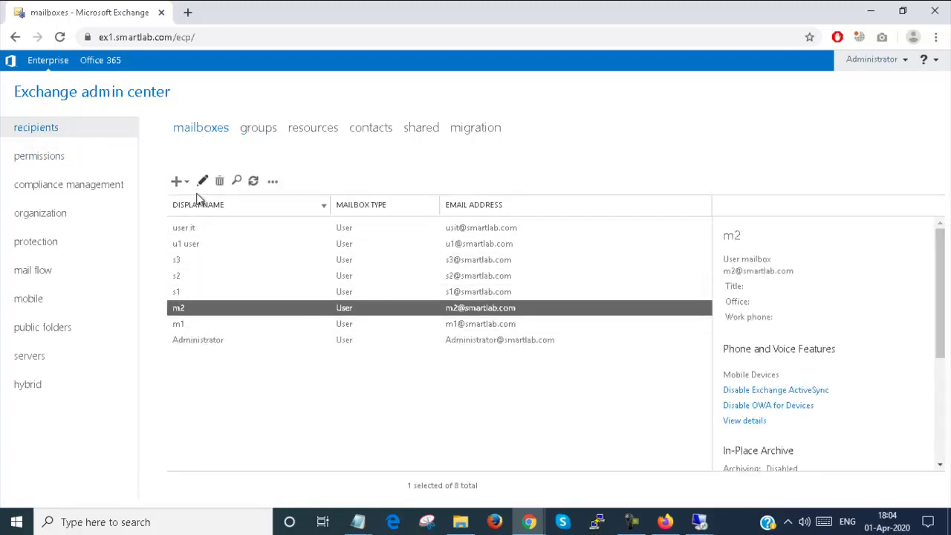
{"action": "left_click", "coordinate": [176, 181]}
{"action": "left_click", "coordinate": [201, 206]}
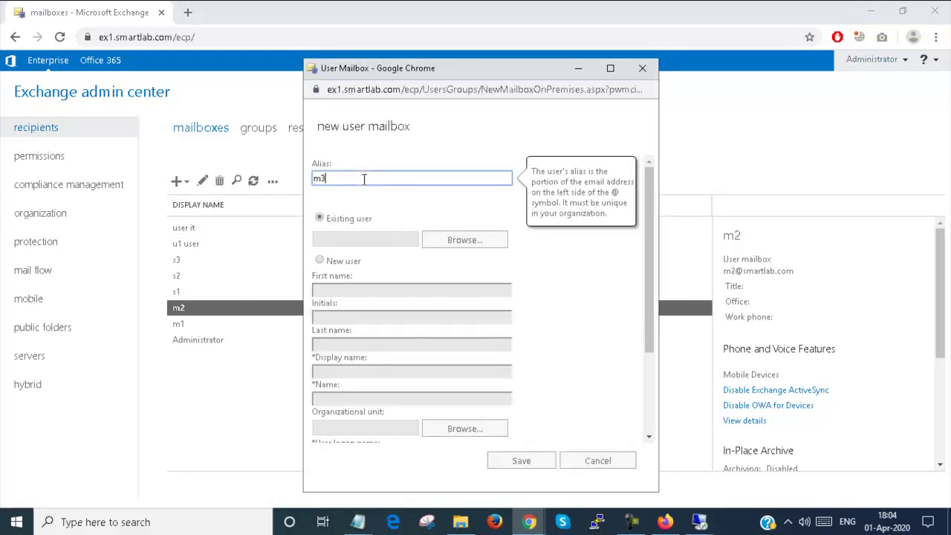
{"action": "left_click", "coordinate": [482, 245]}
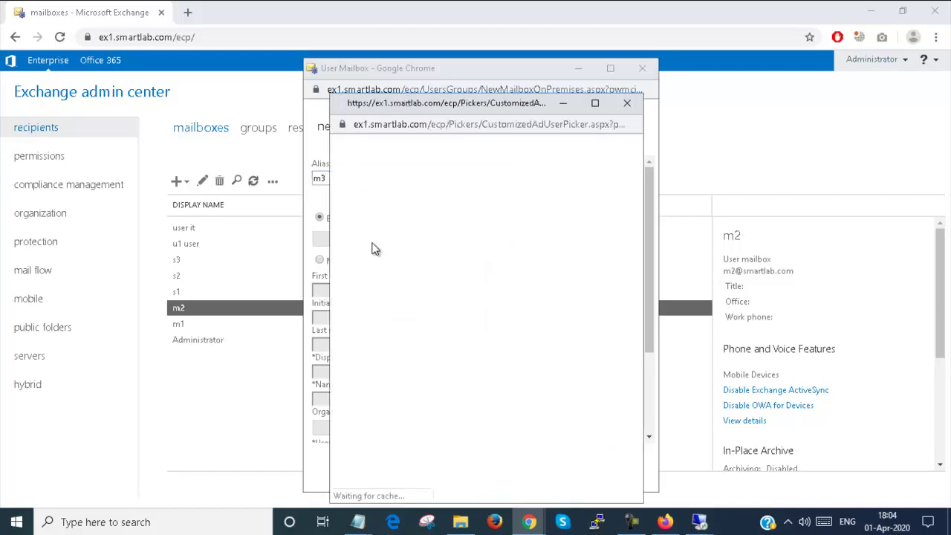
{"action": "left_click", "coordinate": [501, 471]}
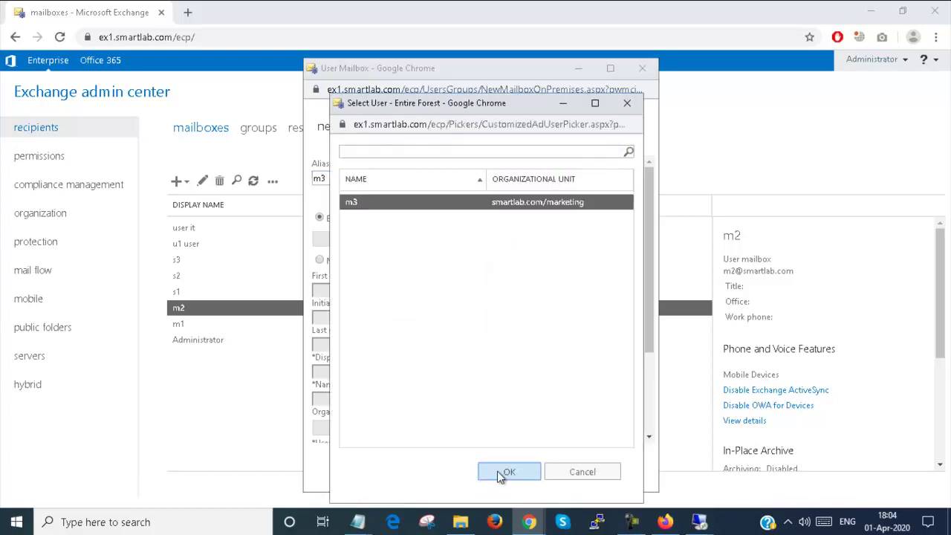
{"action": "left_click", "coordinate": [518, 460]}
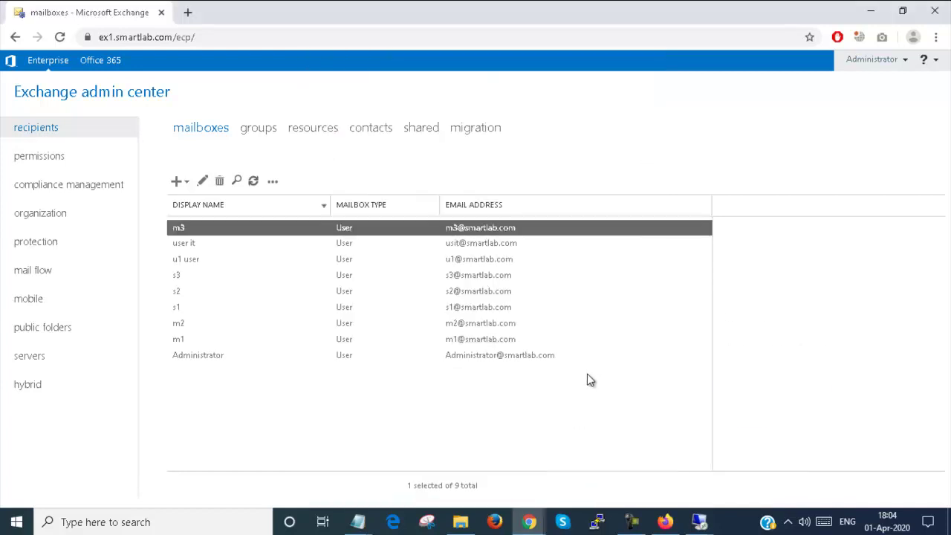
{"action": "left_click", "coordinate": [253, 182]}
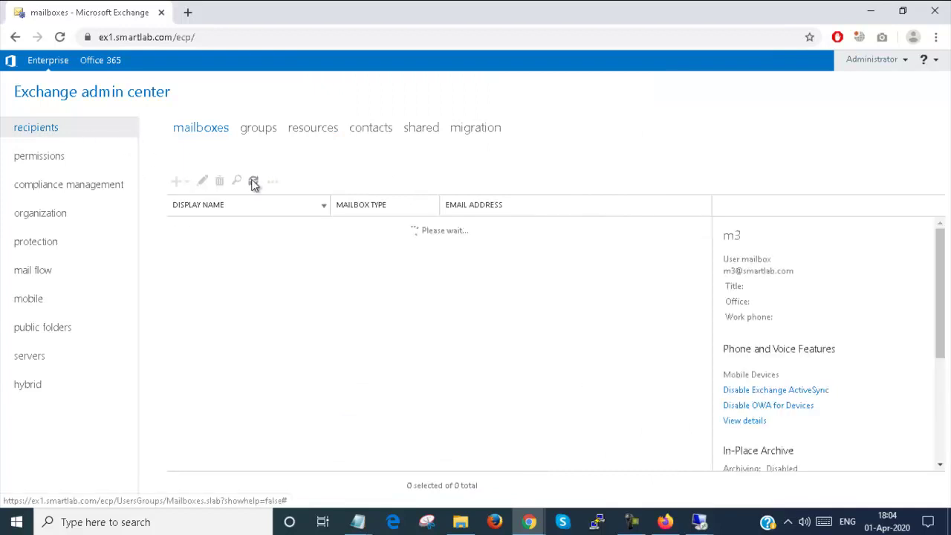
{"action": "left_click", "coordinate": [253, 182]}
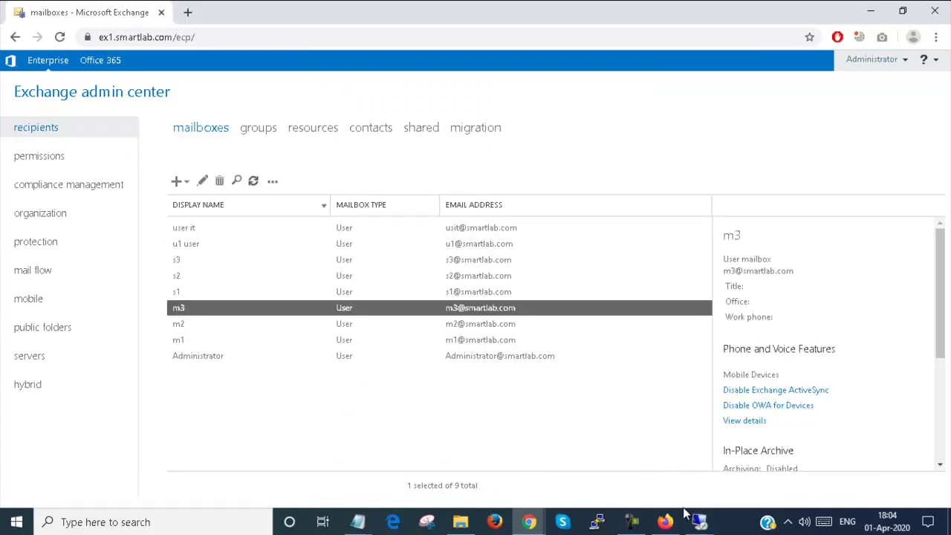
Step: Rerun the marketing recipient preview, now listing m1, m2 and m3, then minimize the shell and session
{"action": "mouse_move", "coordinate": [699, 522]}
{"action": "left_click", "coordinate": [738, 492]}
{"action": "left_click", "coordinate": [389, 298]}
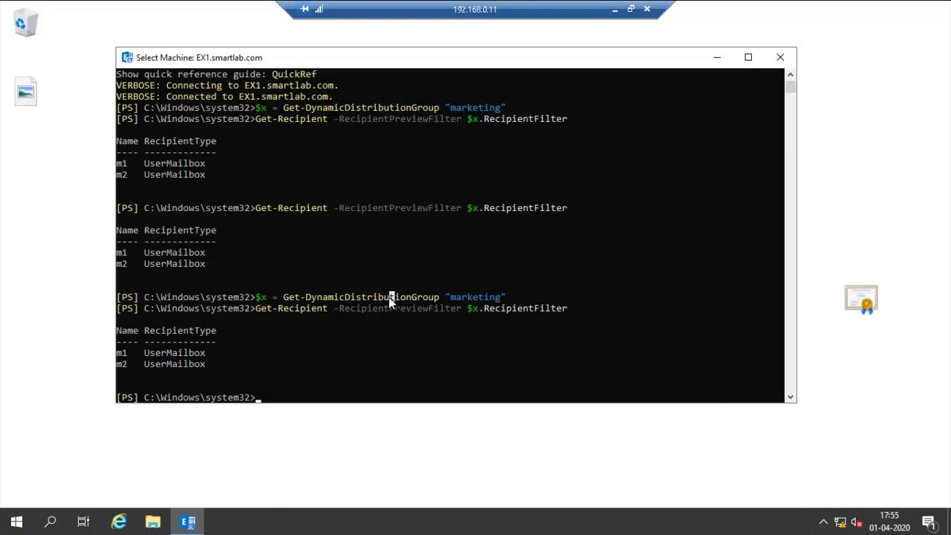
{"action": "key", "text": "Up"}
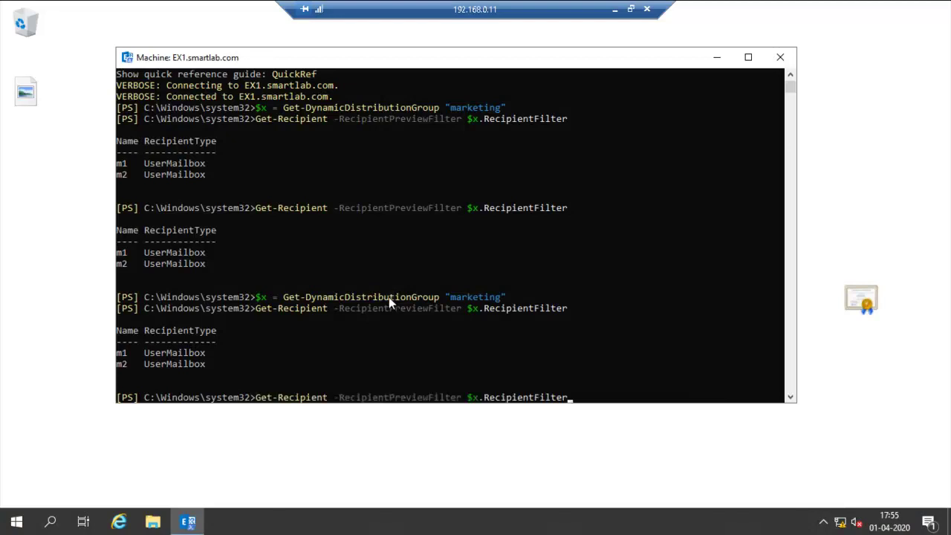
{"action": "key", "text": "Return"}
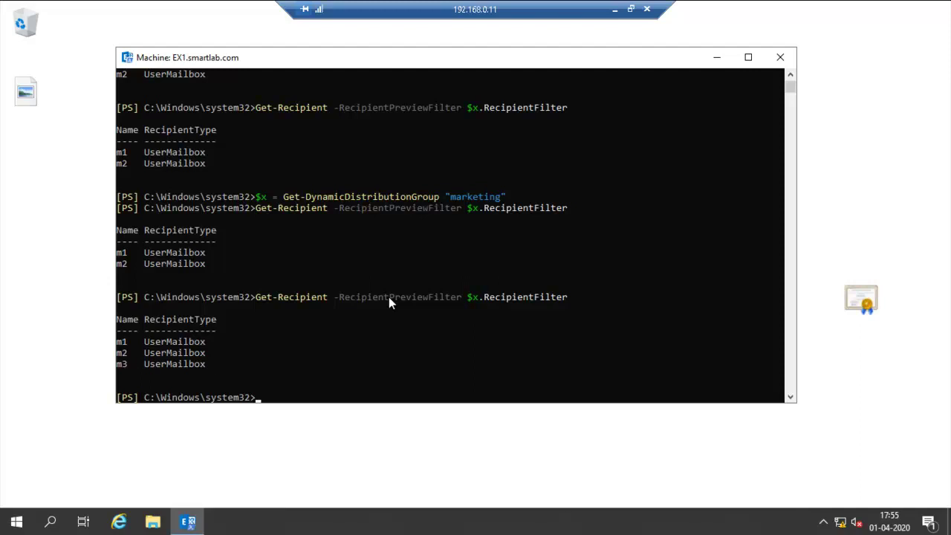
{"action": "left_click", "coordinate": [717, 58]}
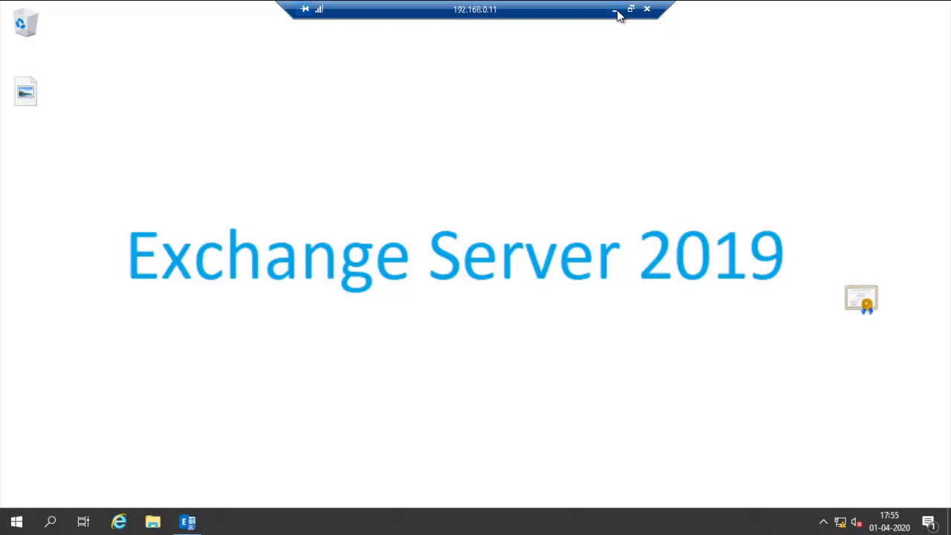
{"action": "left_click", "coordinate": [616, 12]}
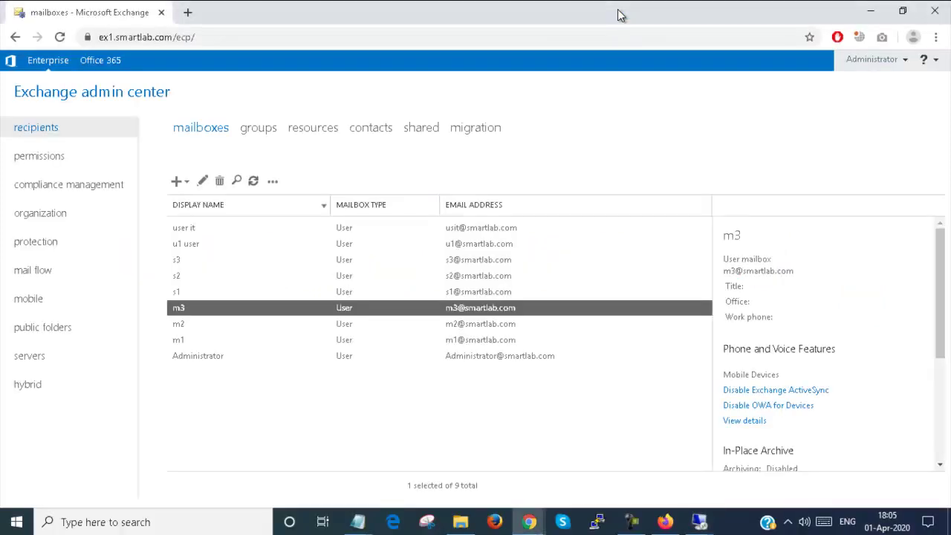